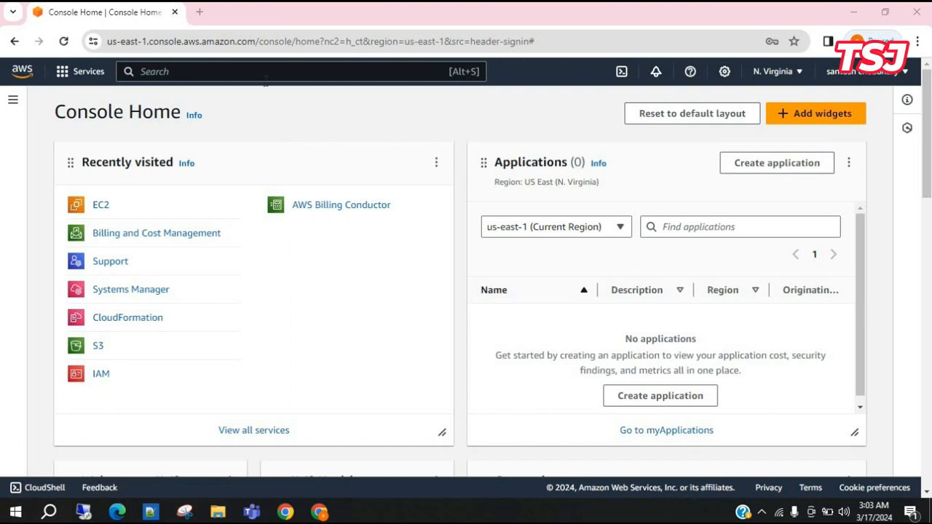
# - Find the VPC service and start creating a new VPC from the list of VPCs
pyautogui.click(279, 75)
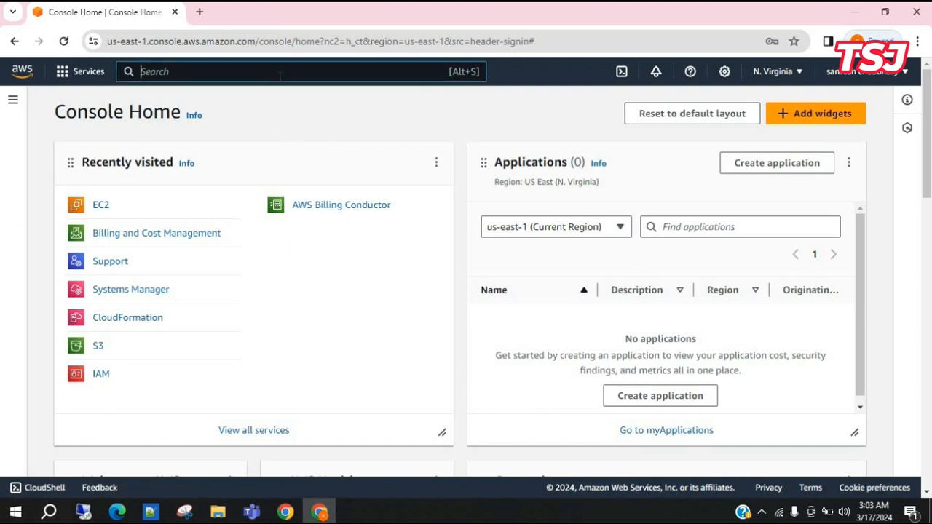
pyautogui.write('vpc')
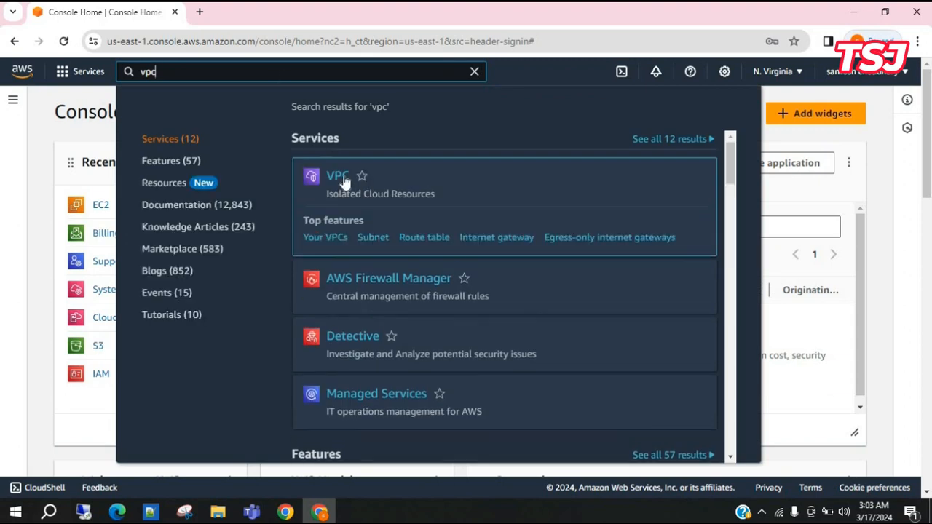
pyautogui.click(345, 181)
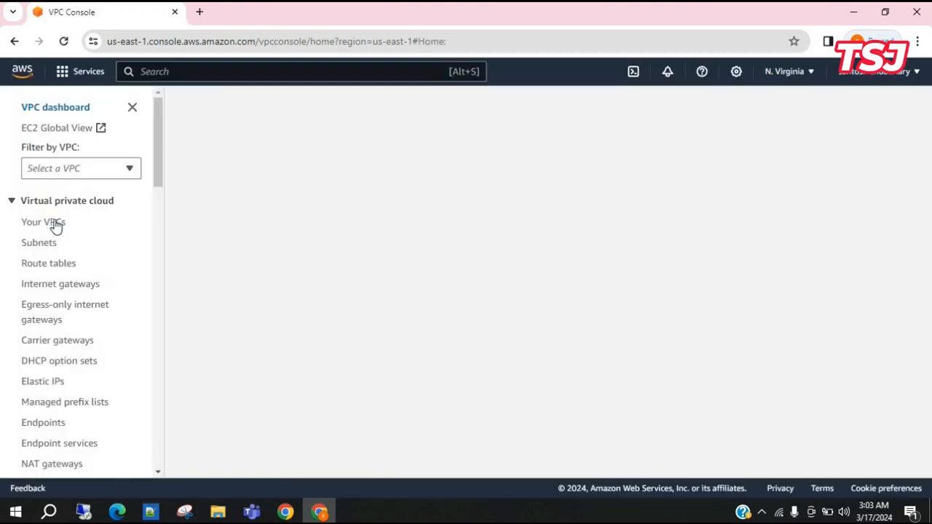
pyautogui.click(56, 227)
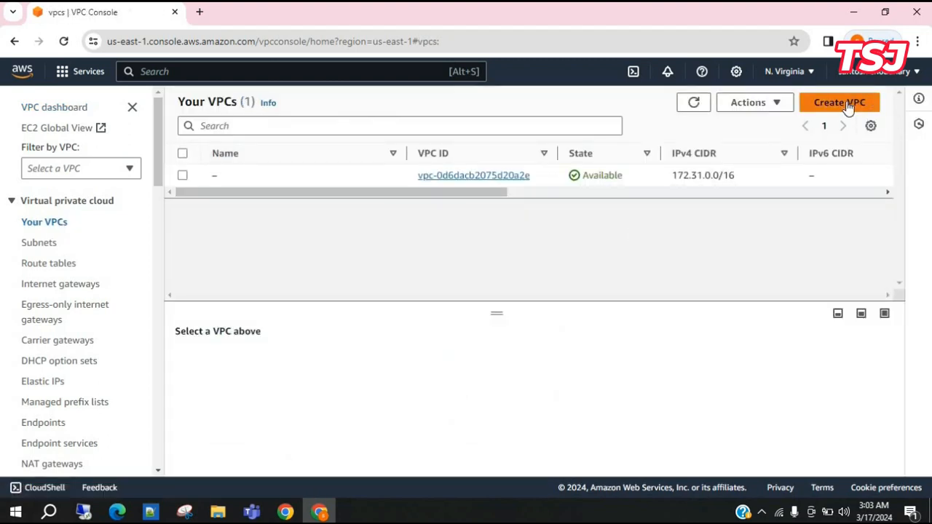
pyautogui.click(846, 106)
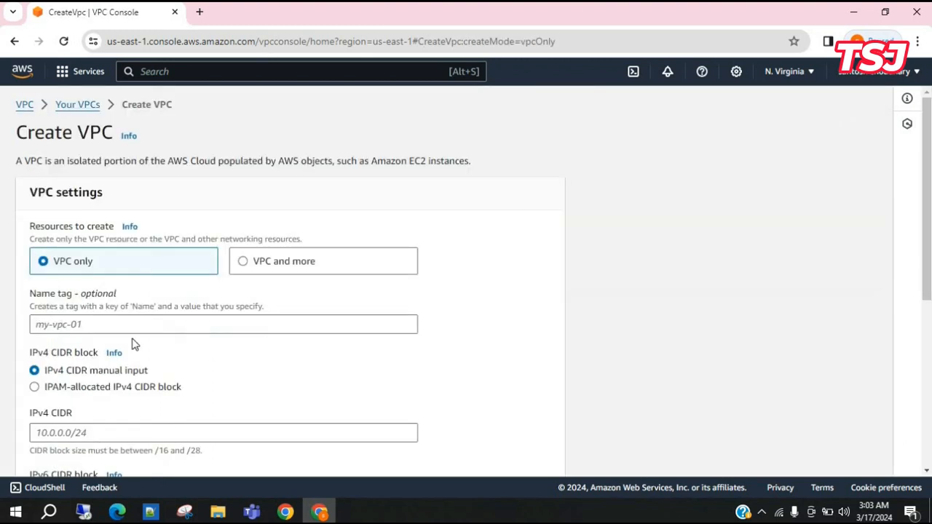
# - Create the VPC with the name tag myvpc01 and the IPv4 CIDR 10.0.0.0/16
pyautogui.click(164, 318)
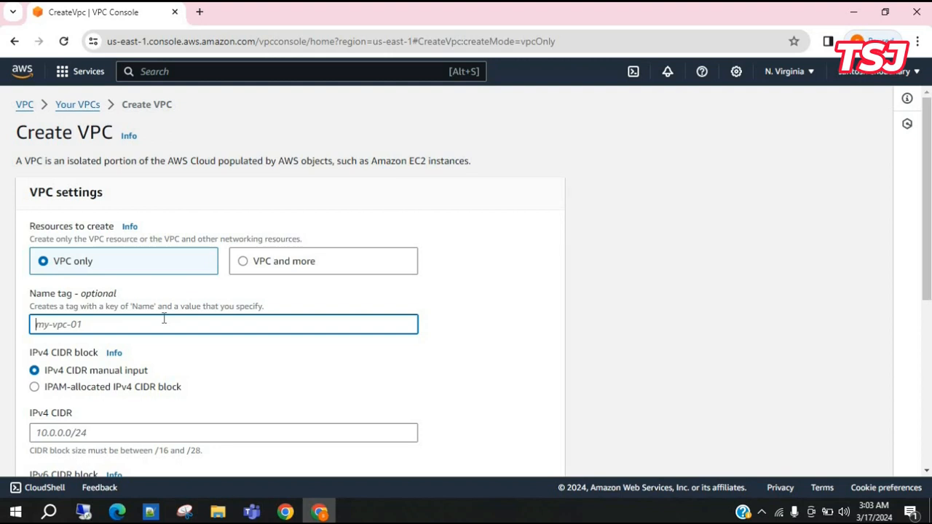
pyautogui.write('myvpc01')
pyautogui.click(181, 439)
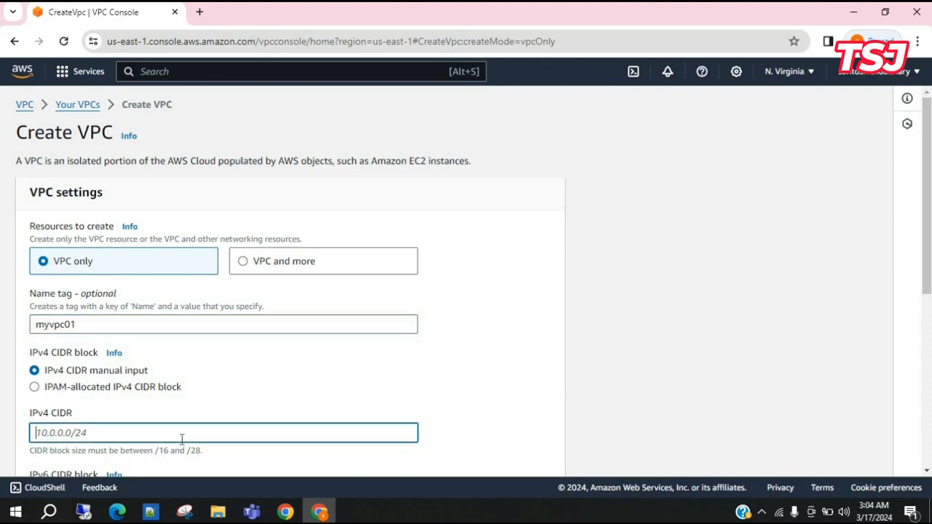
pyautogui.write('10.0.0.0/16')
pyautogui.scroll(-5, 181, 439)
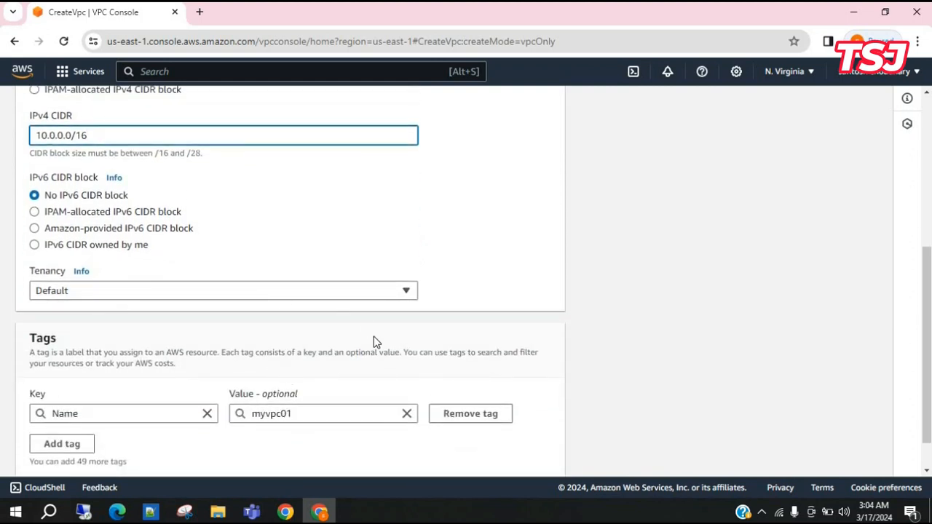
pyautogui.scroll(-1, 373, 338)
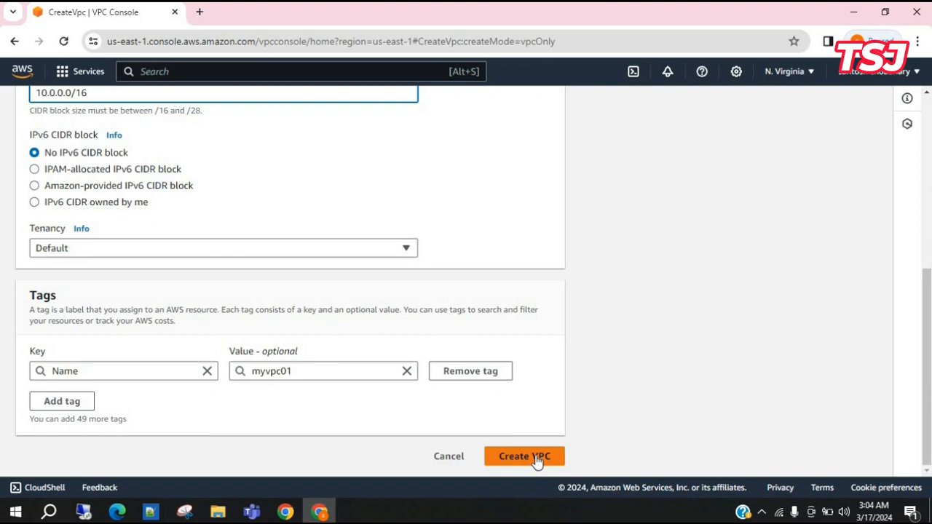
pyautogui.click(537, 457)
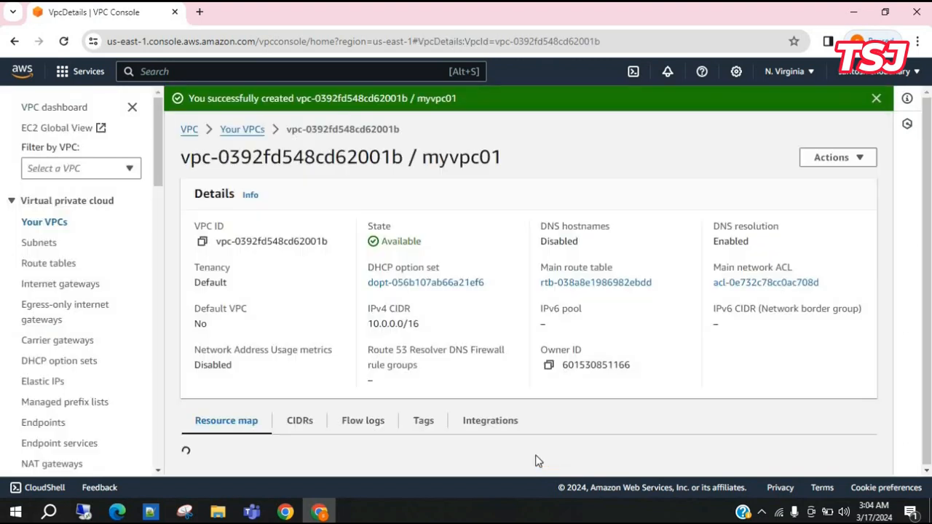
# - Start creating a new subnet and assign it to the VPC myvpc01
pyautogui.click(39, 244)
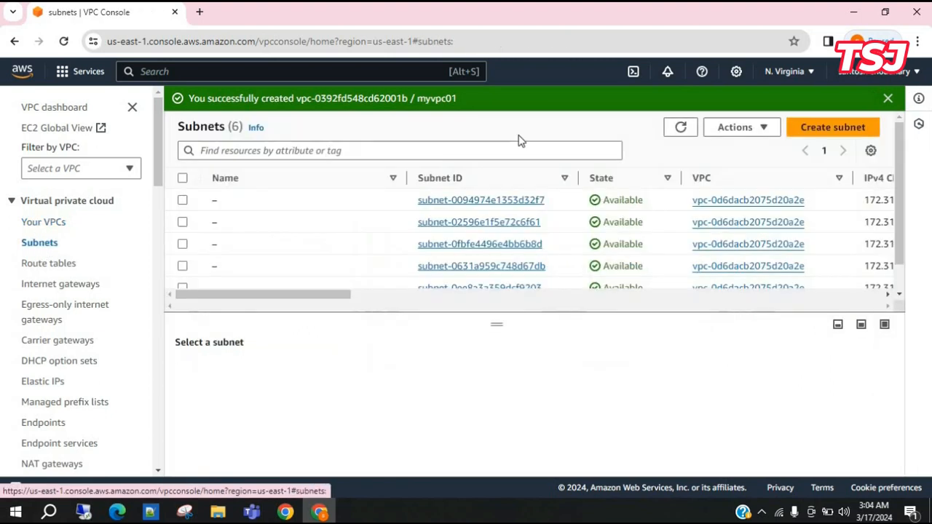
pyautogui.click(823, 128)
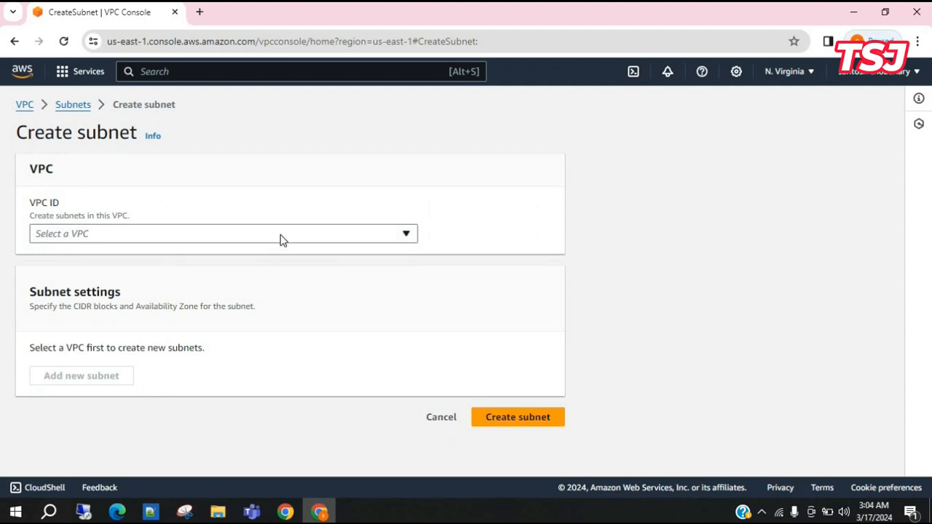
pyautogui.click(282, 240)
pyautogui.click(242, 294)
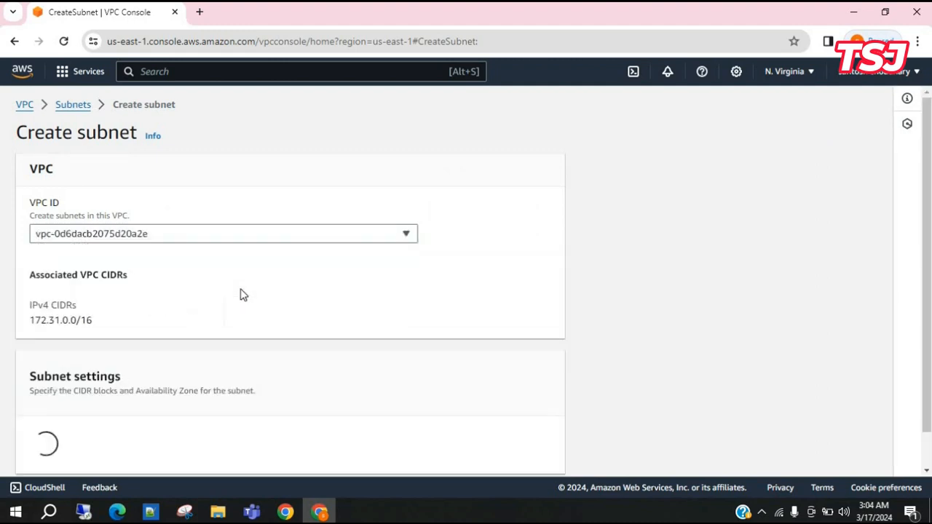
pyautogui.click(309, 234)
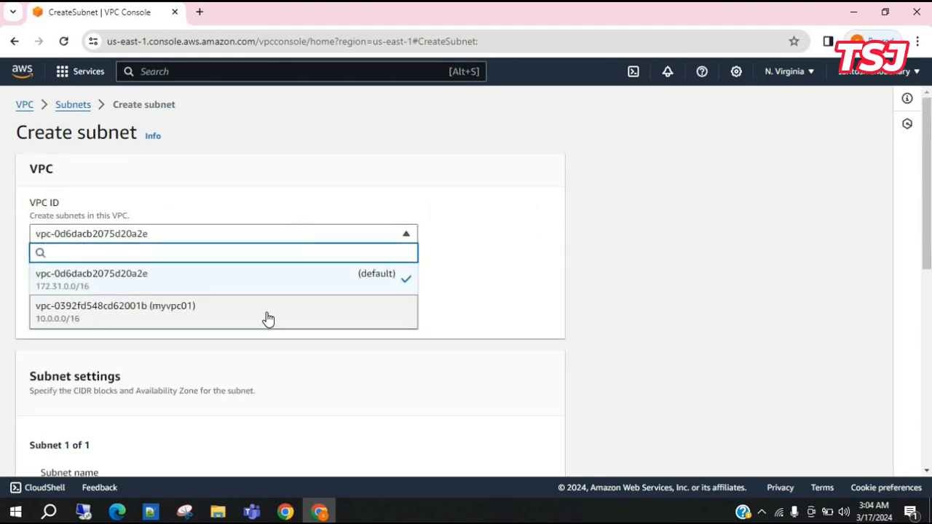
pyautogui.click(243, 313)
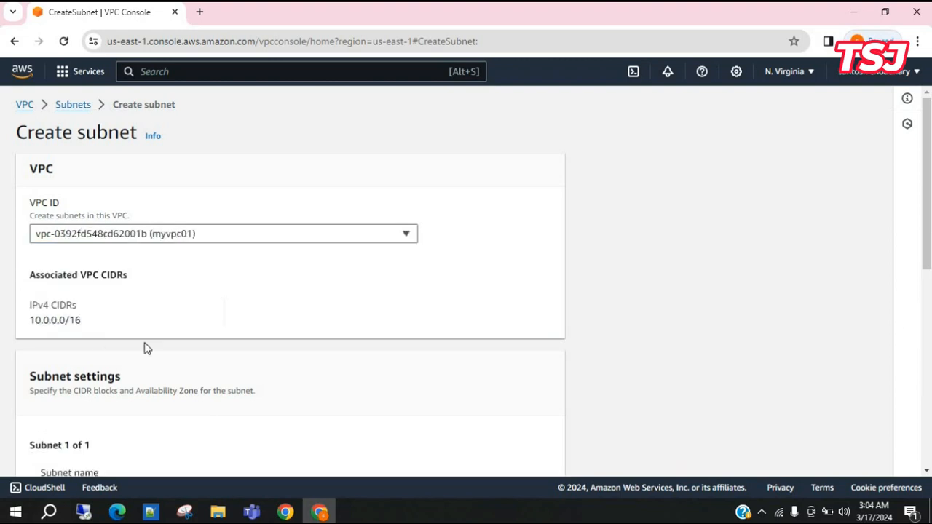
# - Name the subnet mysubnet01 and set its availability zone to us-east-1a
pyautogui.scroll(-3, 235, 342)
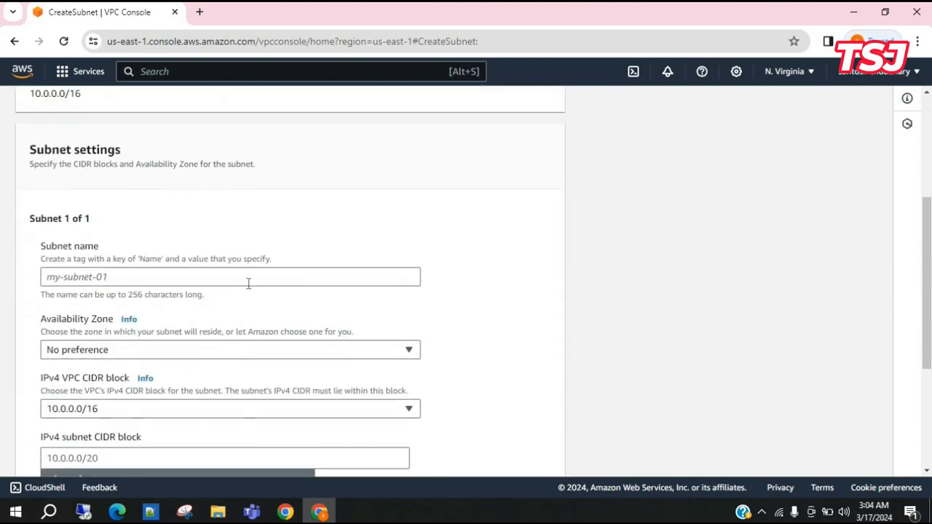
pyautogui.click(248, 283)
pyautogui.write('m')
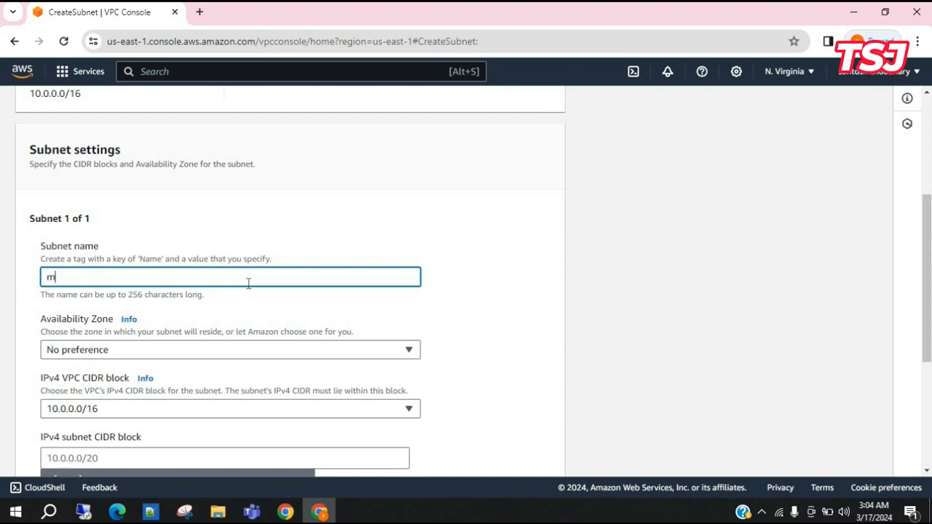
pyautogui.write('ysubnet01')
pyautogui.click(324, 353)
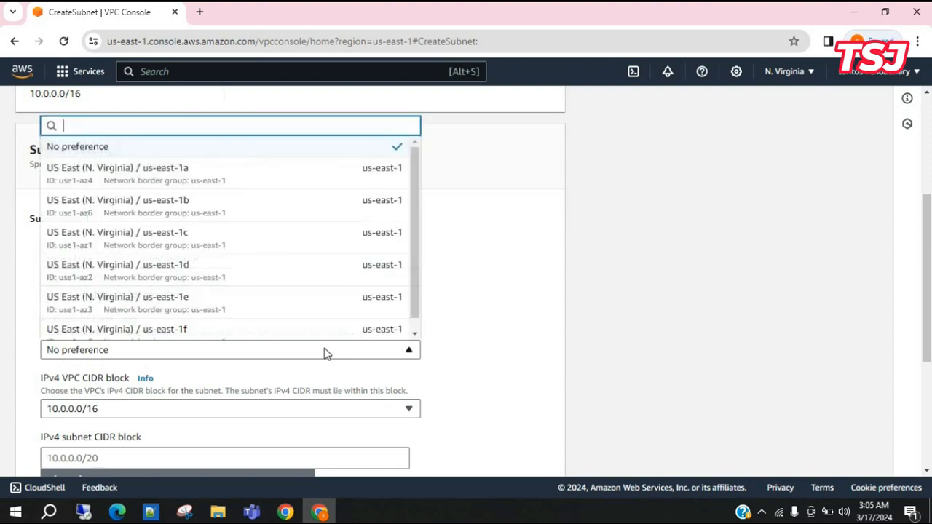
pyautogui.click(308, 183)
# - Set the IPv4 subnet CIDR block to 10.0.0.0/24 and create the subnet
pyautogui.scroll(-1, 404, 360)
pyautogui.scroll(-2, 404, 360)
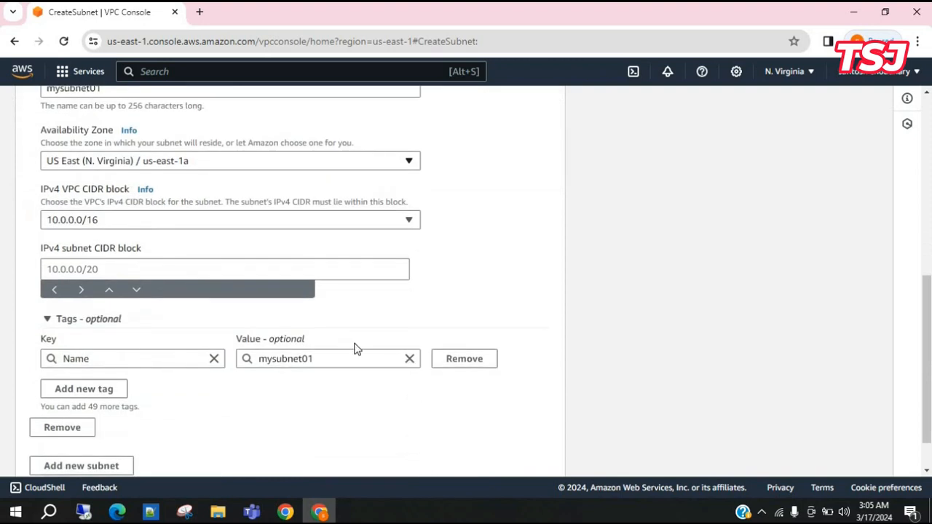
pyautogui.click(332, 271)
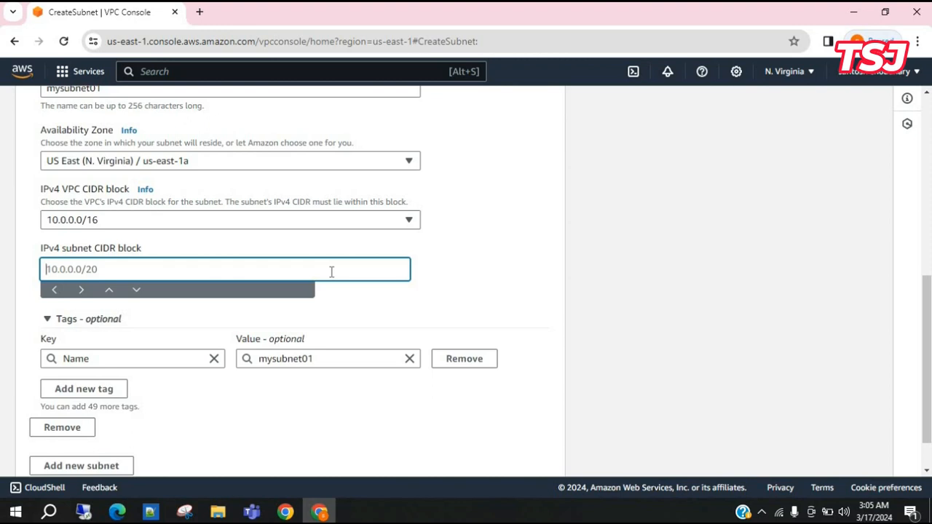
pyautogui.write('10.0.0.0/24')
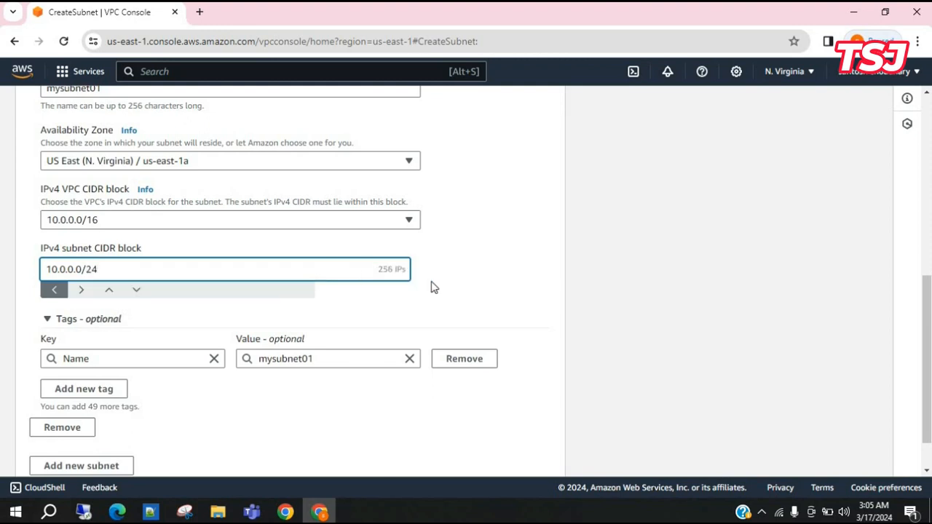
pyautogui.click(469, 283)
pyautogui.scroll(-1, 470, 287)
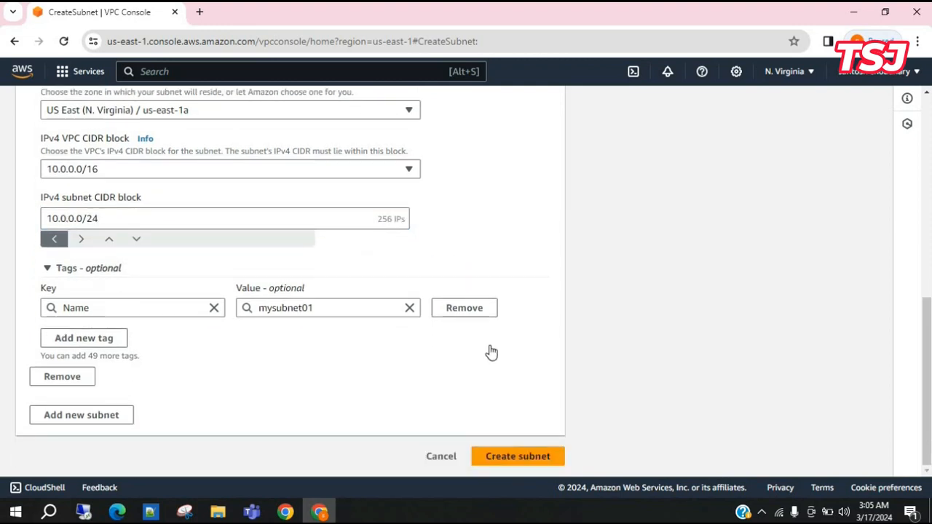
pyautogui.click(522, 463)
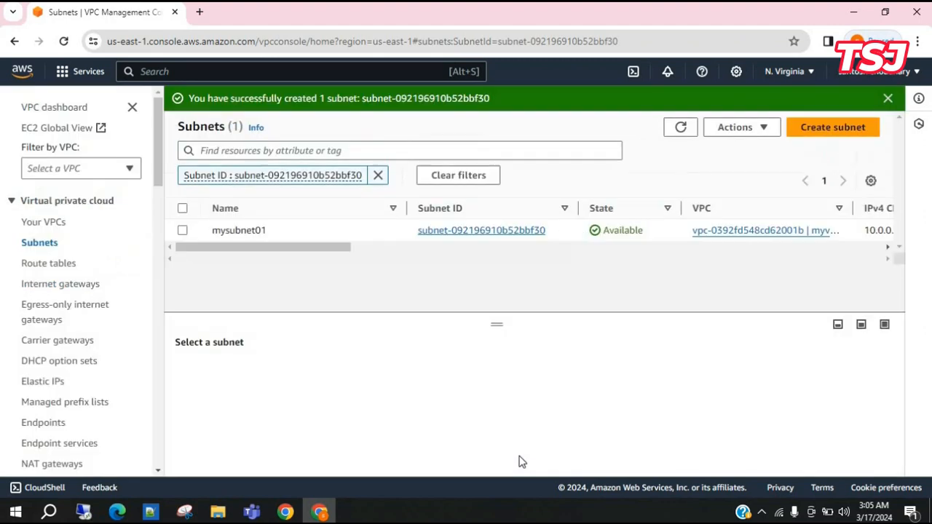
# - Create an internet gateway with the name tag myigw01
pyautogui.click(72, 289)
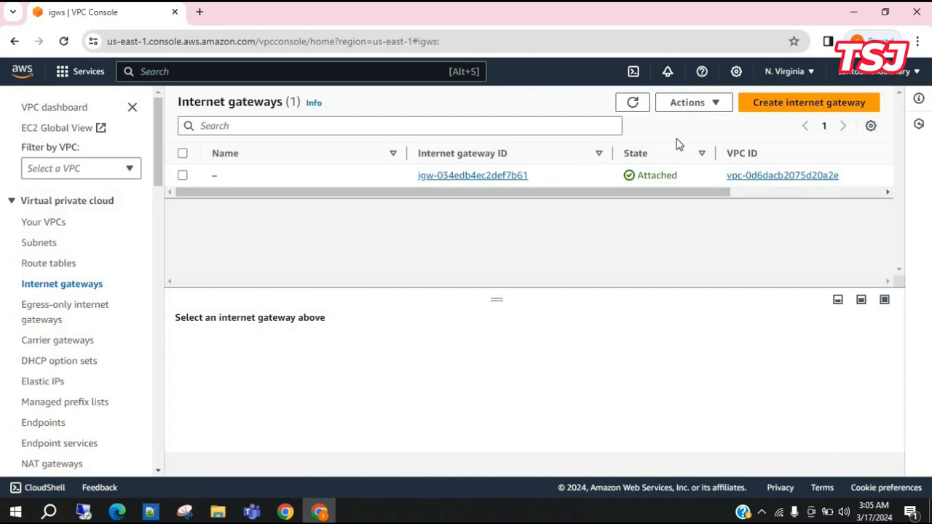
pyautogui.click(823, 104)
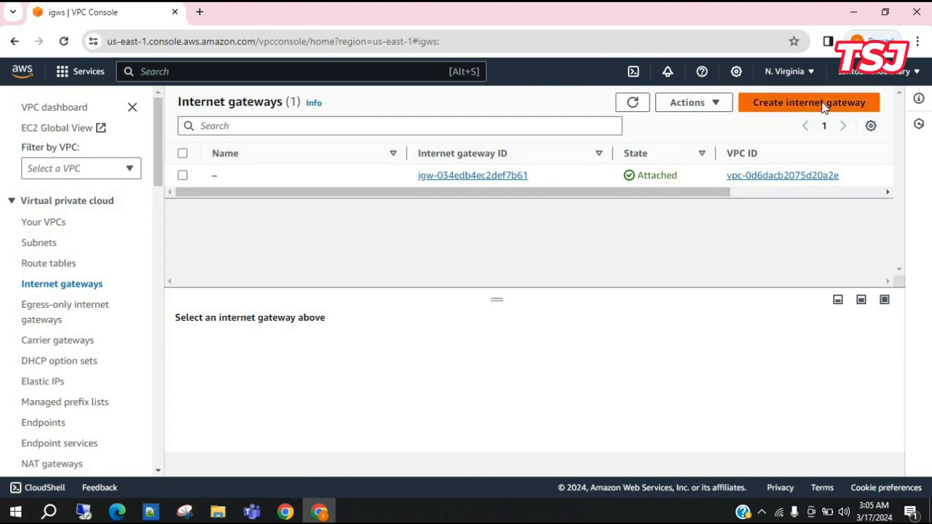
pyautogui.click(318, 268)
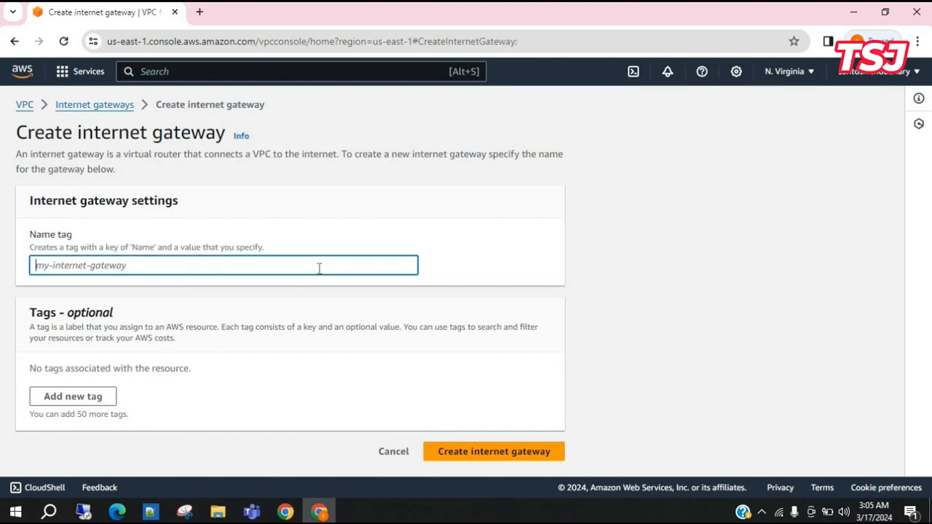
pyautogui.write('my')
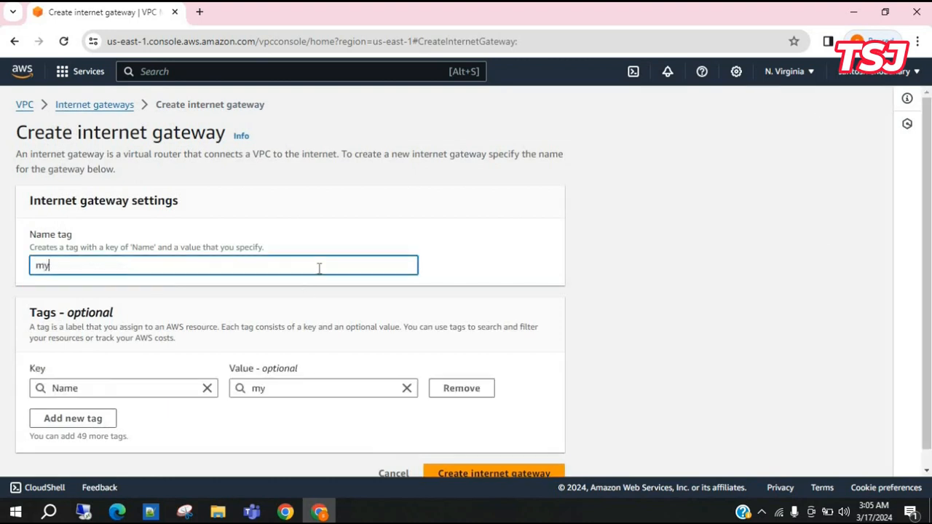
pyautogui.write('igw01')
pyautogui.scroll(-1, 416, 363)
pyautogui.scroll(-1, 416, 362)
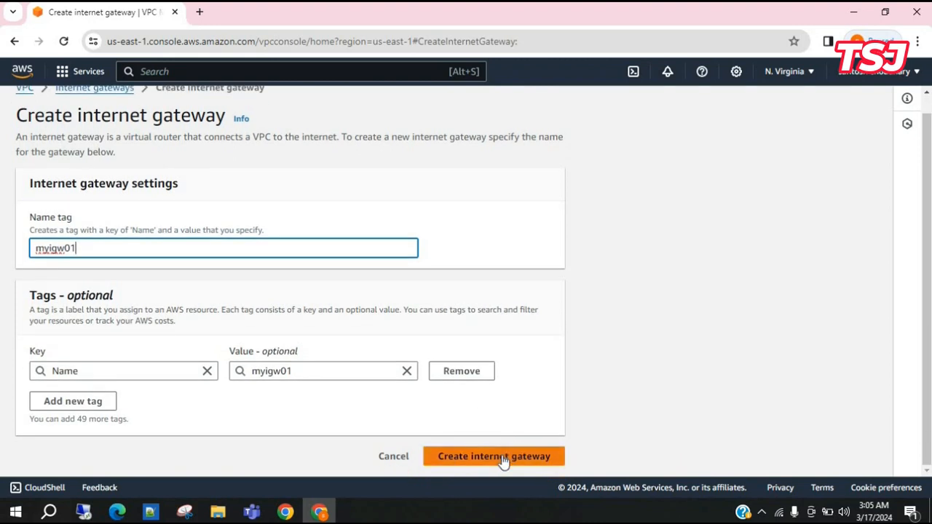
pyautogui.click(503, 459)
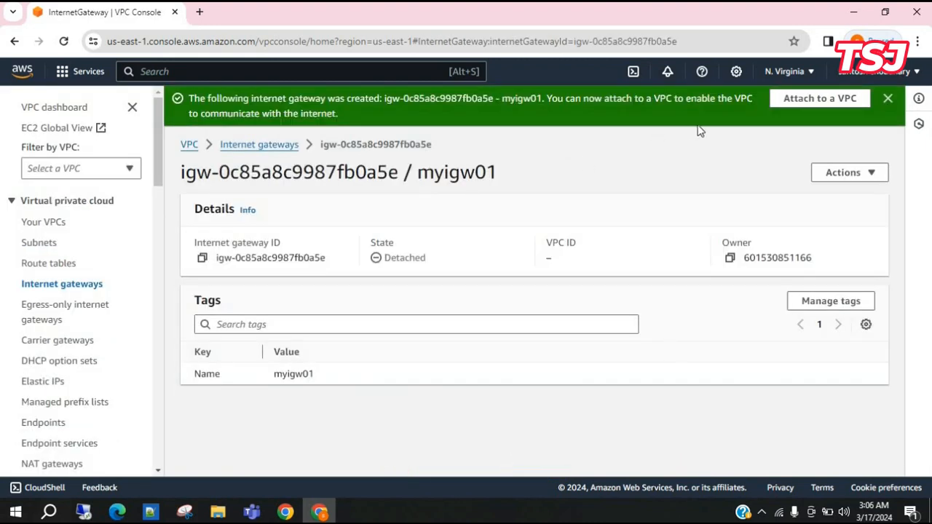
# - Attach the internet gateway myigw01 to the VPC myvpc01
pyautogui.click(814, 105)
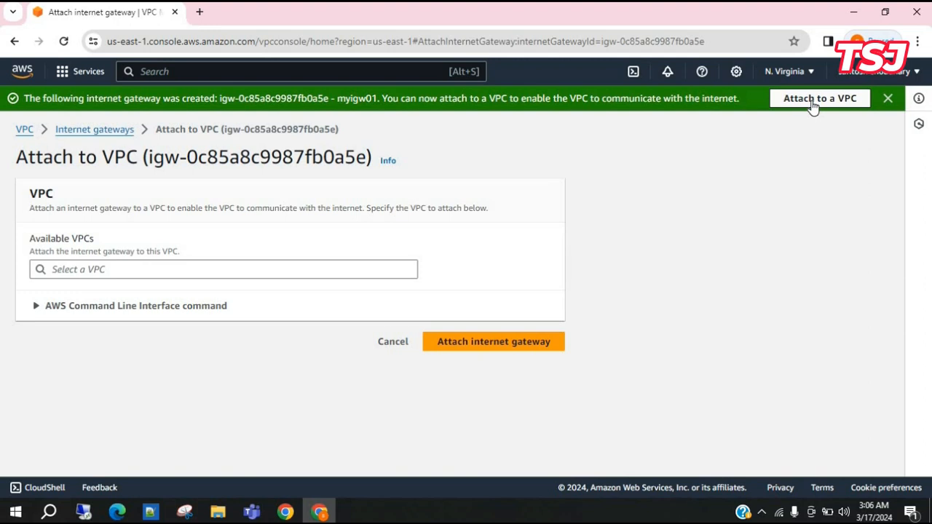
pyautogui.click(317, 269)
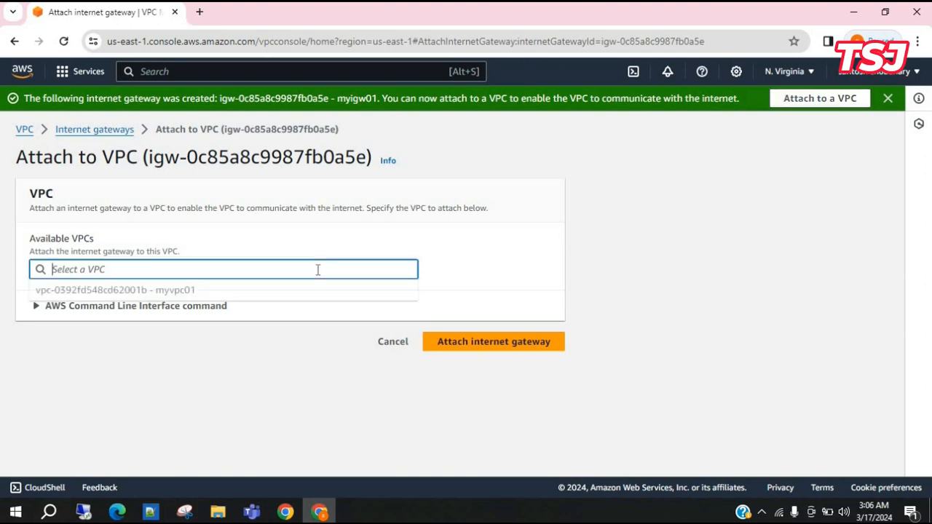
pyautogui.click(176, 293)
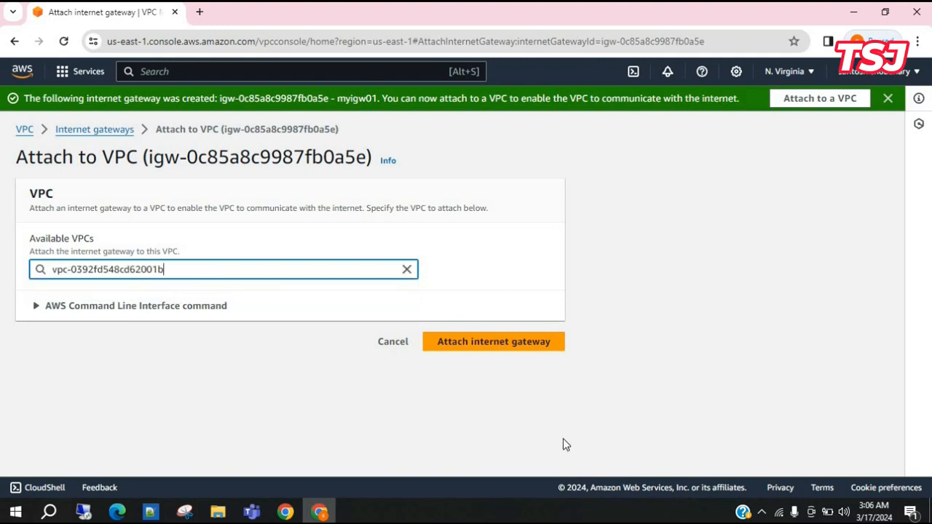
pyautogui.click(493, 342)
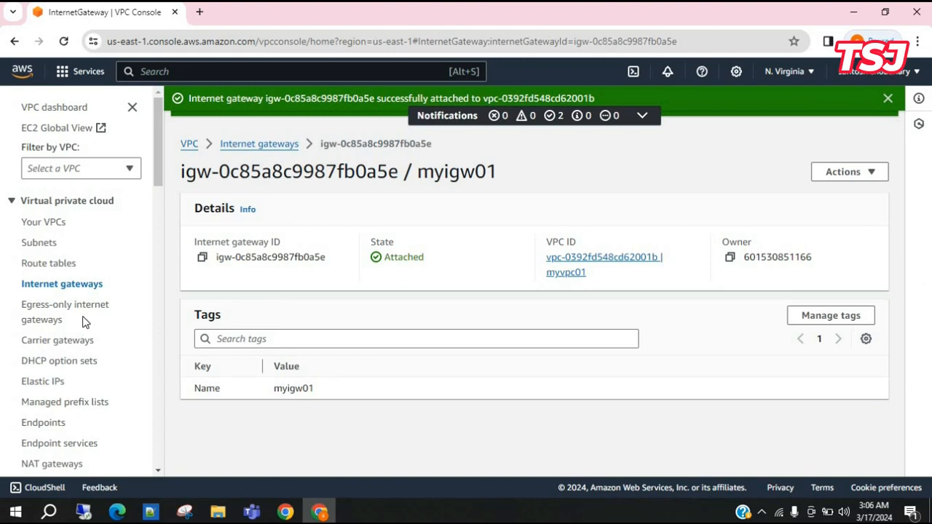
# - Create a route table named myroute01 in the VPC myvpc01
pyautogui.click(57, 265)
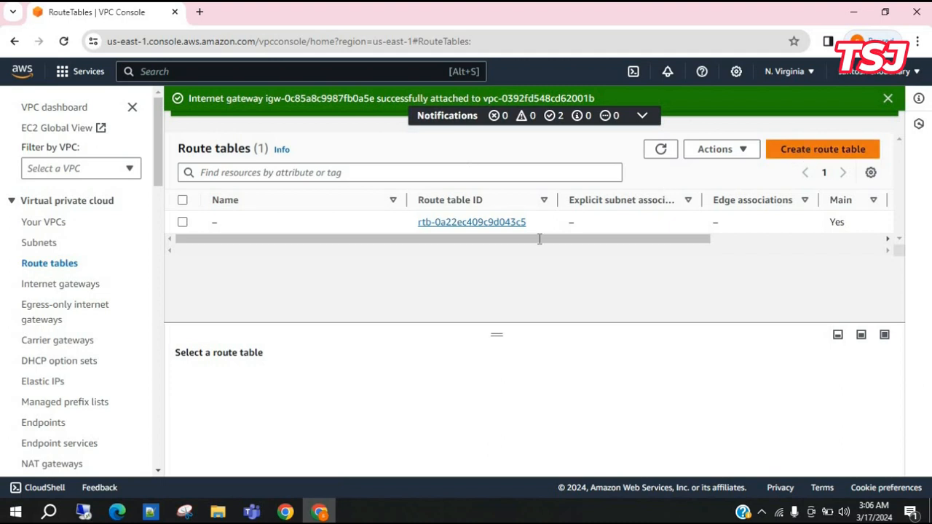
pyautogui.click(804, 162)
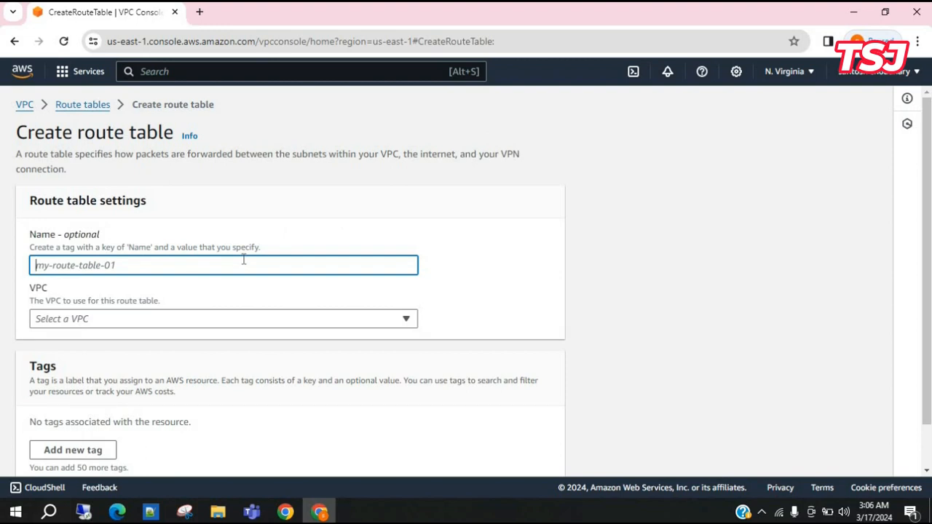
pyautogui.write('myro')
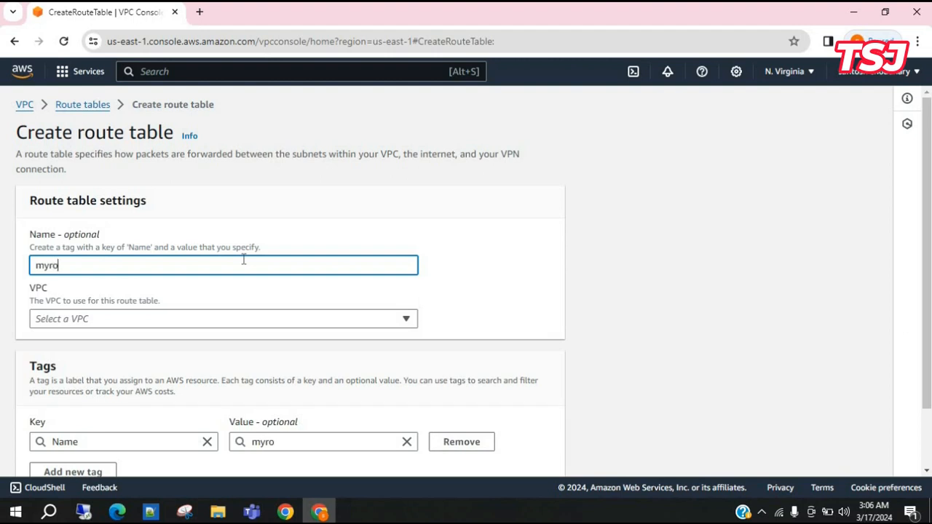
pyautogui.write('ute01')
pyautogui.click(386, 324)
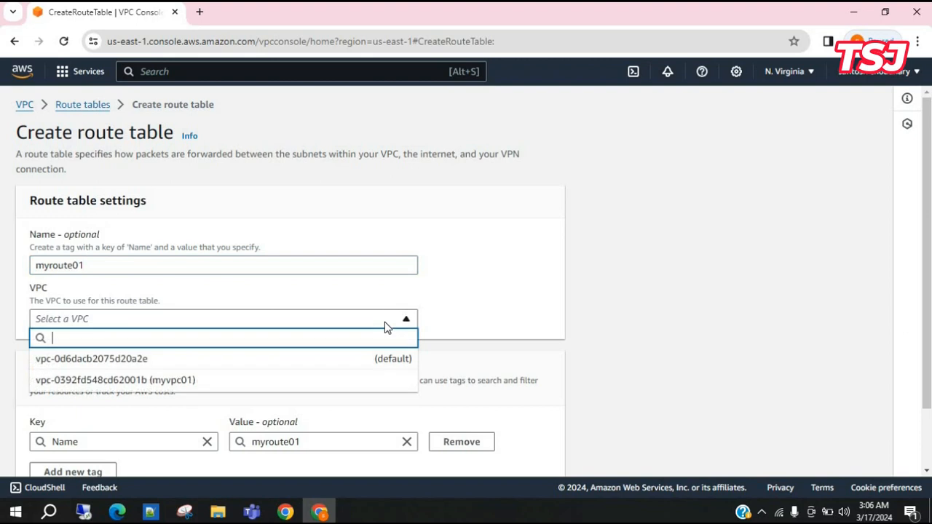
pyautogui.click(284, 379)
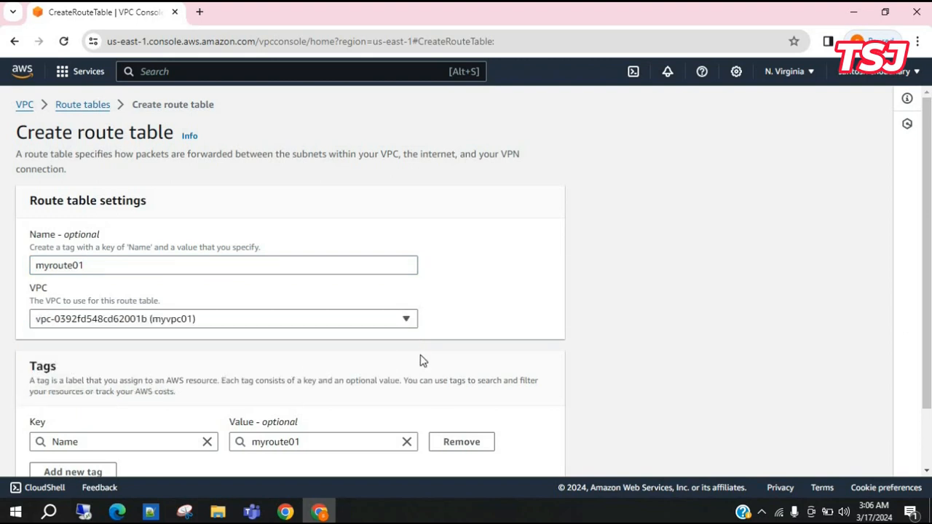
pyautogui.scroll(-2, 421, 360)
pyautogui.click(495, 467)
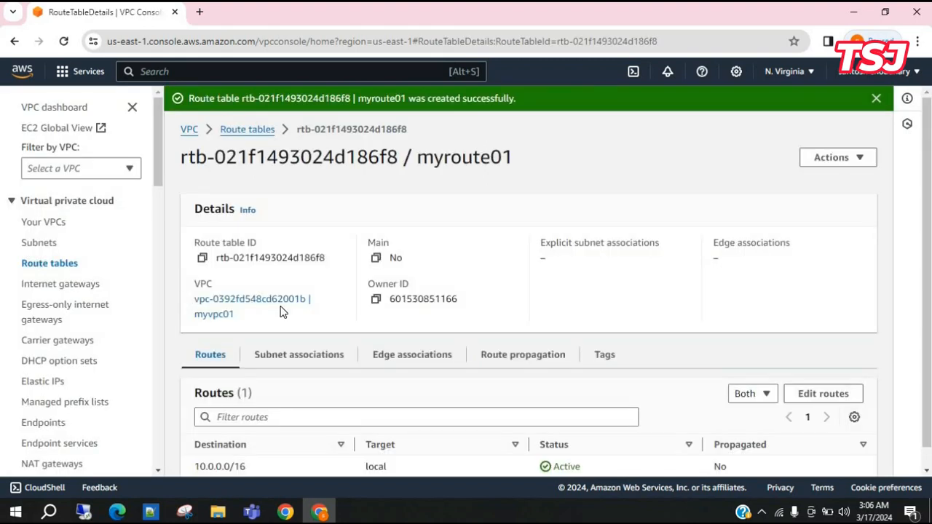
# - Add a route with destination 0.0.0.0/0 to the route table myroute01
pyautogui.click(250, 132)
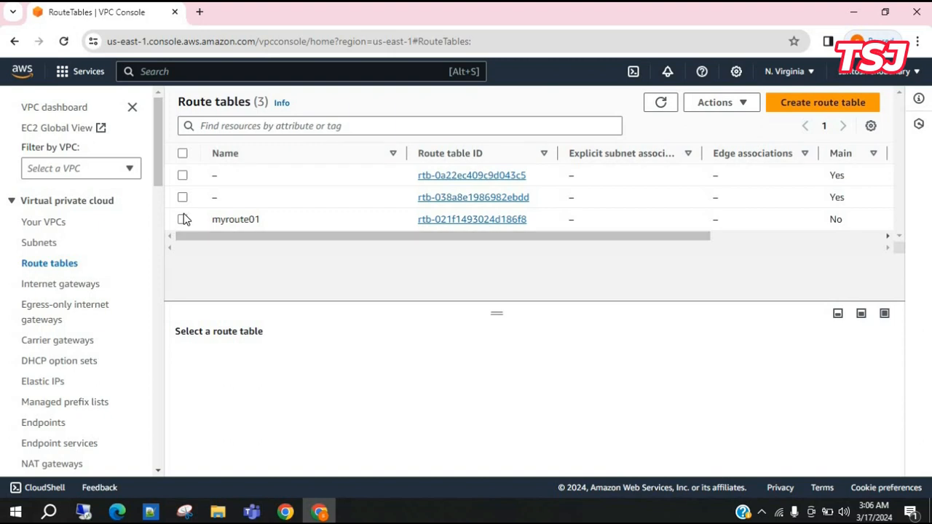
pyautogui.click(182, 219)
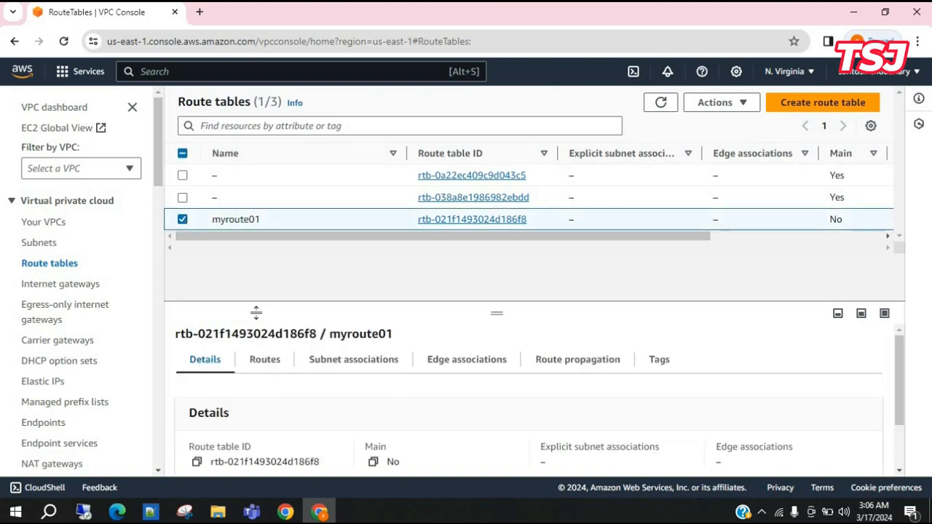
pyautogui.click(266, 360)
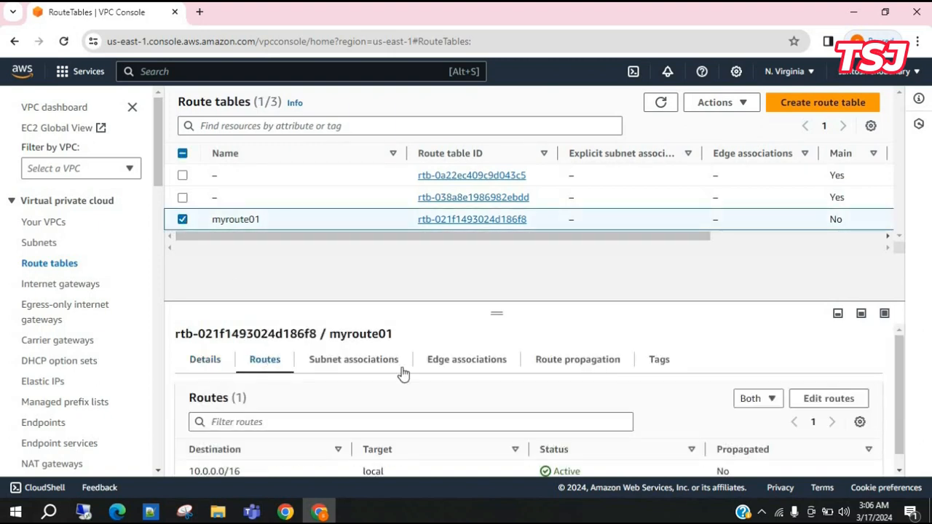
pyautogui.scroll(-1, 484, 377)
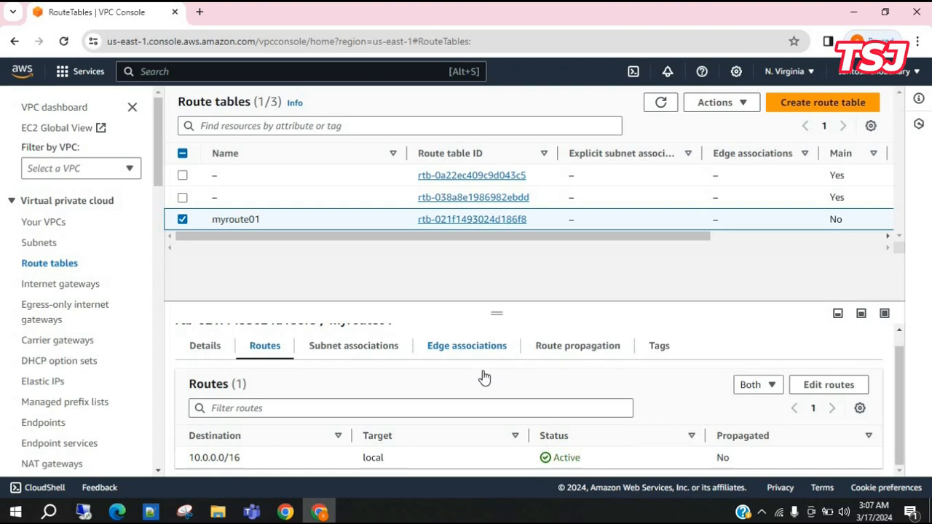
pyautogui.click(835, 387)
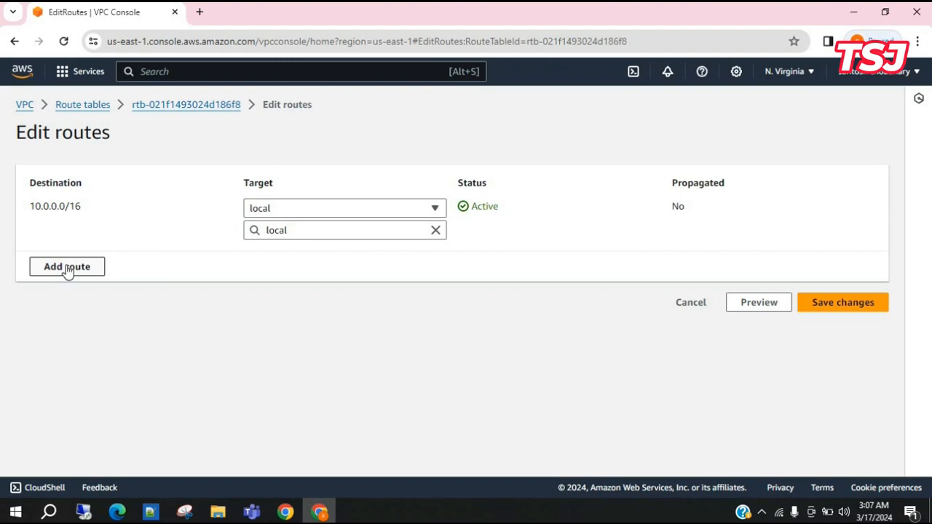
pyautogui.click(67, 266)
pyautogui.click(84, 257)
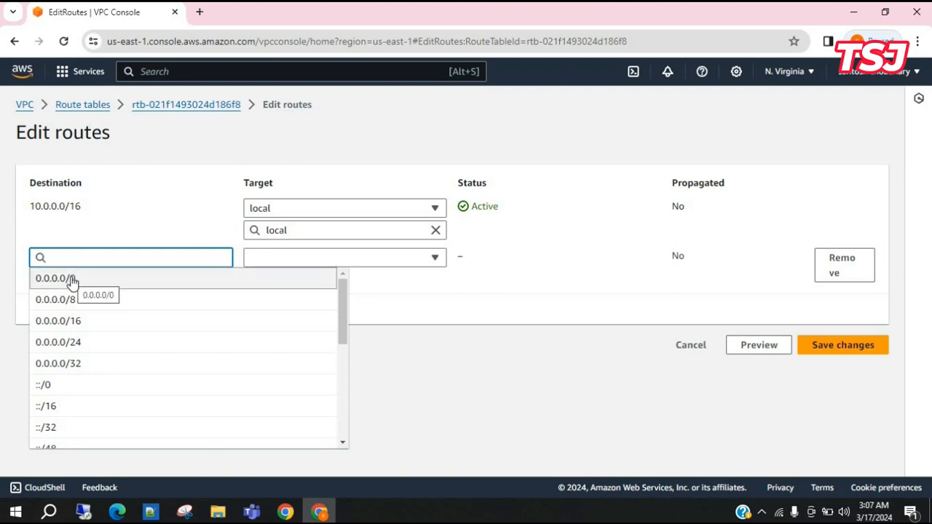
pyautogui.click(73, 280)
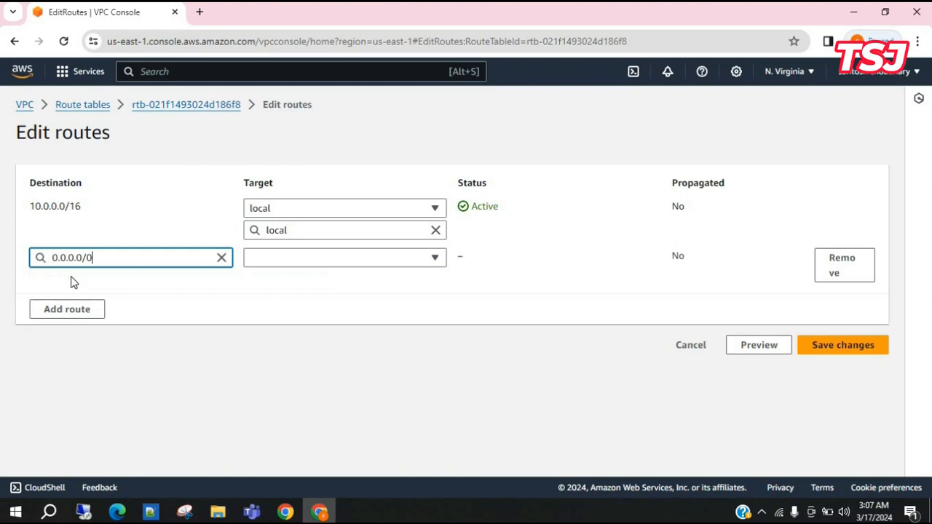
# - Set the 0.0.0.0/0 route's target to the internet gateway myigw01 and save the route changes
pyautogui.click(410, 260)
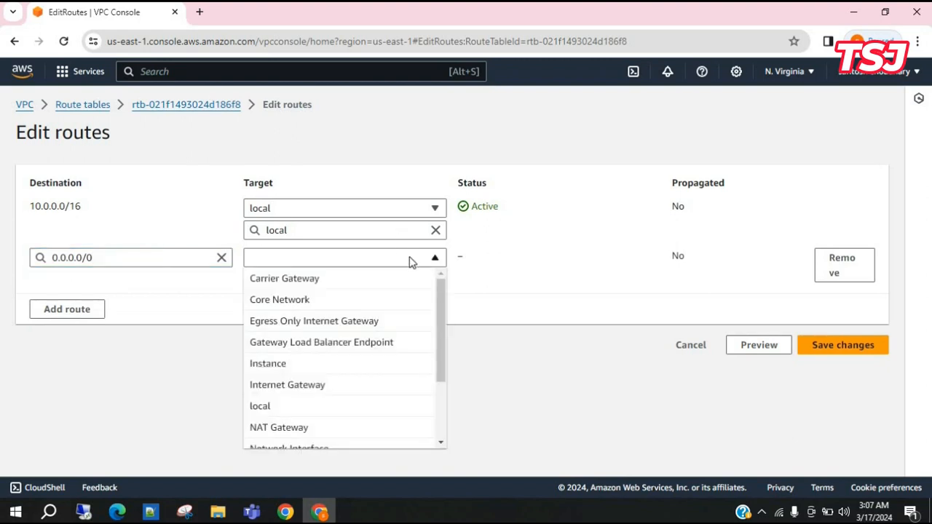
pyautogui.click(338, 388)
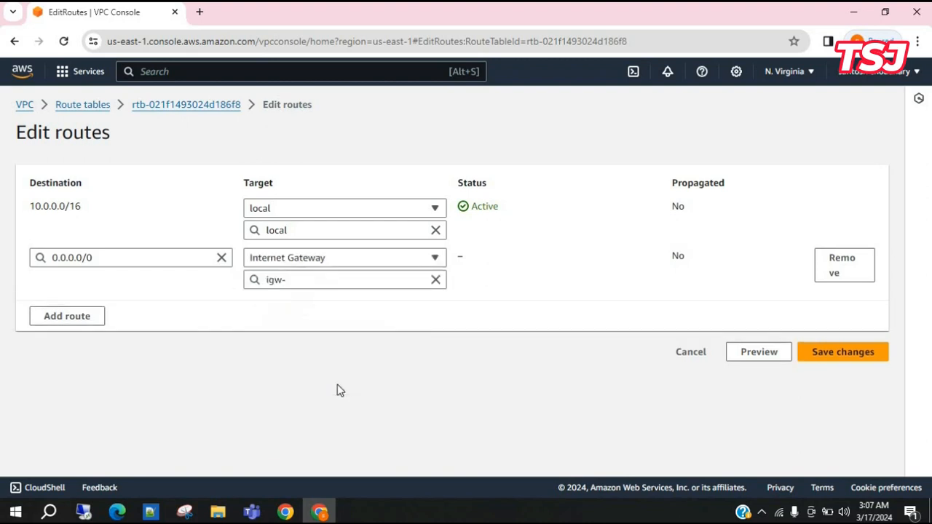
pyautogui.click(397, 279)
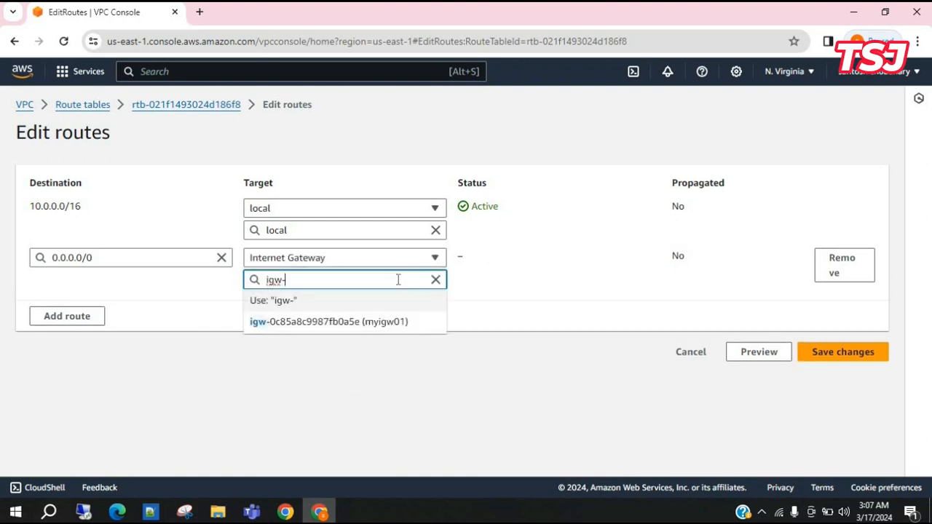
pyautogui.click(348, 327)
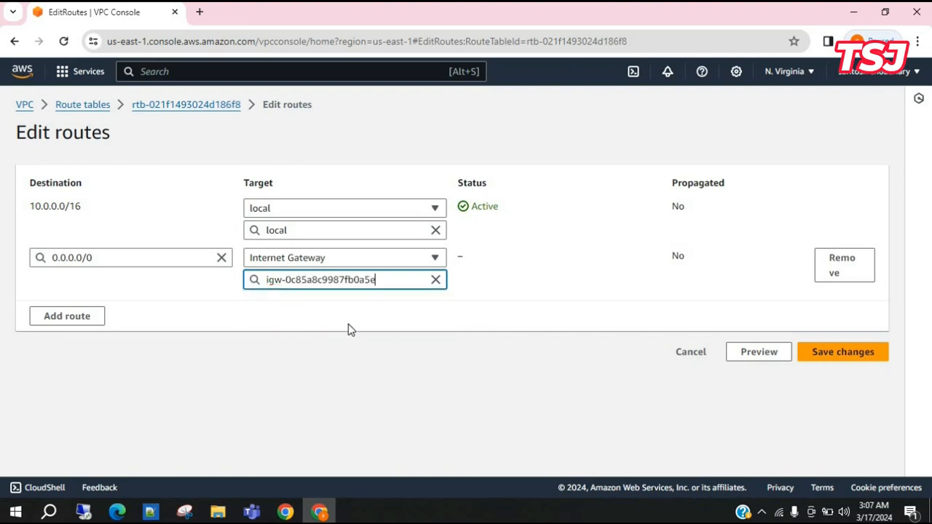
pyautogui.click(850, 353)
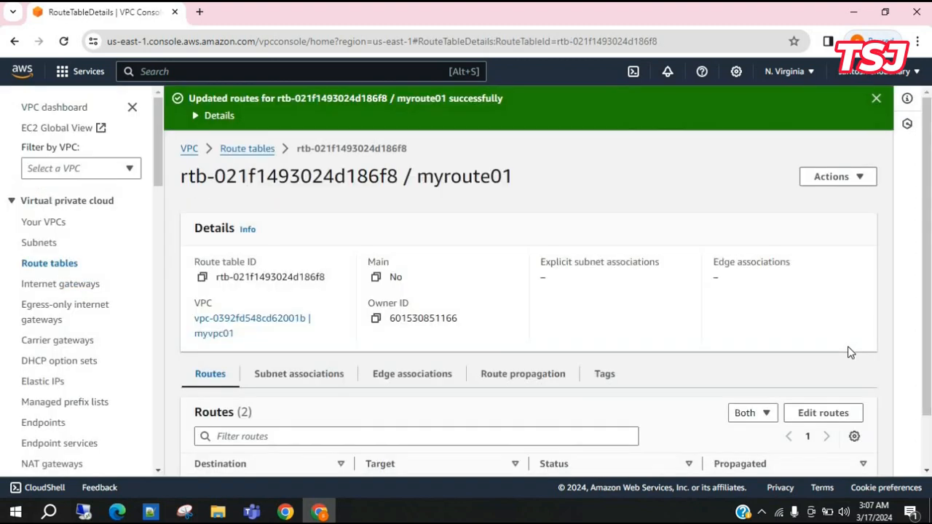
# - Associate the subnet mysubnet01 with the route table myroute01 and check its routes and subnet associations
pyautogui.click(301, 375)
pyautogui.scroll(-3, 478, 433)
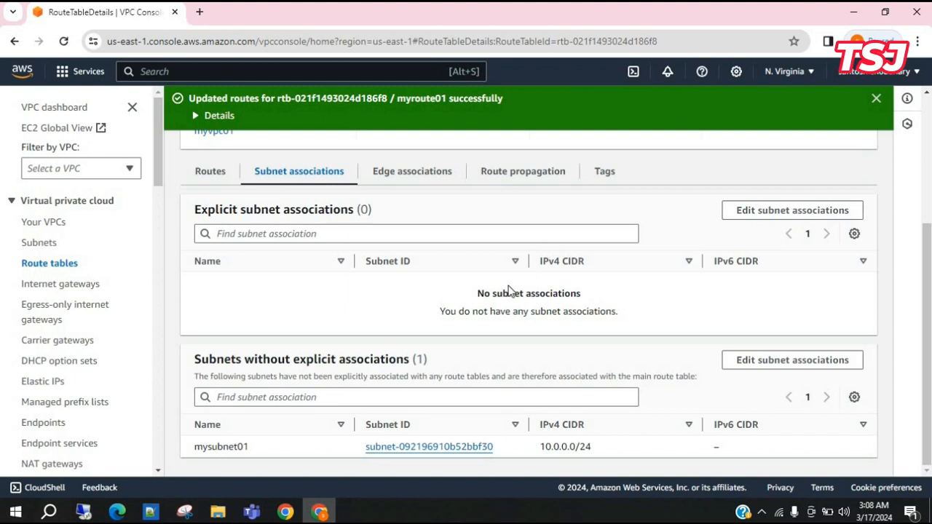
pyautogui.click(785, 360)
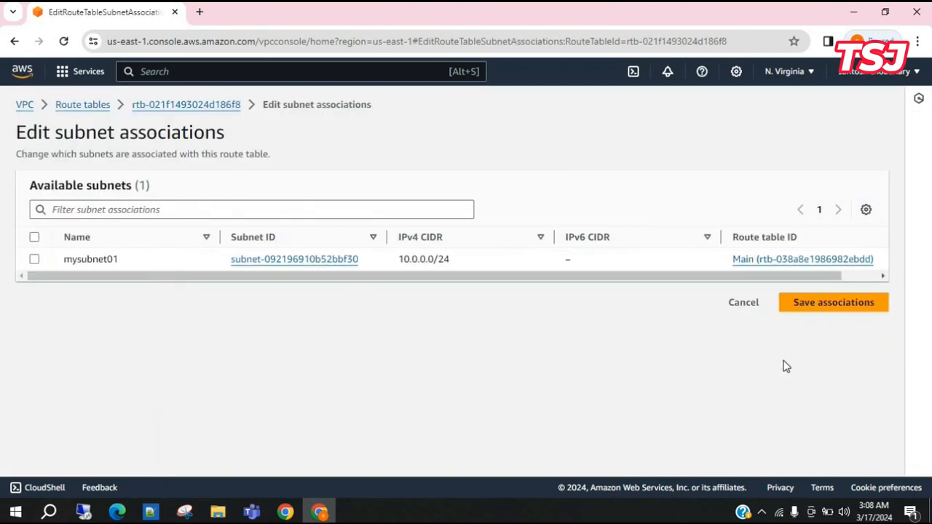
pyautogui.click(34, 259)
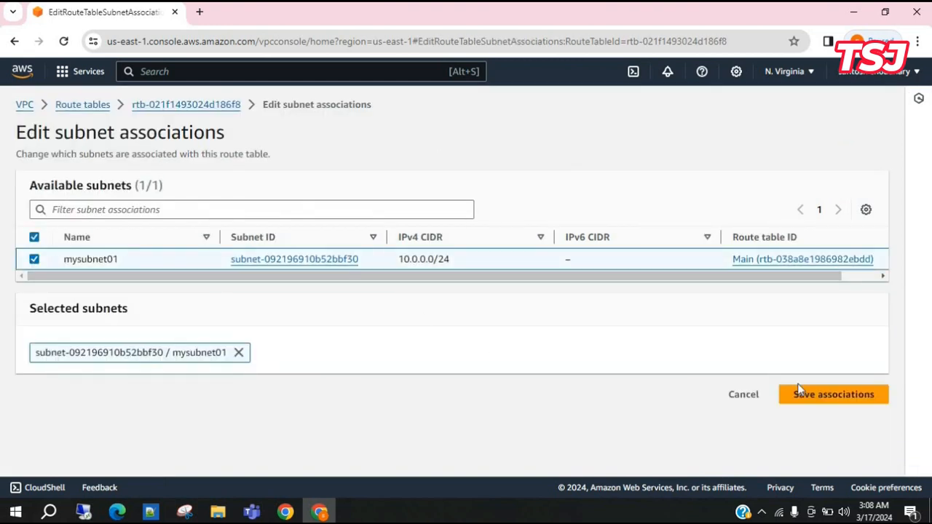
pyautogui.click(848, 394)
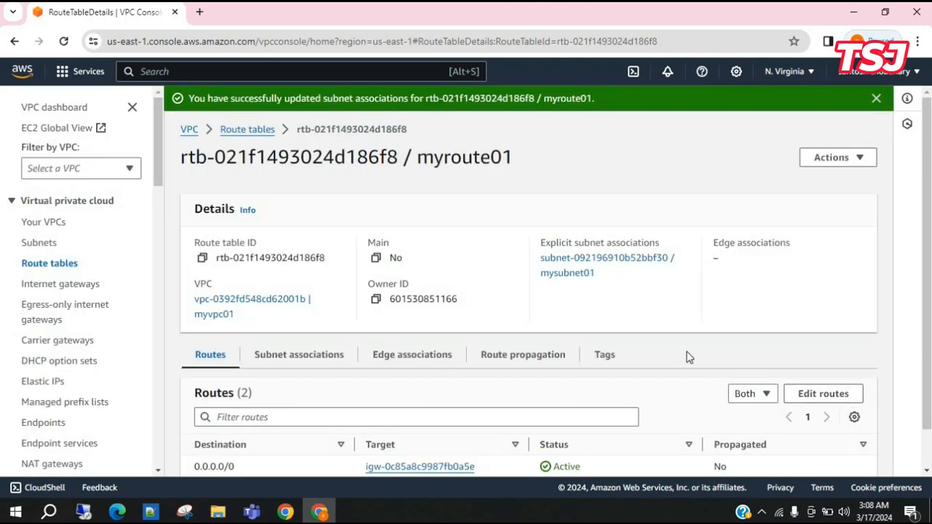
pyautogui.scroll(-1, 687, 354)
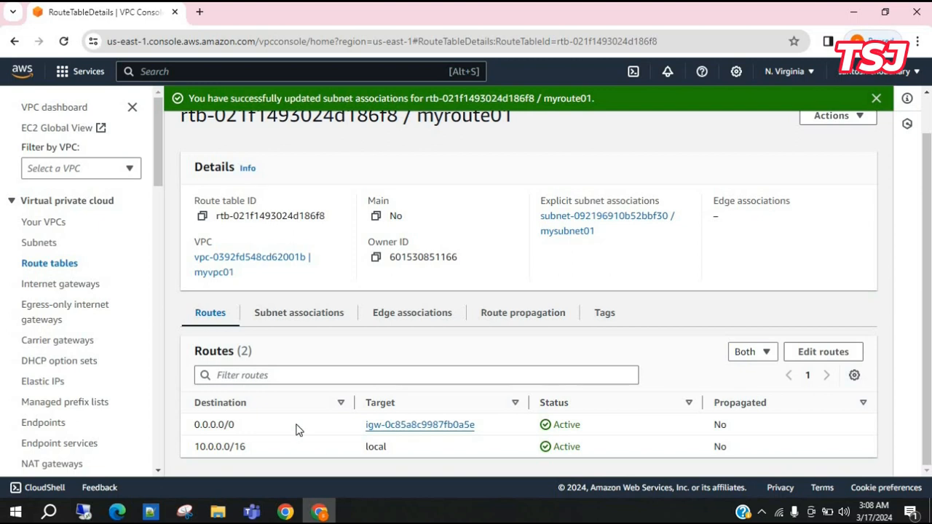
pyautogui.click(308, 318)
pyautogui.scroll(-2, 312, 284)
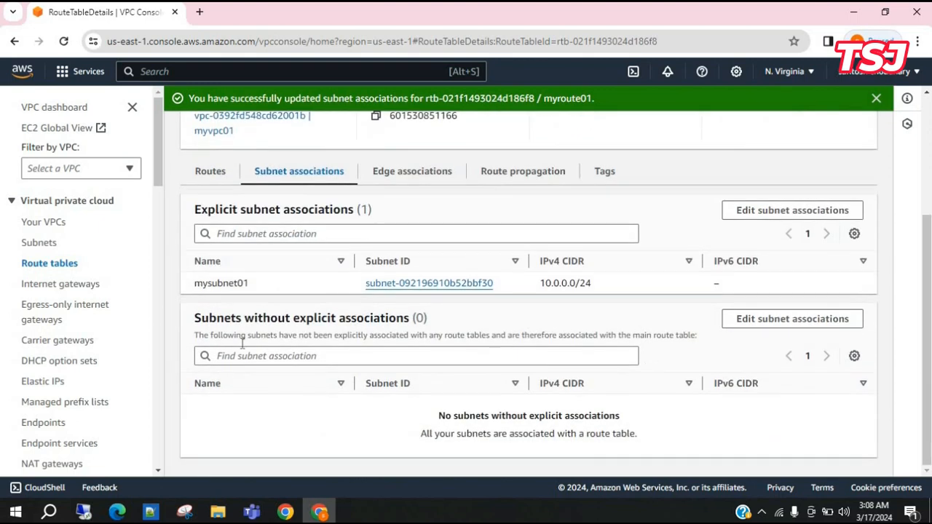
pyautogui.scroll(3, 314, 249)
pyautogui.scroll(1, 315, 250)
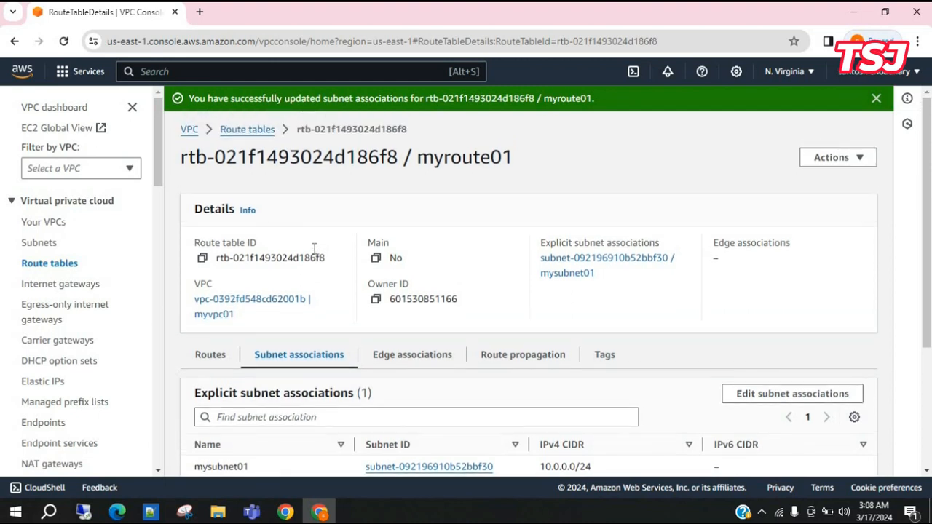
# - Start a second VPC with the name tag myvpc02
pyautogui.click(44, 227)
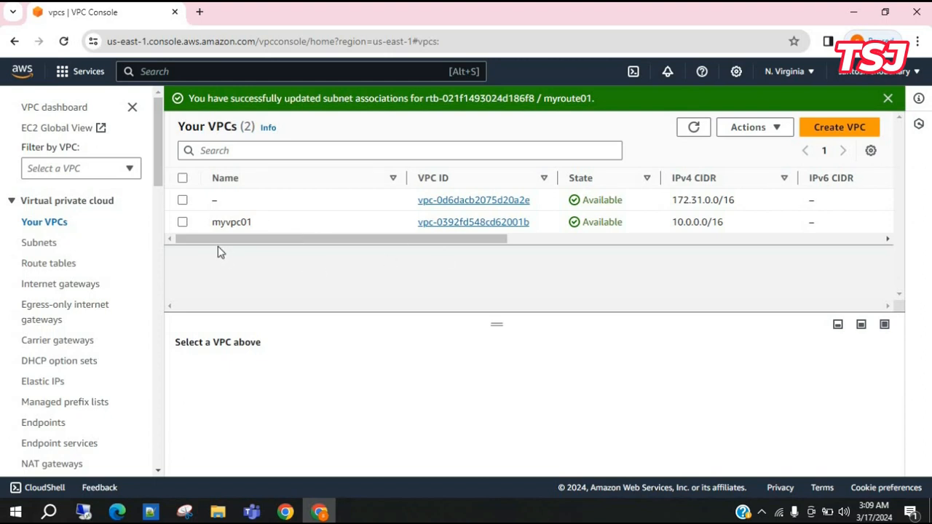
pyautogui.click(838, 131)
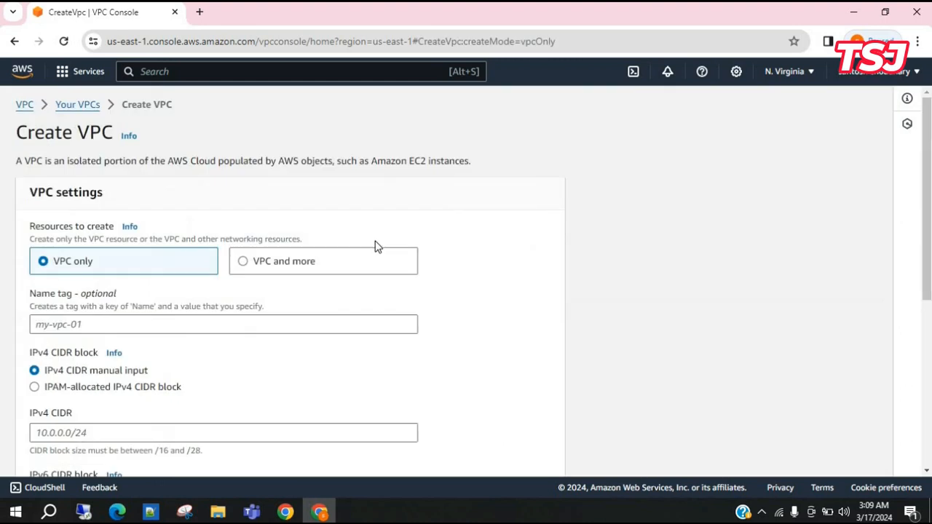
pyautogui.click(183, 323)
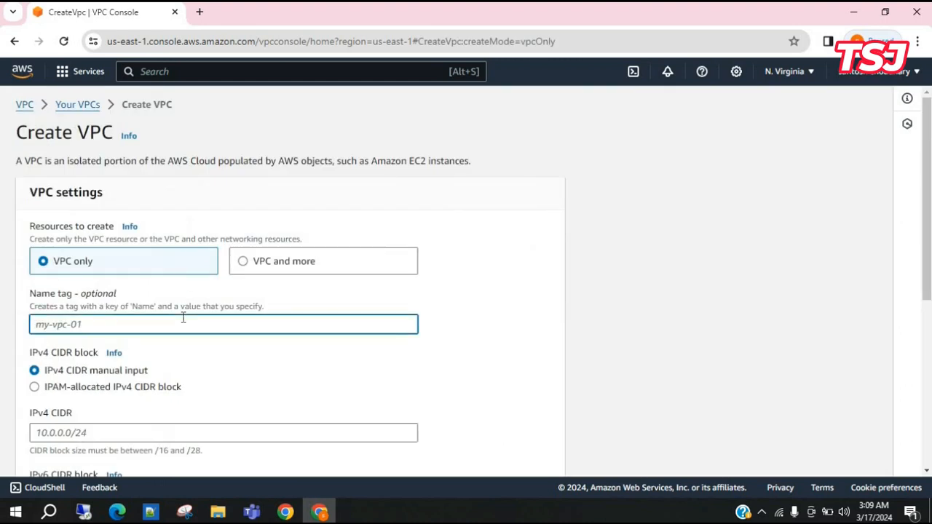
pyautogui.write('myvpc02')
# - Set the VPC's IPv4 CIDR to 192.168.0.0/16 and create it
pyautogui.scroll(-3, 223, 393)
pyautogui.click(259, 318)
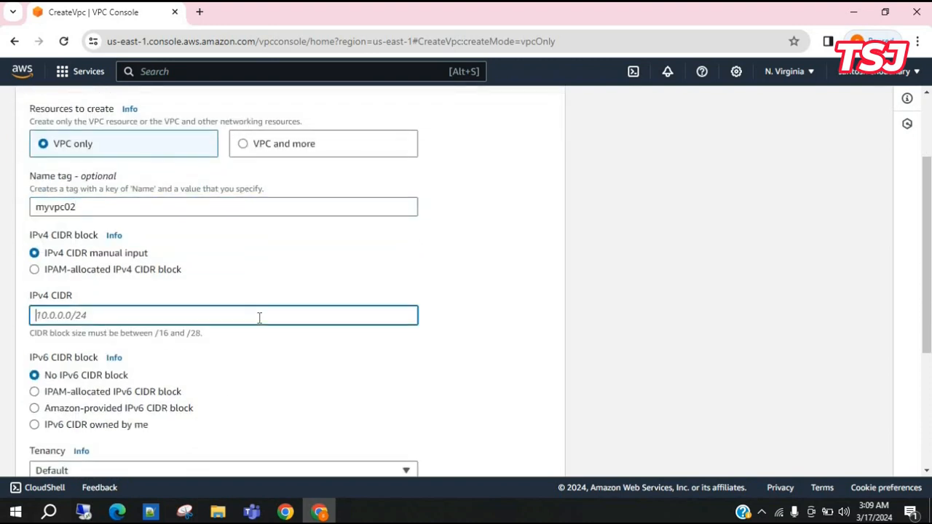
pyautogui.write('192.168.0.0/16')
pyautogui.scroll(-3, 306, 362)
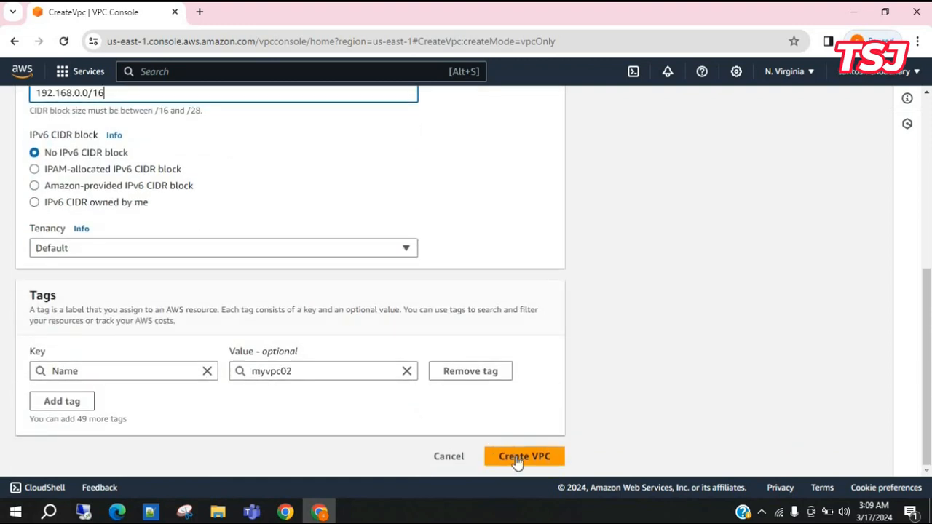
pyautogui.click(517, 456)
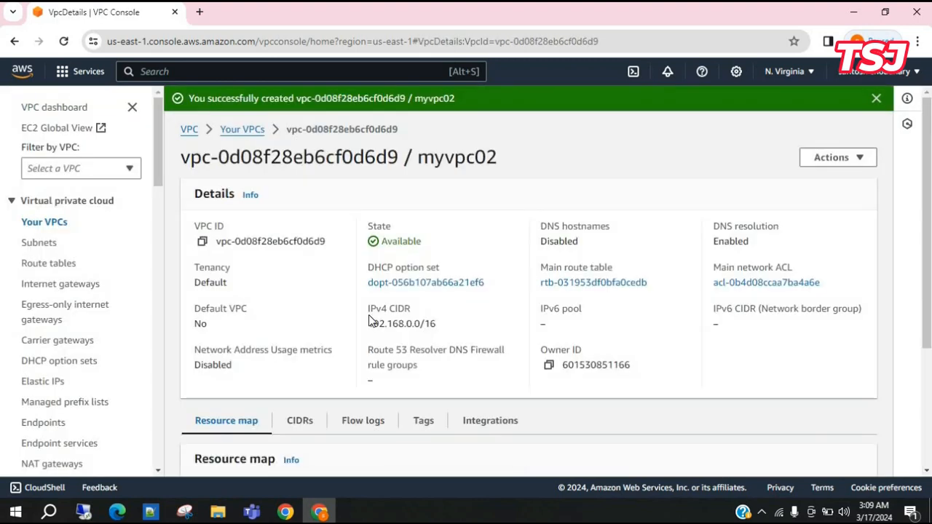
pyautogui.scroll(-2, 371, 321)
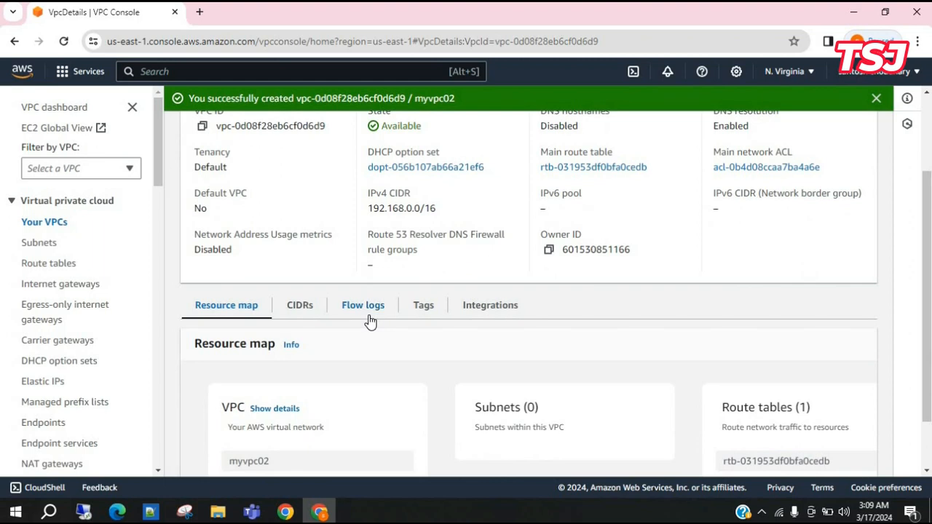
pyautogui.scroll(1, 371, 321)
pyautogui.scroll(1, 370, 318)
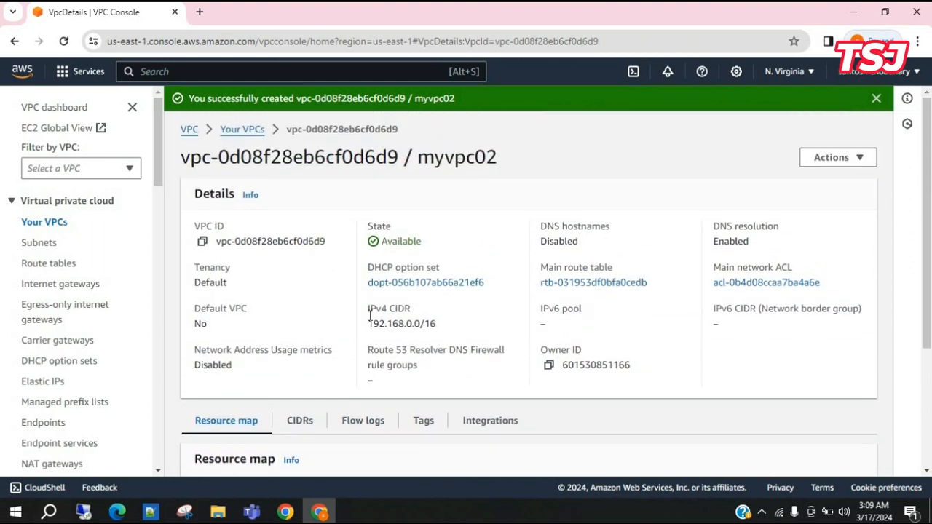
# - Start a new subnet in the VPC myvpc02 and name it mysubnet02
pyautogui.click(38, 244)
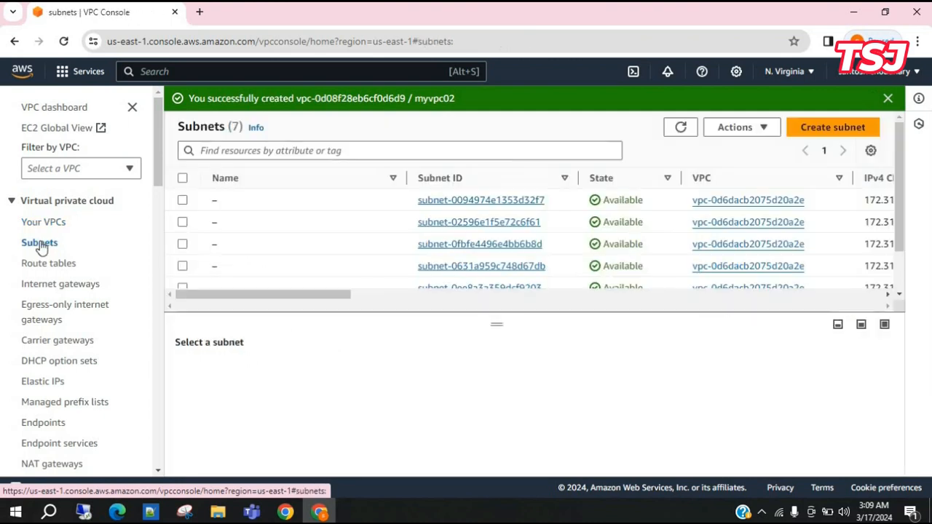
pyautogui.click(821, 128)
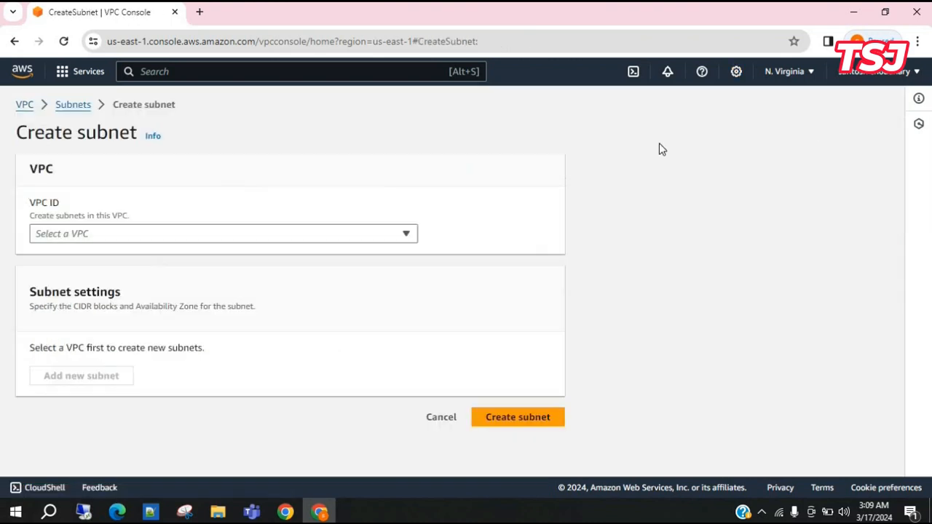
pyautogui.click(289, 233)
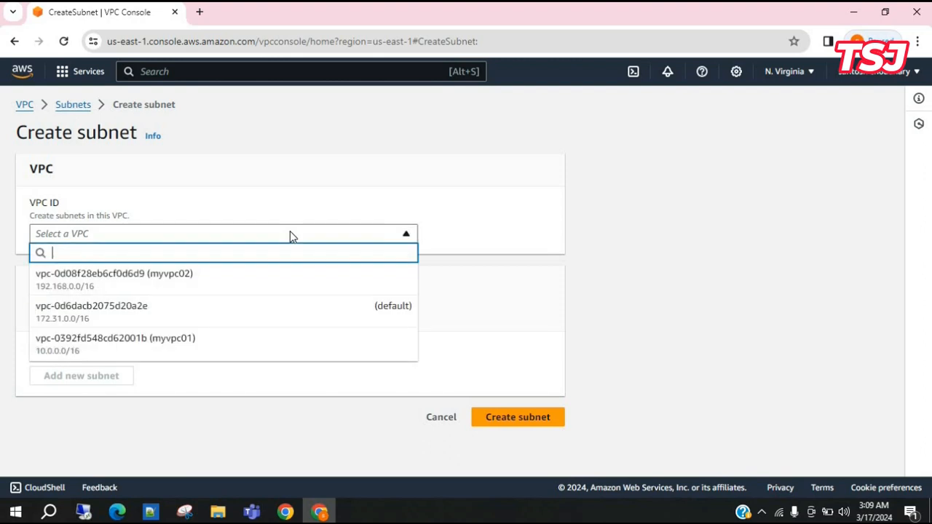
pyautogui.click(207, 284)
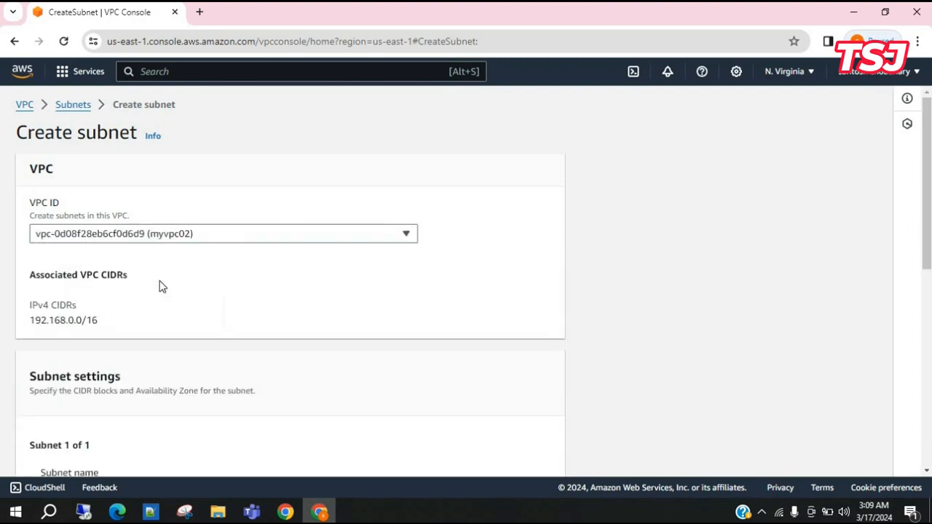
pyautogui.scroll(-1, 287, 327)
pyautogui.scroll(-2, 287, 327)
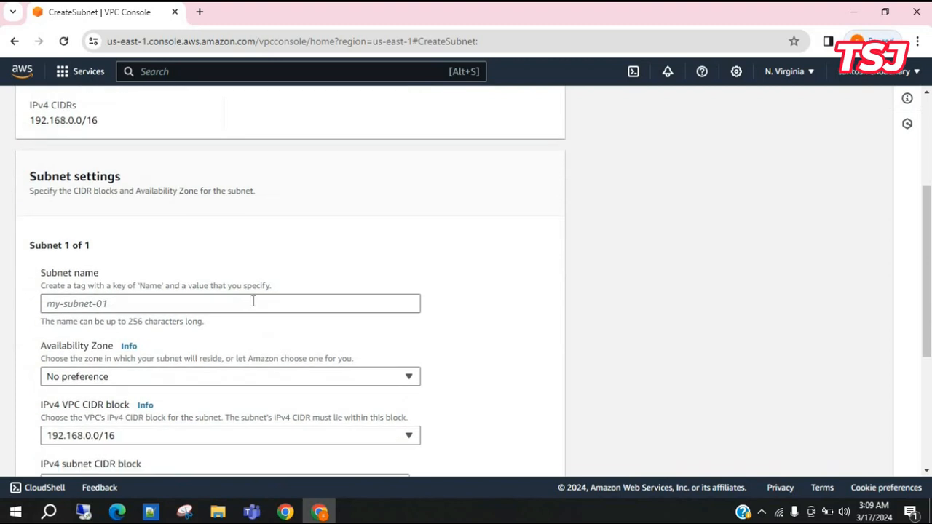
pyautogui.click(252, 301)
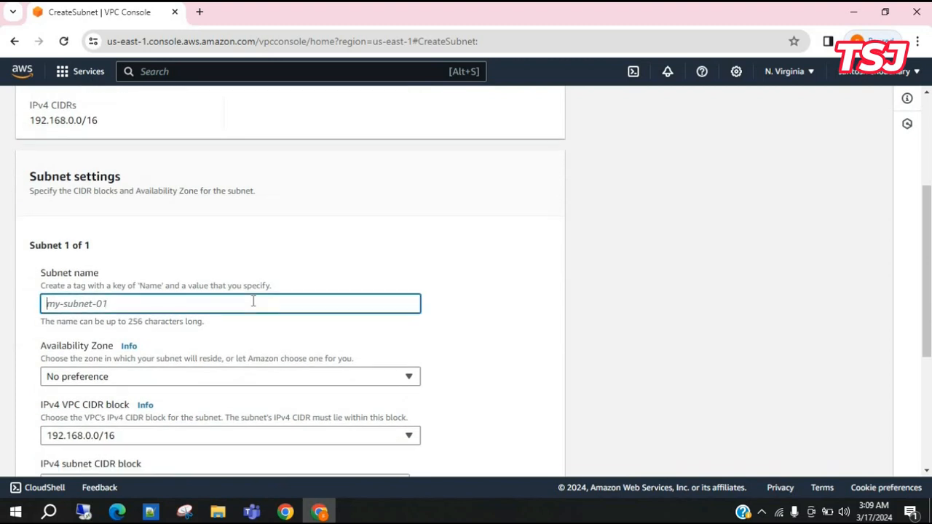
pyautogui.write('mysubnet02')
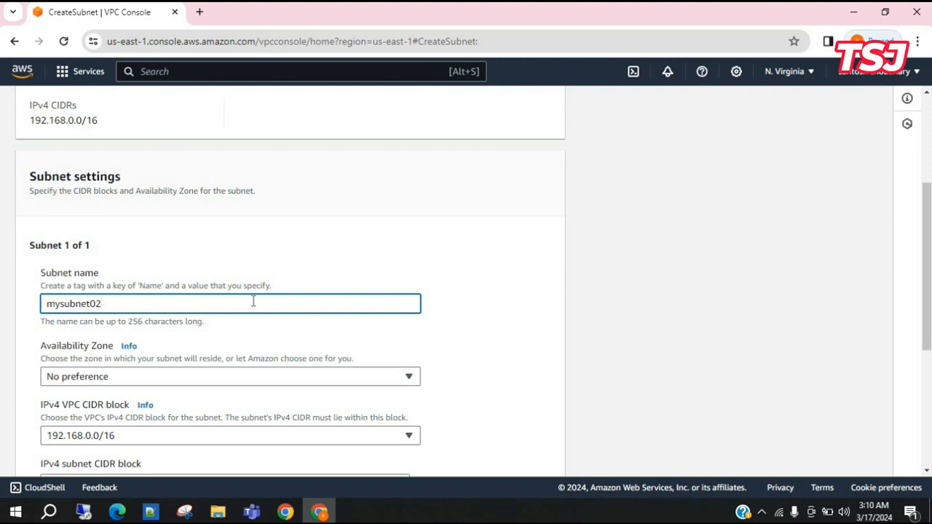
# - Set the subnet's Availability Zone to us-east-1a and its IPv4 CIDR block to 192.168.0.0/24, and create it
pyautogui.scroll(-2, 253, 300)
pyautogui.click(323, 222)
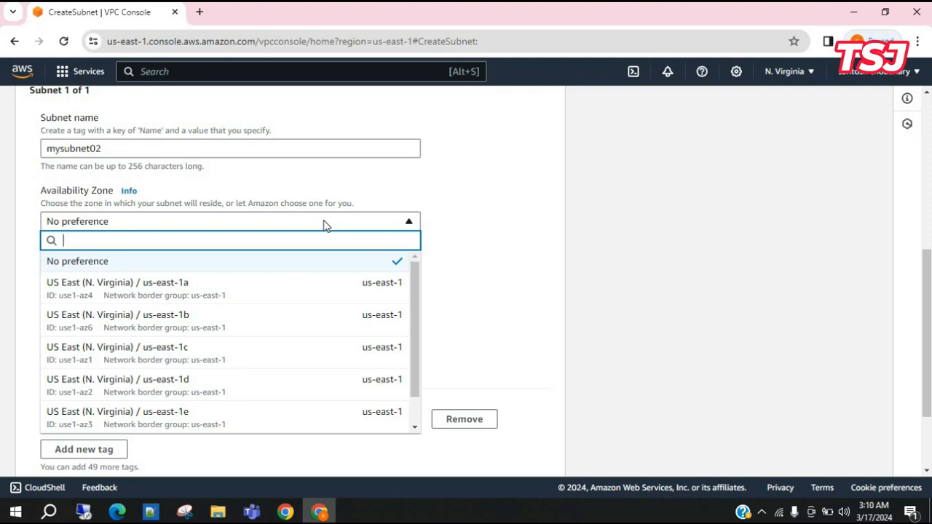
pyautogui.click(312, 289)
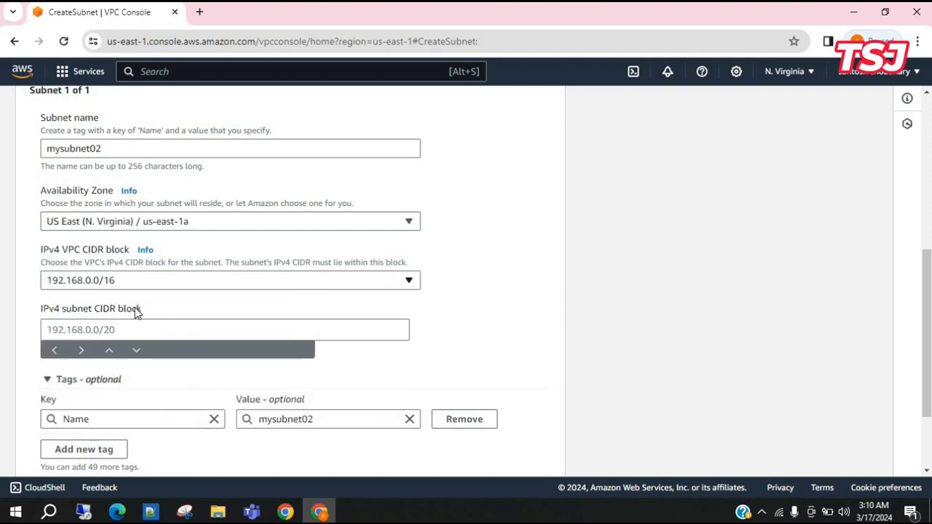
pyautogui.click(227, 330)
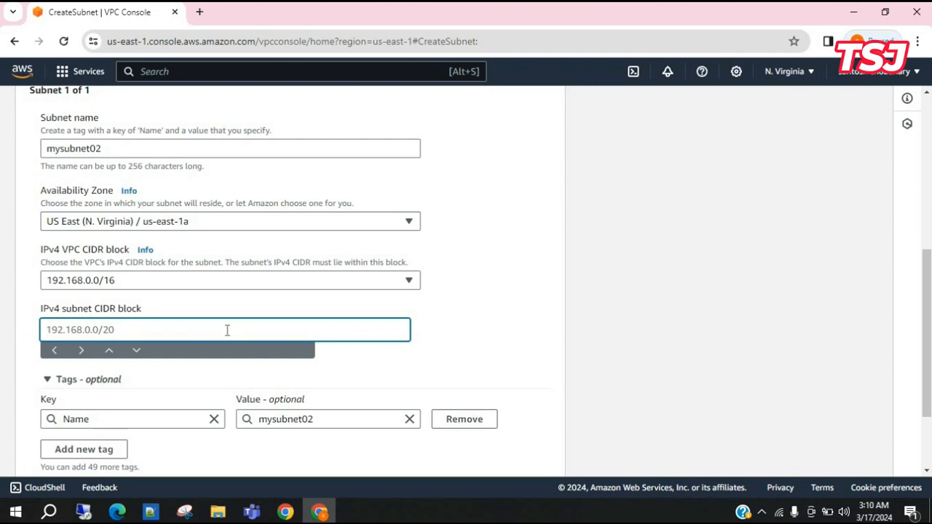
pyautogui.write('192.168.0.0/24')
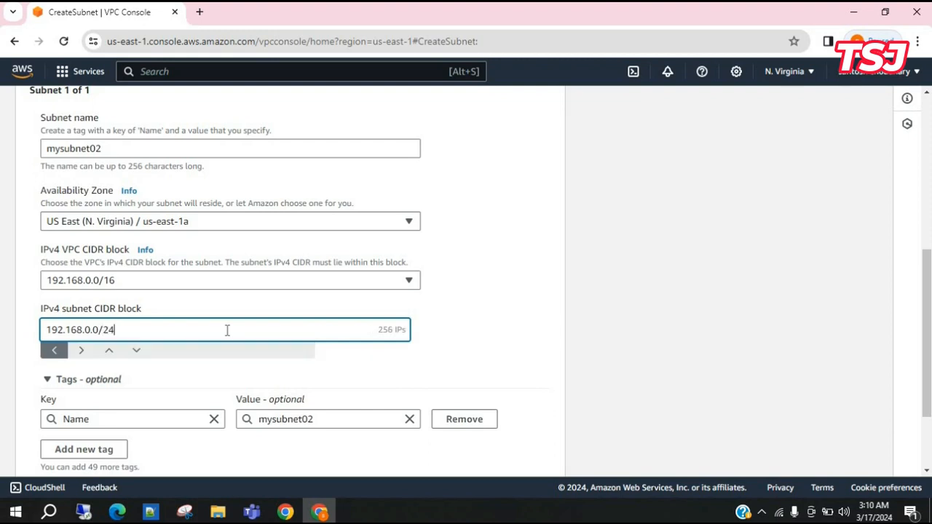
pyautogui.click(483, 309)
pyautogui.scroll(-2, 466, 357)
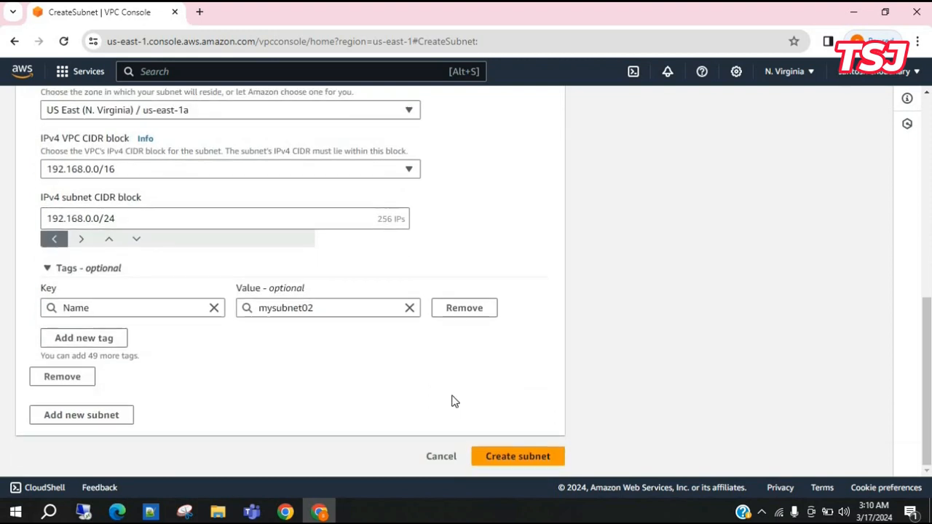
pyautogui.click(533, 459)
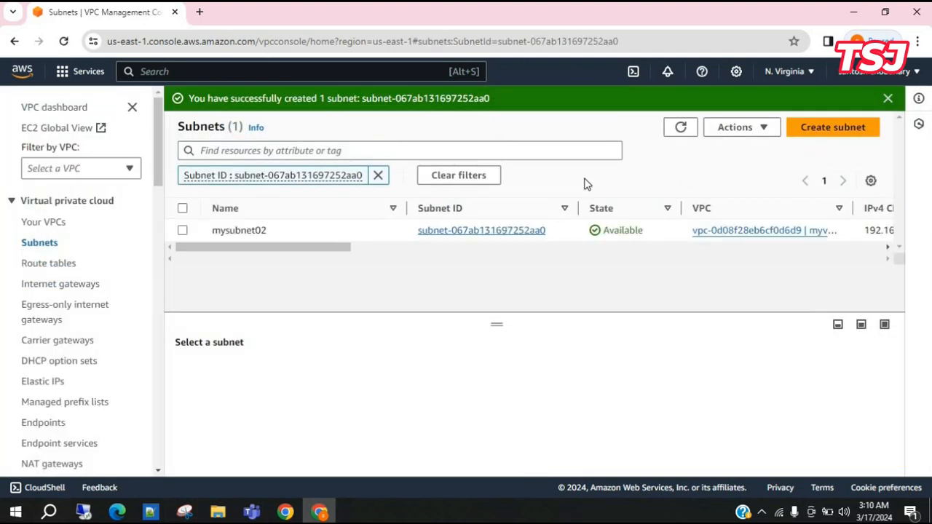
# - Create a new internet gateway with the name tag myigw02
pyautogui.click(65, 286)
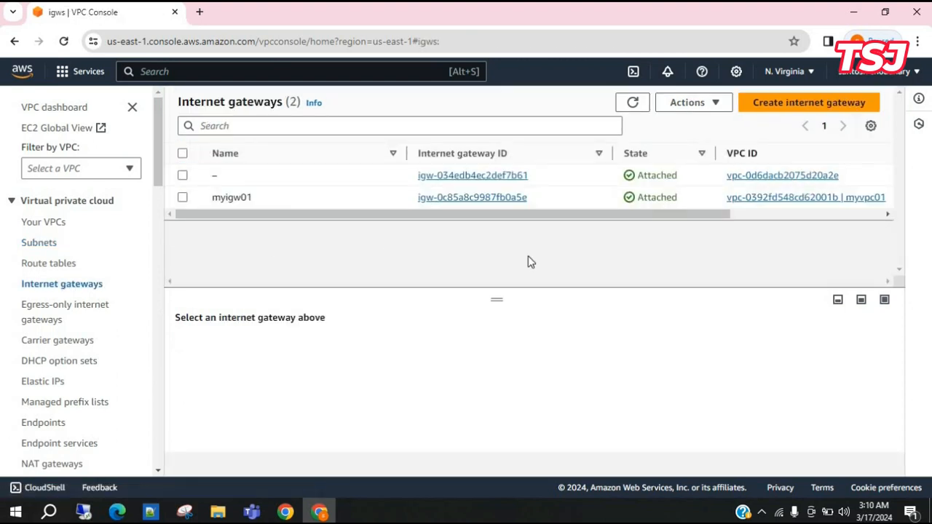
pyautogui.click(833, 102)
pyautogui.click(233, 266)
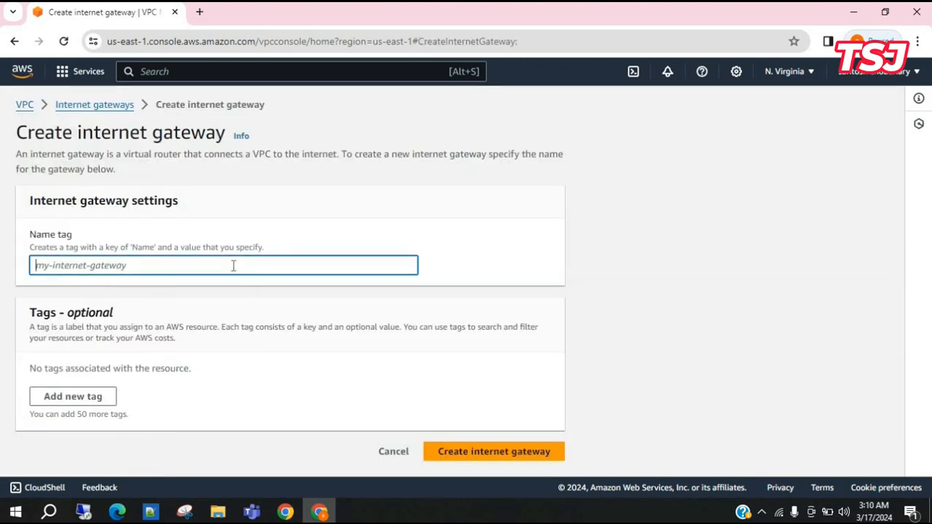
pyautogui.write('myig')
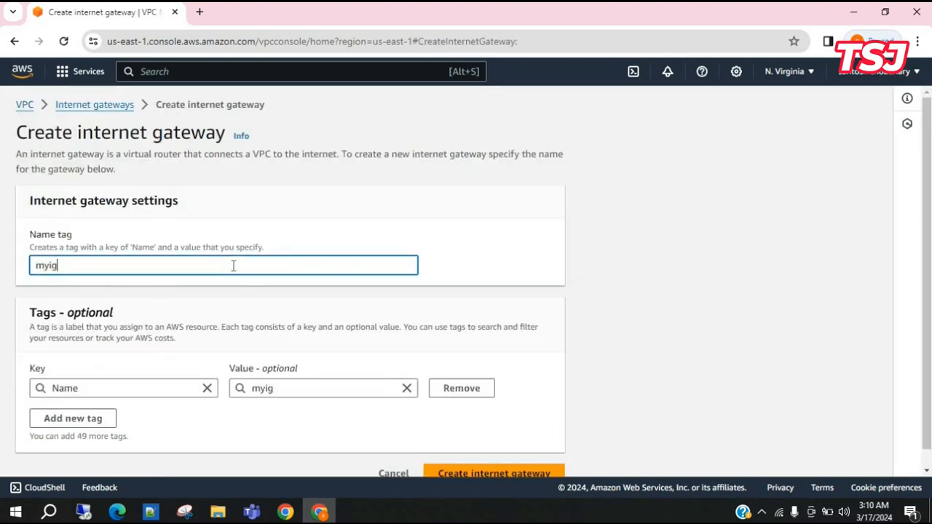
pyautogui.write('w02')
pyautogui.scroll(-1, 517, 425)
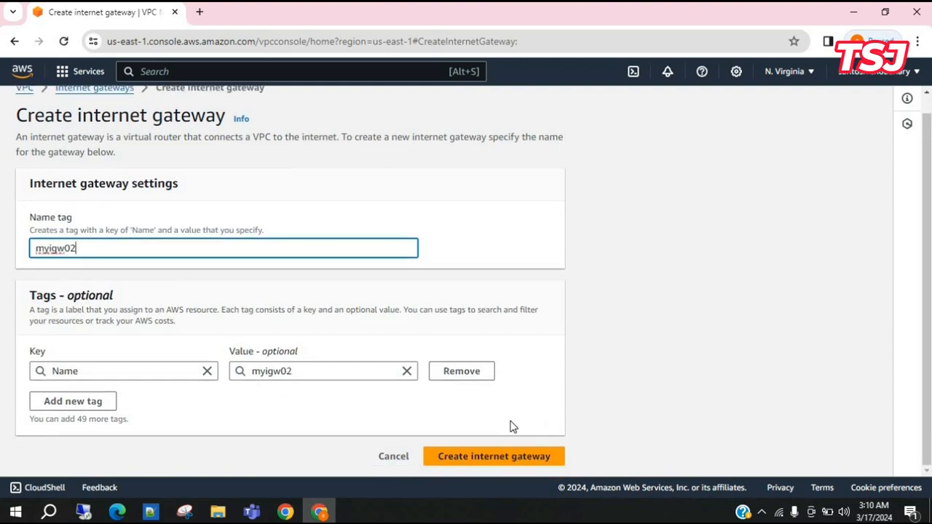
pyautogui.click(503, 456)
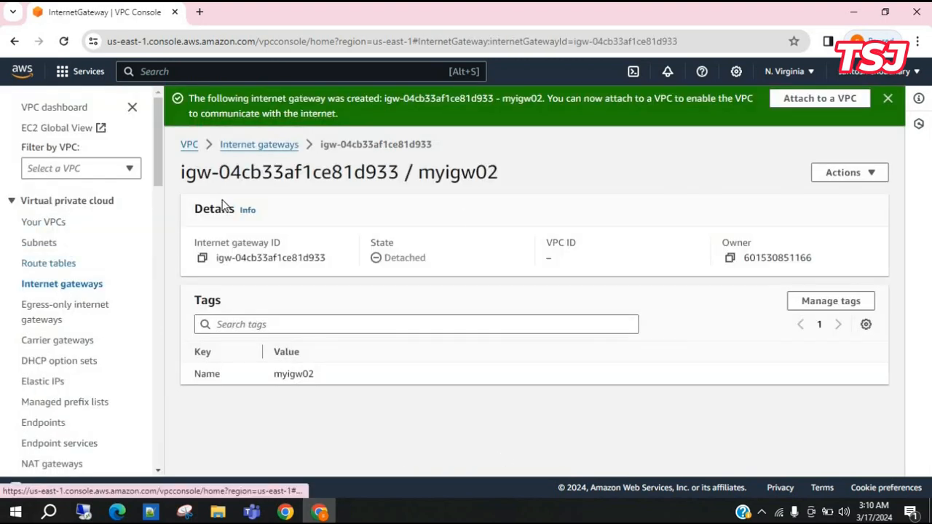
# - Attach the internet gateway myigw02 to the VPC myvpc02
pyautogui.click(827, 104)
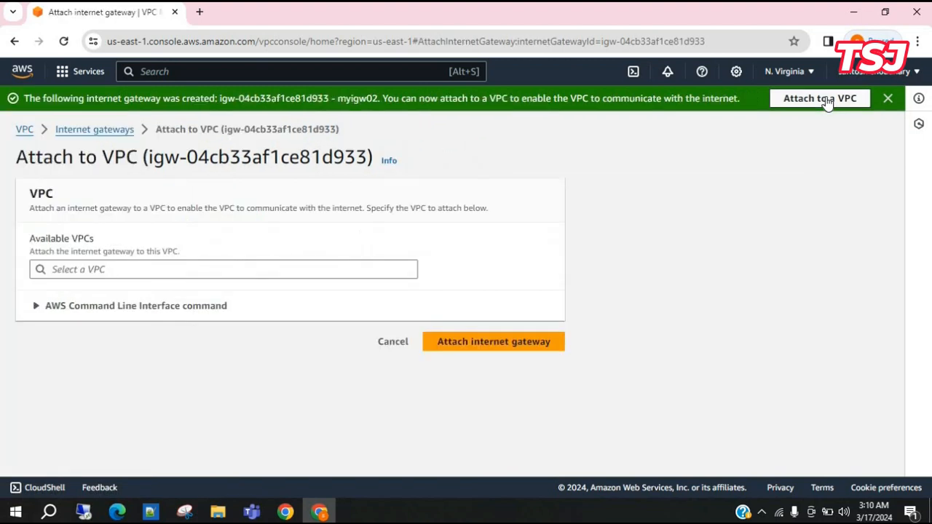
pyautogui.click(341, 277)
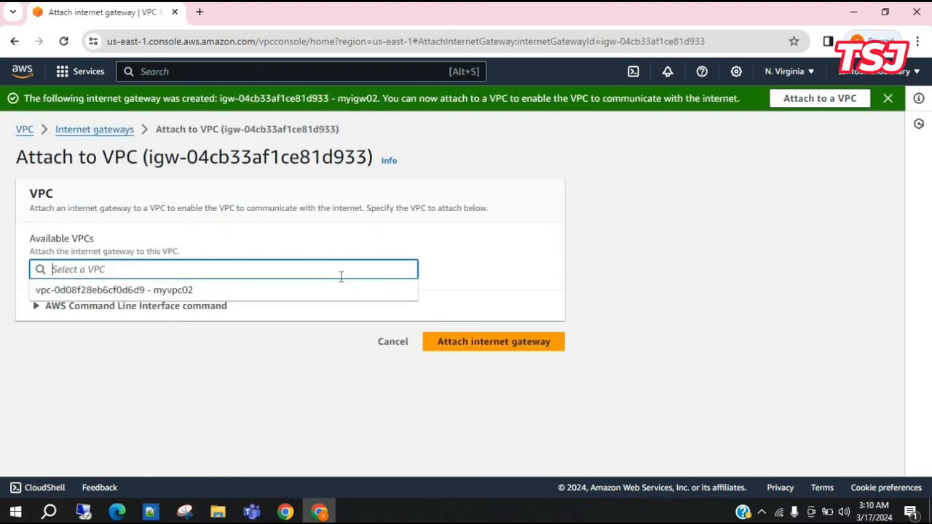
pyautogui.click(201, 290)
pyautogui.click(499, 346)
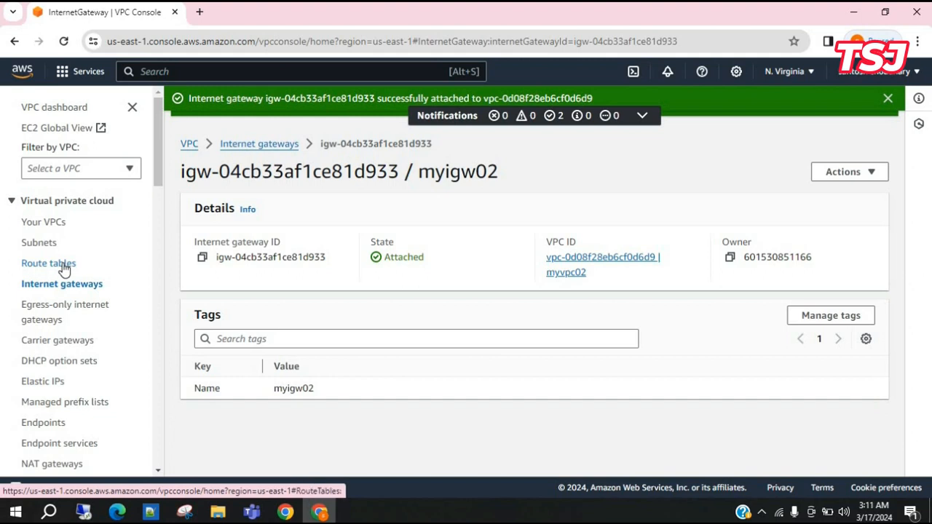
# - Create a route table named route02 in the VPC myvpc02
pyautogui.click(64, 268)
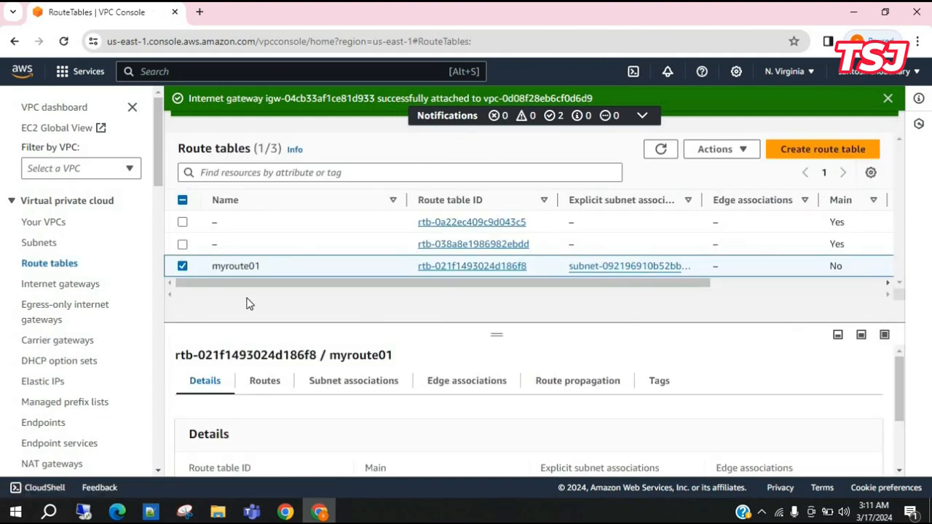
pyautogui.click(837, 148)
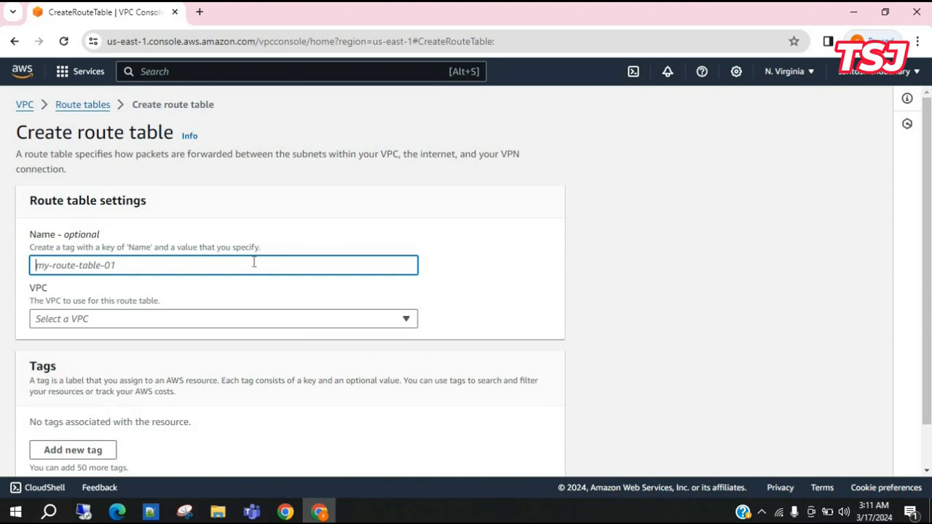
pyautogui.write('route')
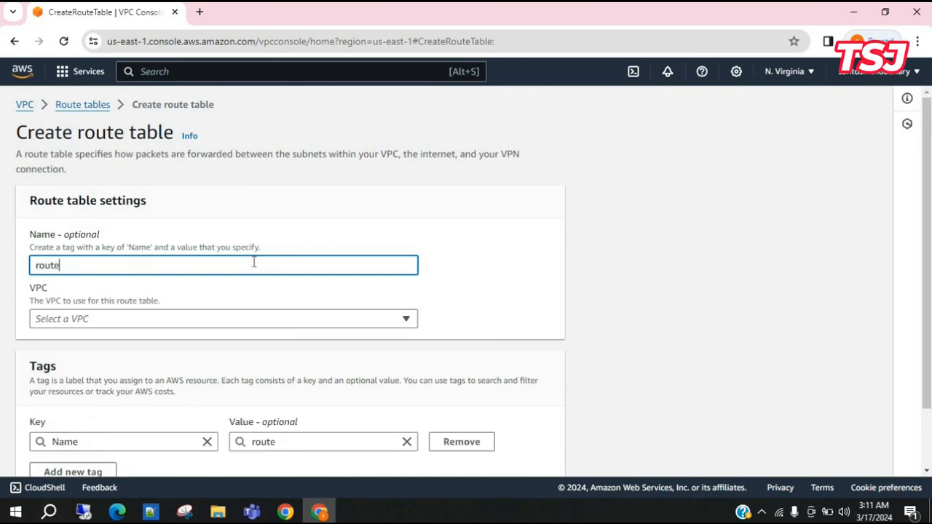
pyautogui.write('02')
pyautogui.click(270, 321)
pyautogui.click(227, 364)
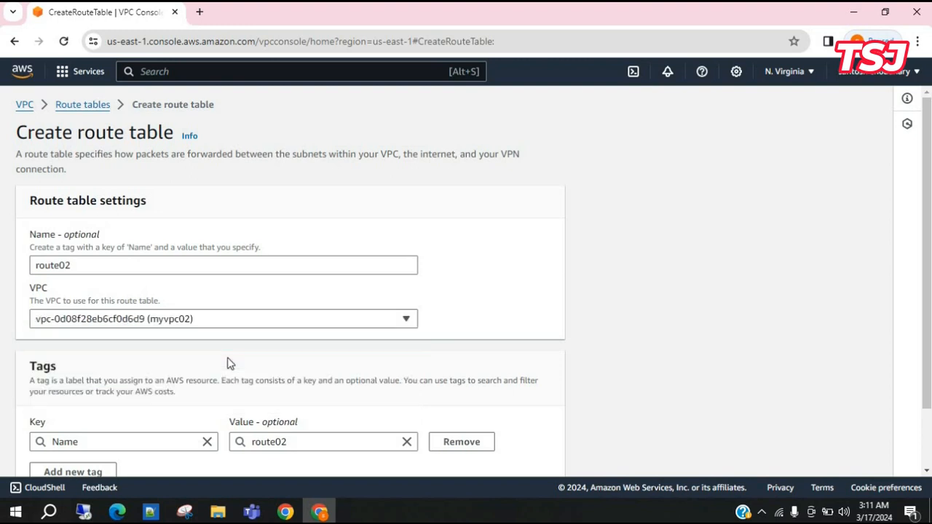
pyautogui.scroll(-1, 514, 328)
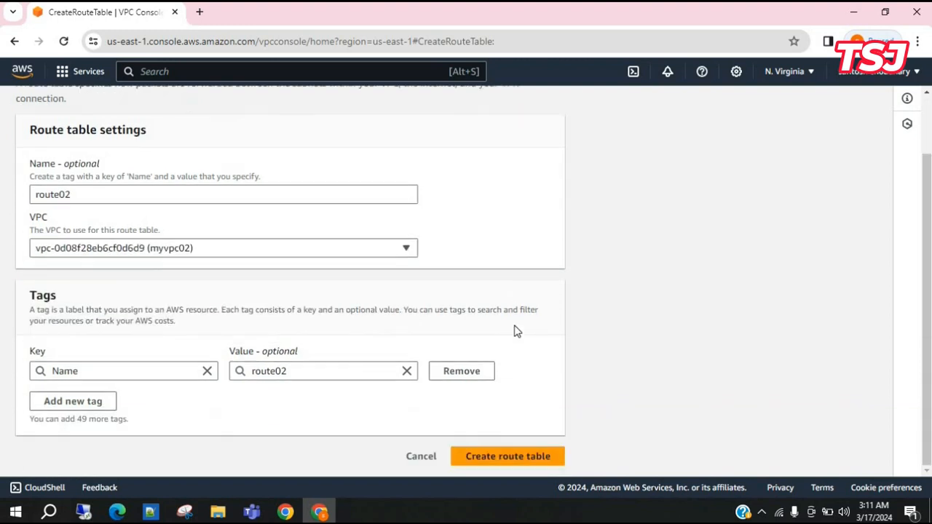
pyautogui.click(514, 458)
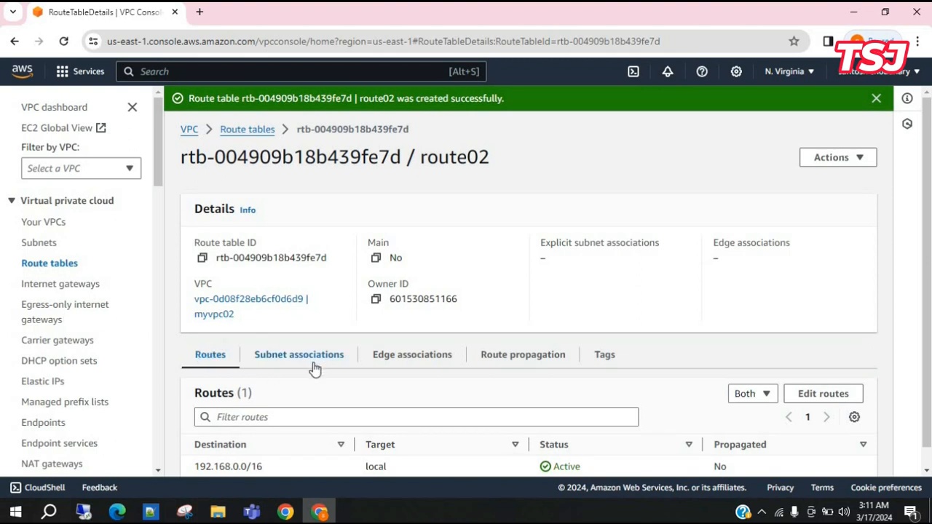
# - Look over the new route table's details, return to the route table list and view the routes of myroute01
pyautogui.scroll(-1, 314, 369)
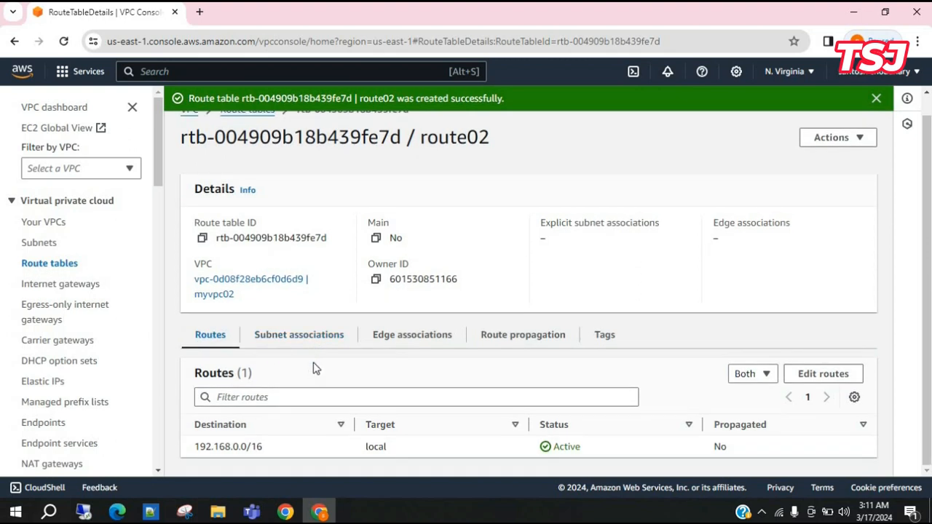
pyautogui.scroll(1, 315, 370)
pyautogui.click(240, 131)
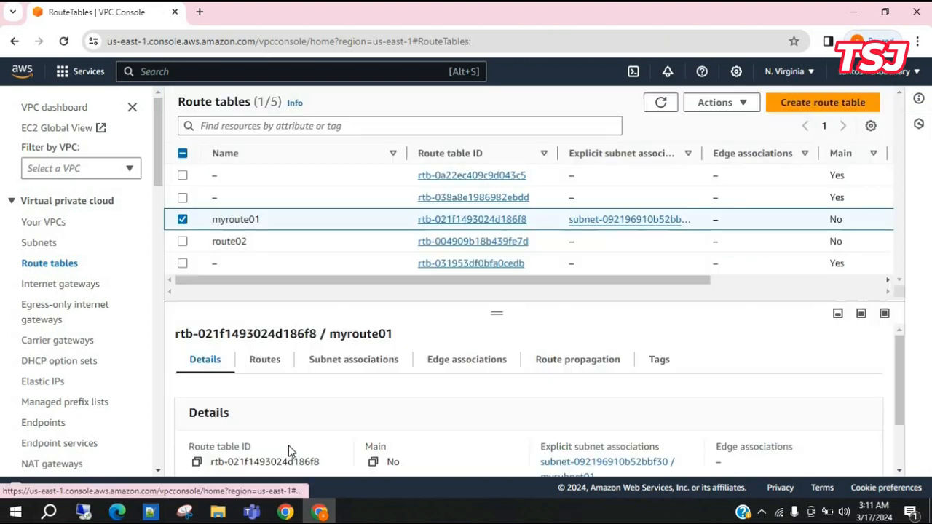
pyautogui.click(265, 360)
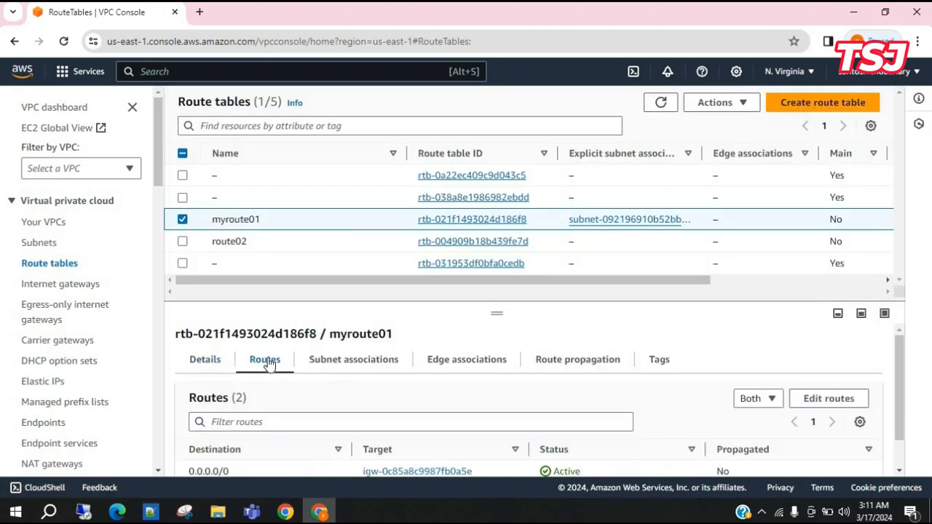
# - Select only the route table route02 and rename it myroute02
pyautogui.click(182, 220)
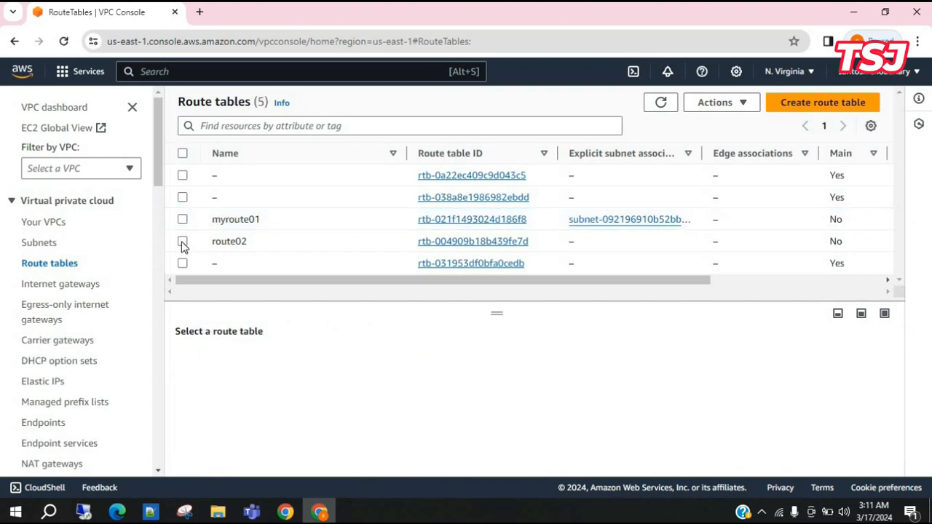
pyautogui.click(182, 243)
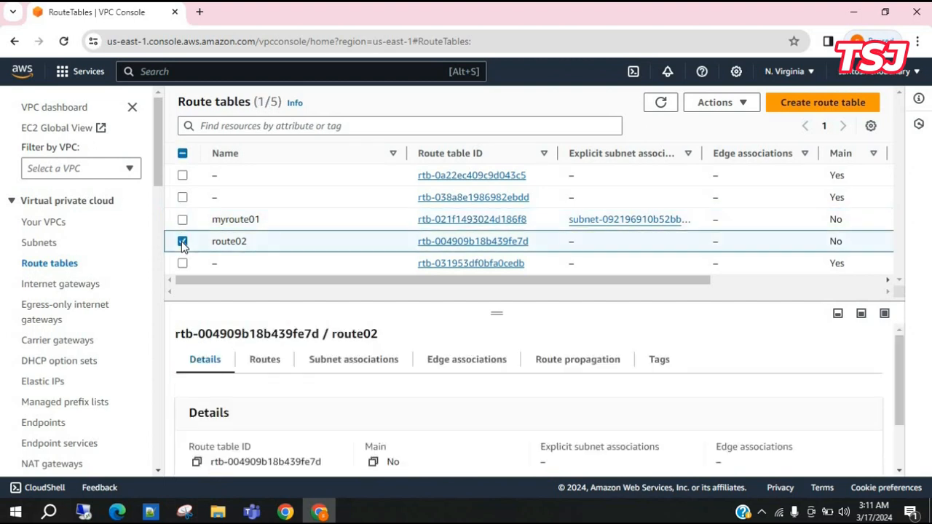
pyautogui.click(255, 242)
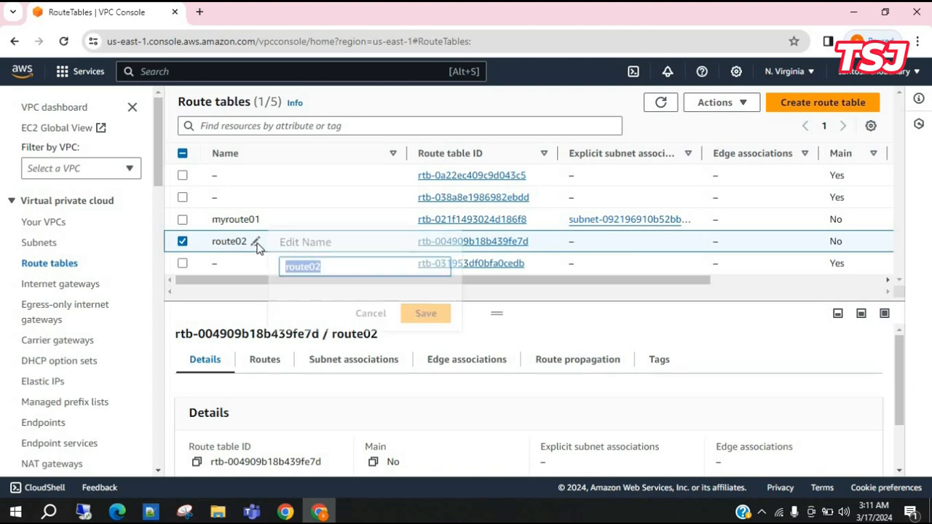
pyautogui.click(286, 267)
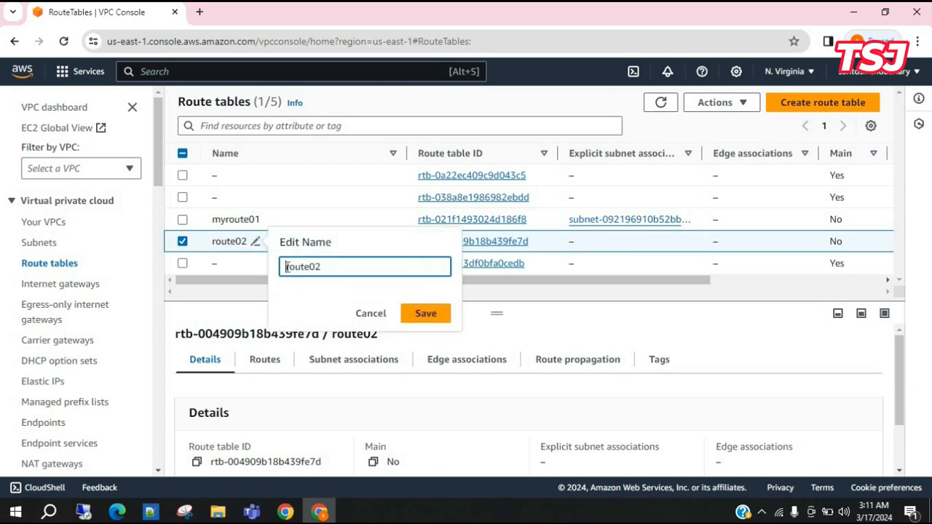
pyautogui.write('my')
pyautogui.click(429, 315)
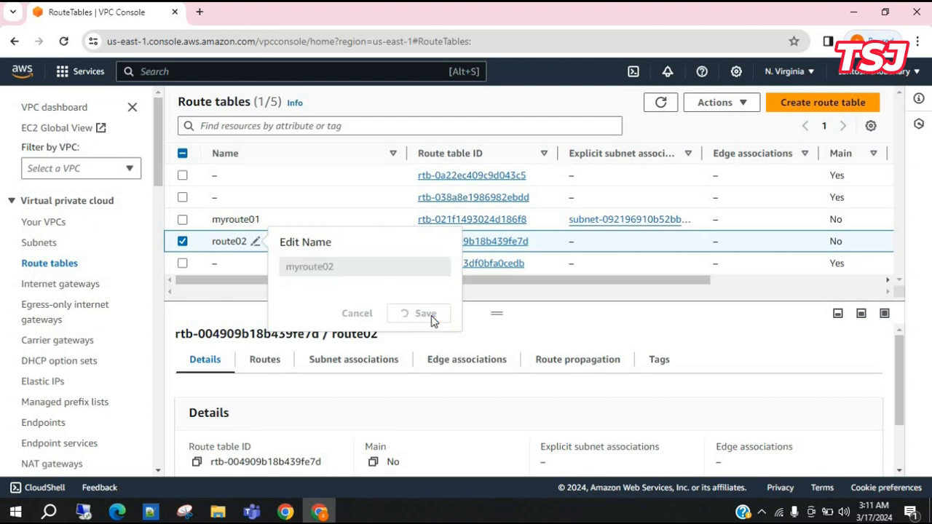
# - Add a route to myroute02 with destination 0.0.0.0/0 and the internet gateway myigw02 as target, and save it
pyautogui.click(266, 367)
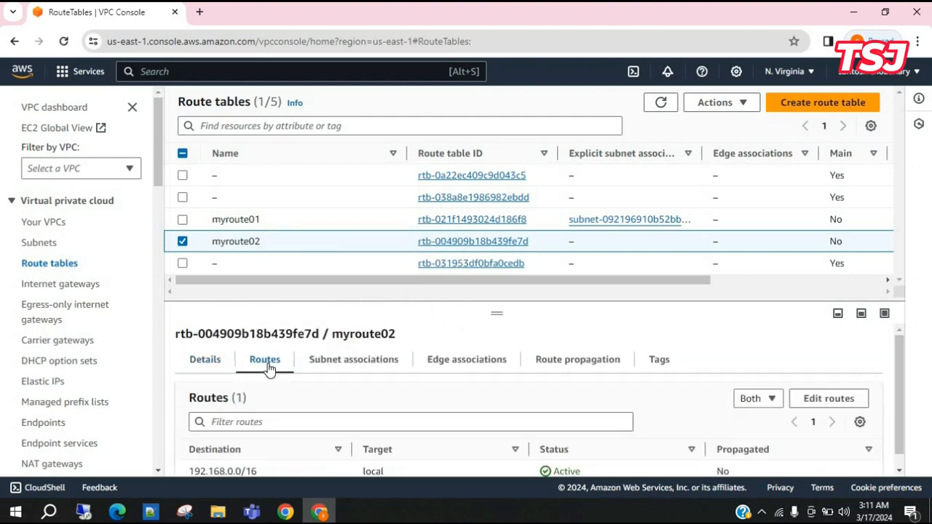
pyautogui.scroll(-1, 381, 412)
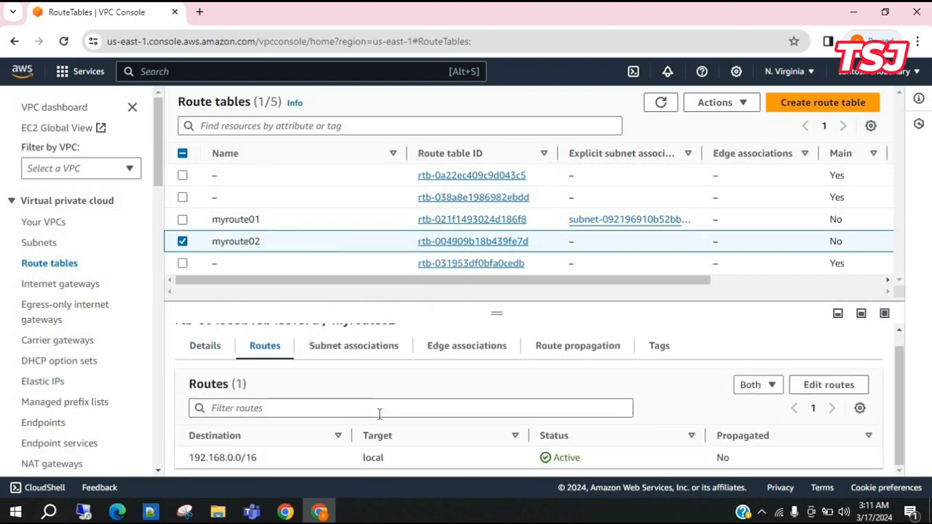
pyautogui.click(827, 385)
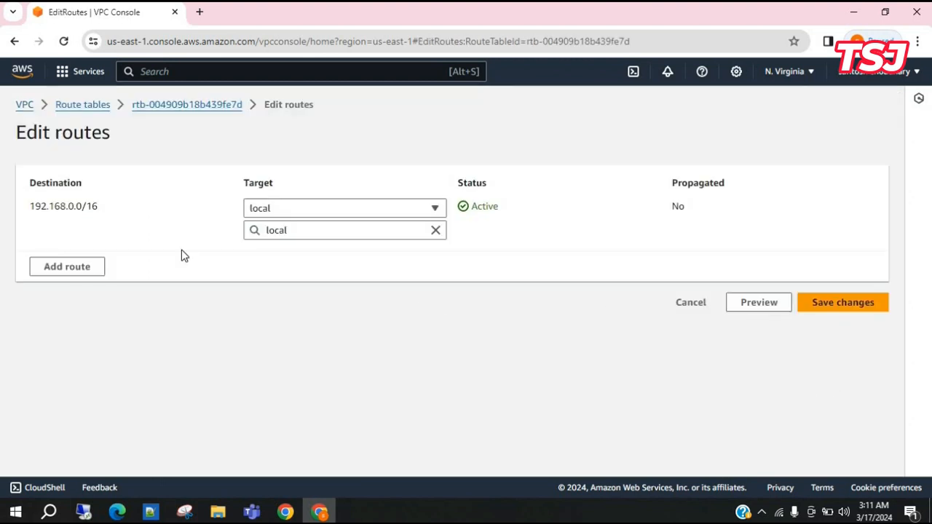
pyautogui.click(78, 268)
pyautogui.click(77, 260)
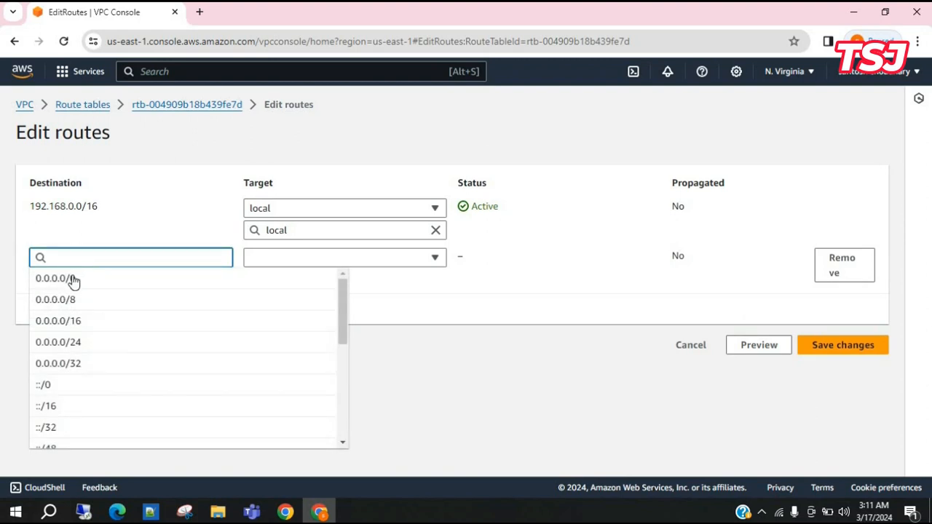
pyautogui.click(71, 276)
pyautogui.click(373, 265)
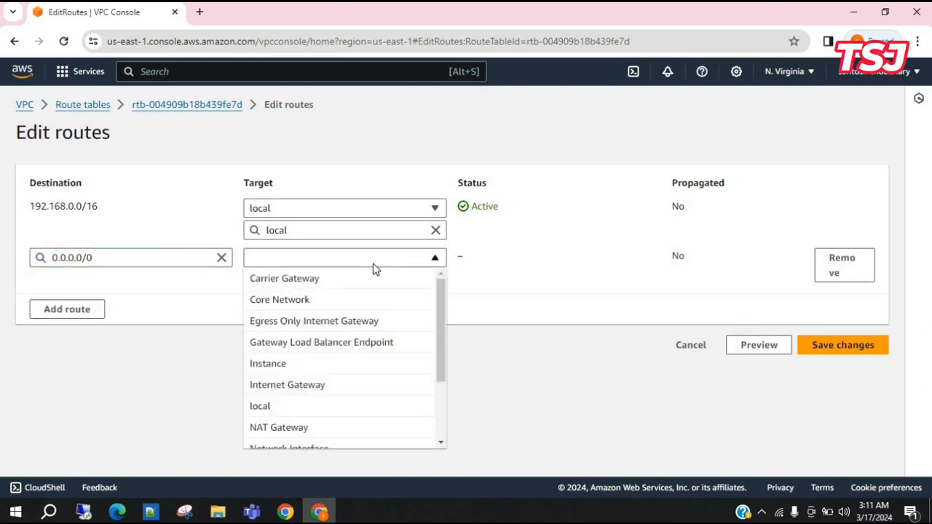
pyautogui.click(299, 386)
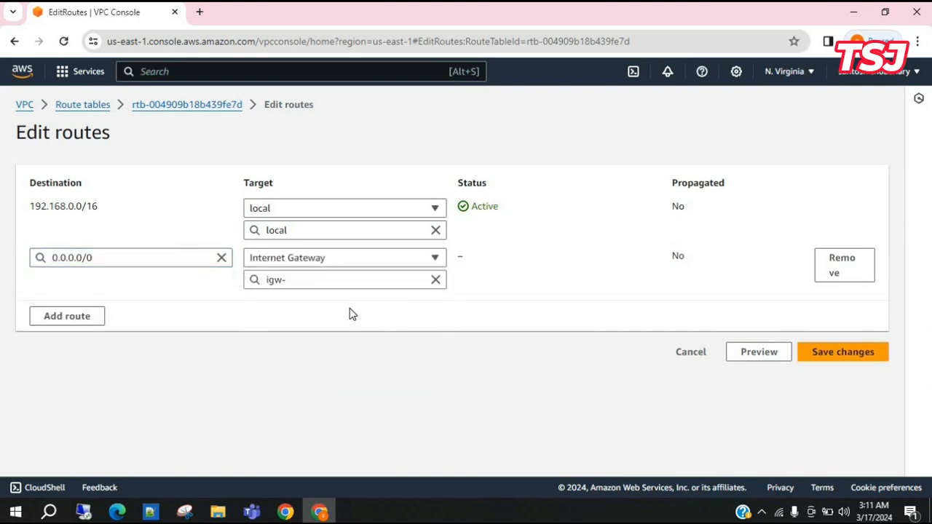
pyautogui.click(373, 286)
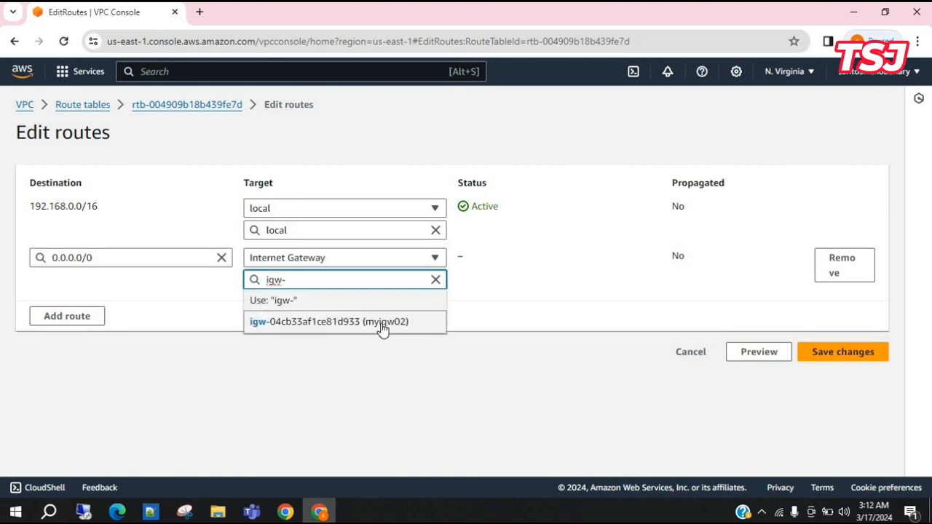
pyautogui.click(425, 323)
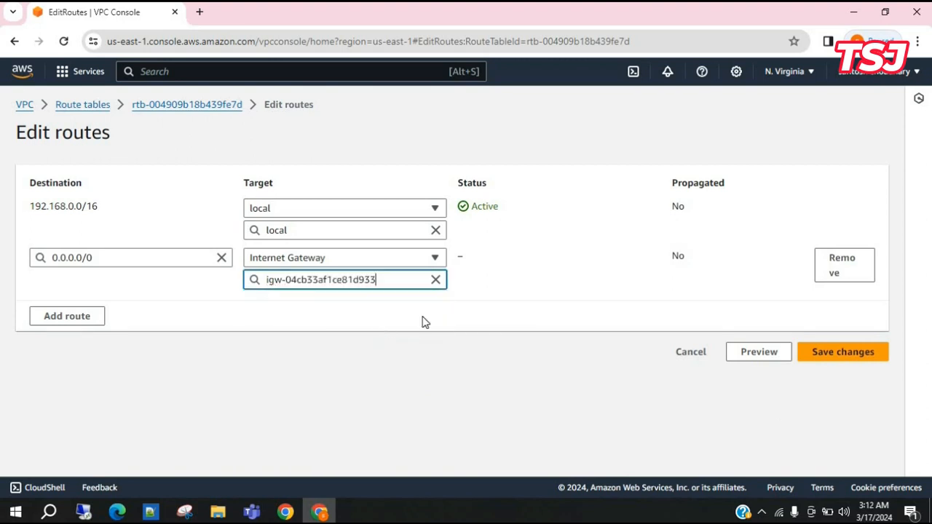
pyautogui.click(865, 362)
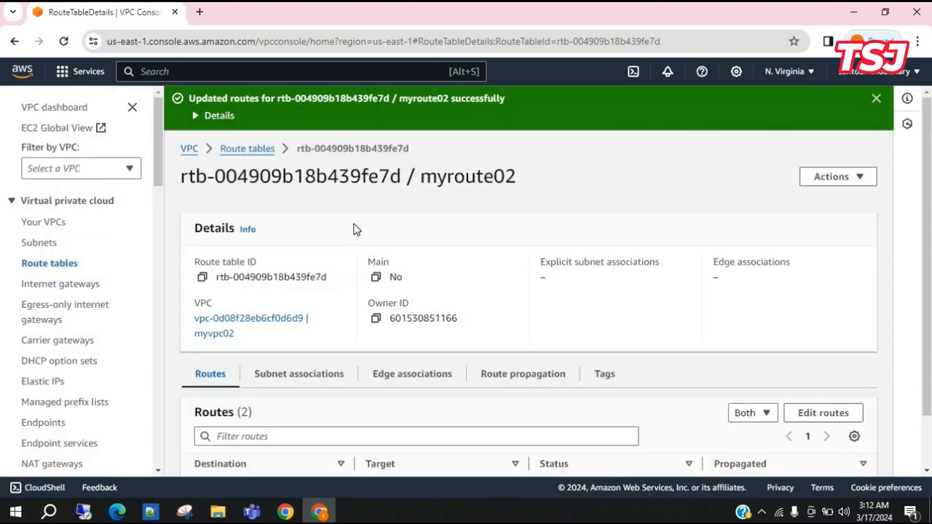
# - Associate the subnet mysubnet02 explicitly with the route table myroute02 and save the association
pyautogui.click(311, 378)
pyautogui.scroll(-3, 311, 378)
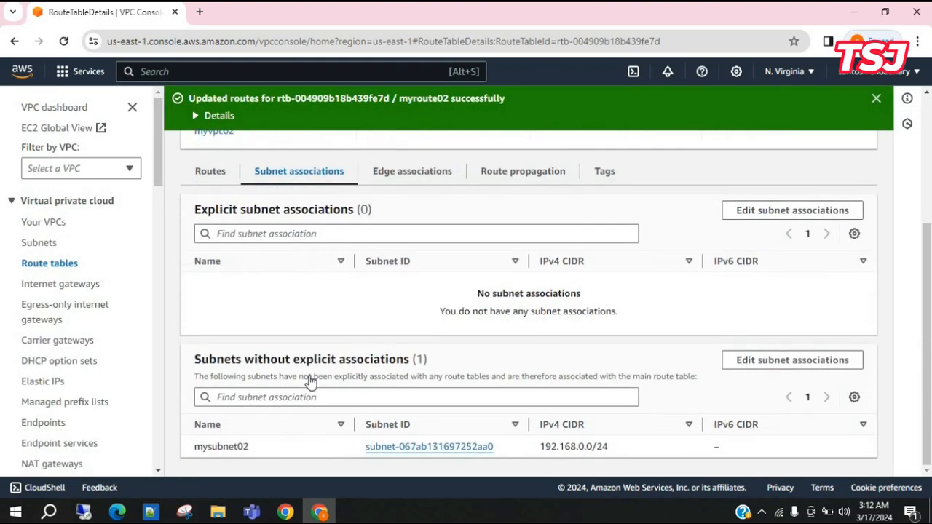
pyautogui.click(779, 369)
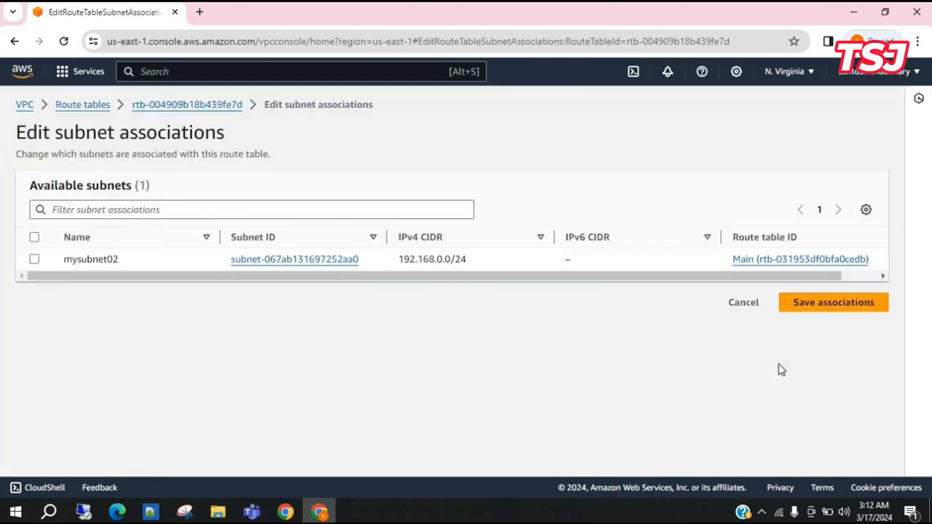
pyautogui.click(35, 260)
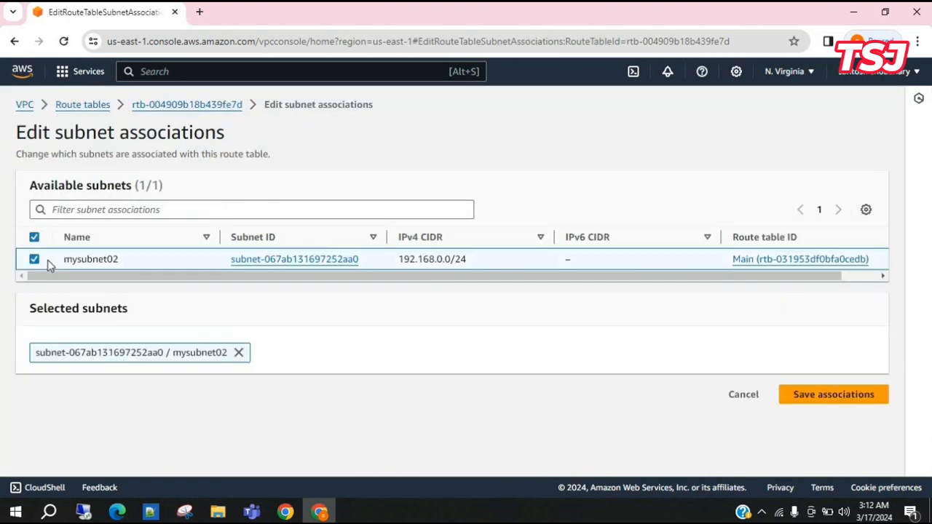
pyautogui.click(835, 397)
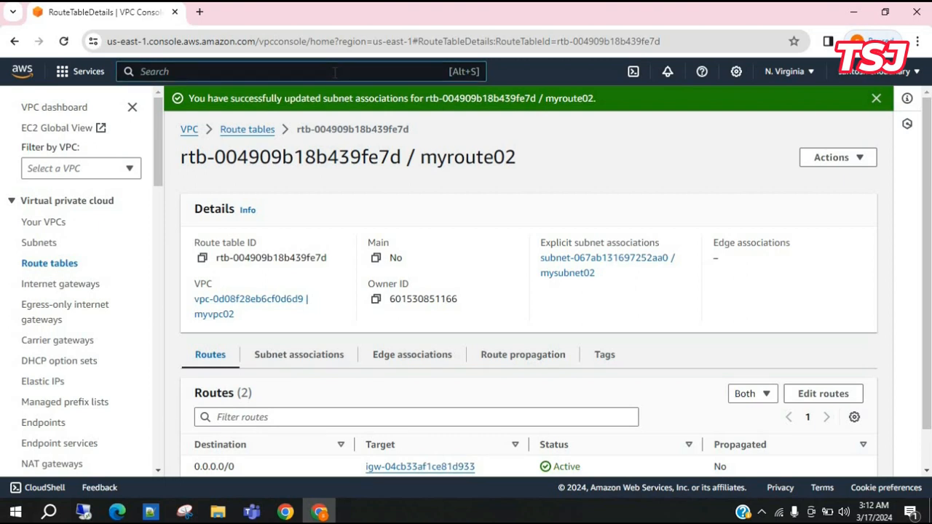
# - Go to the EC2 instances and start launching a new instance named myserver01
pyautogui.write('ec2')
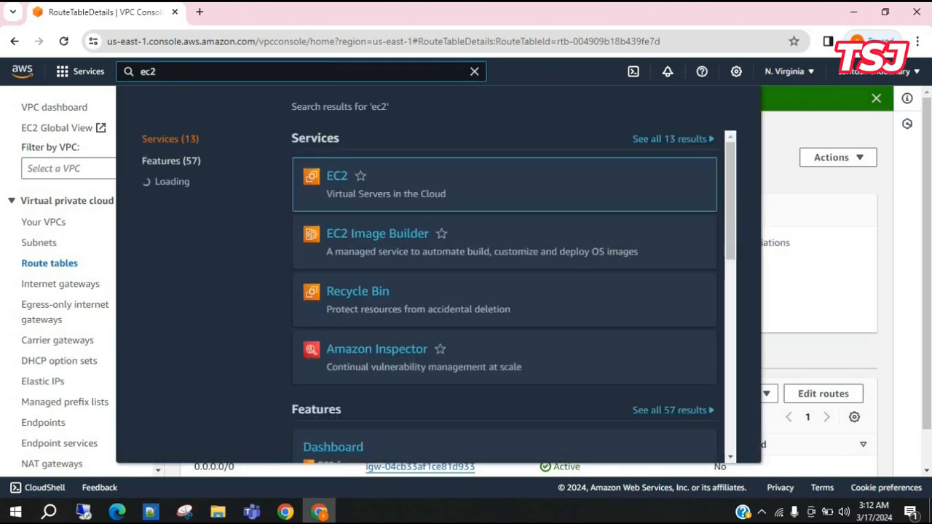
pyautogui.click(337, 179)
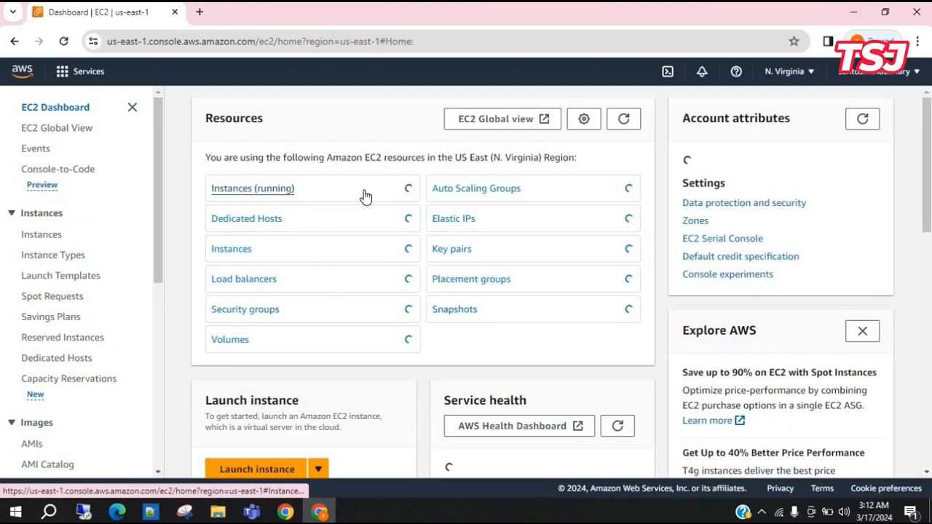
pyautogui.click(44, 235)
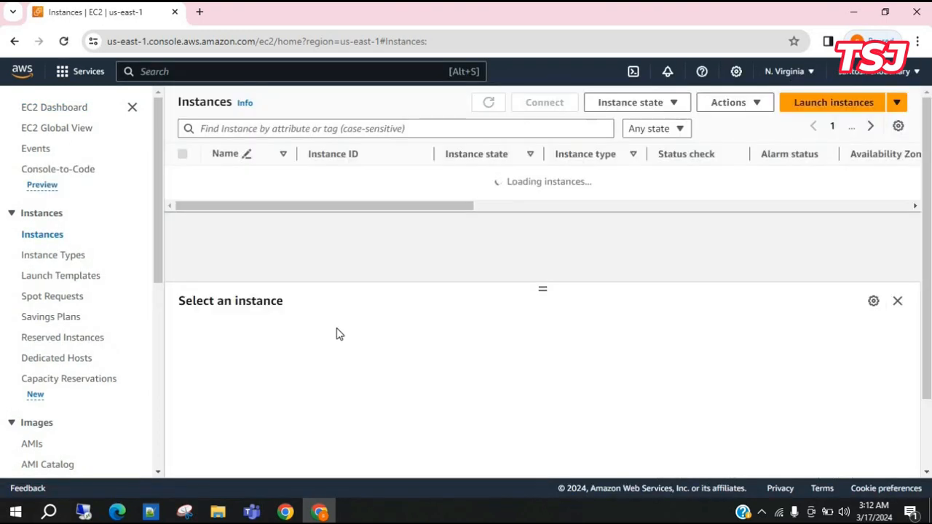
pyautogui.click(835, 108)
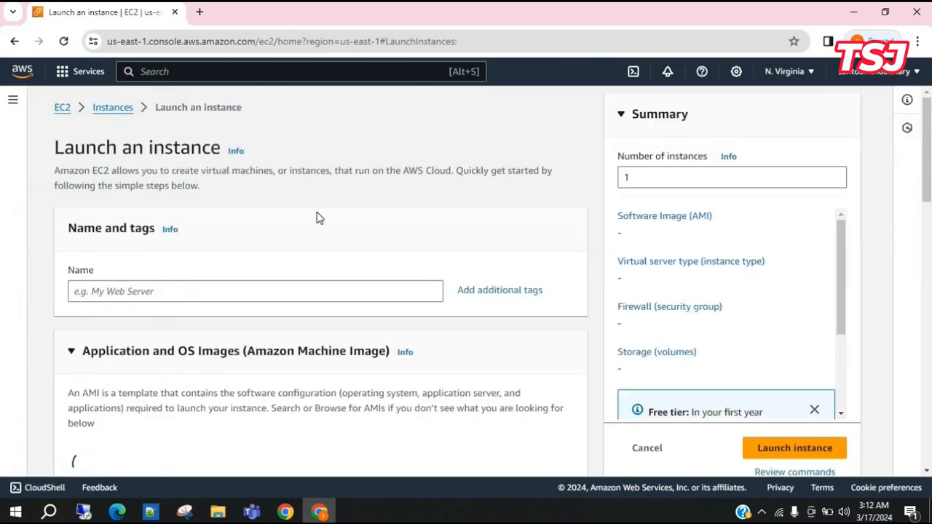
pyautogui.click(332, 290)
pyautogui.write('myserver01')
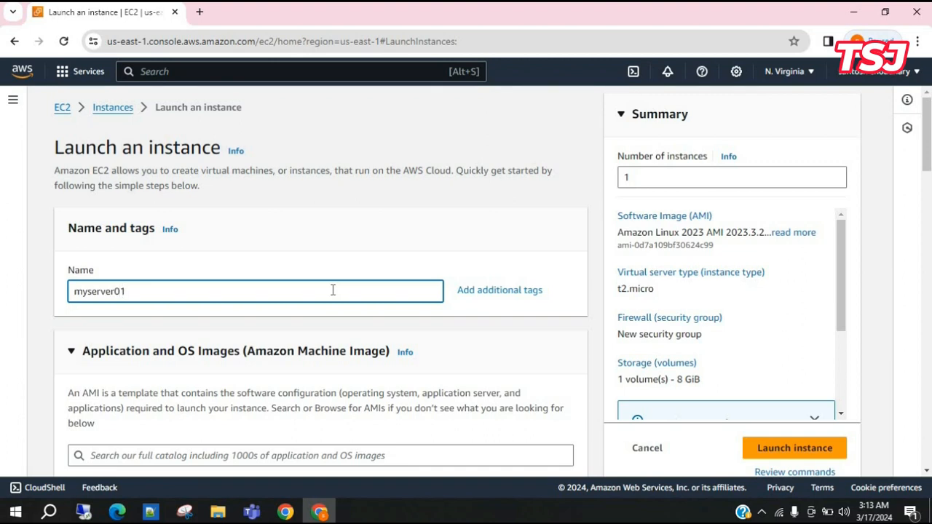
# - Choose the Microsoft Windows Server 2022 Base image from the AMI catalog for the instance
pyautogui.scroll(-3, 371, 386)
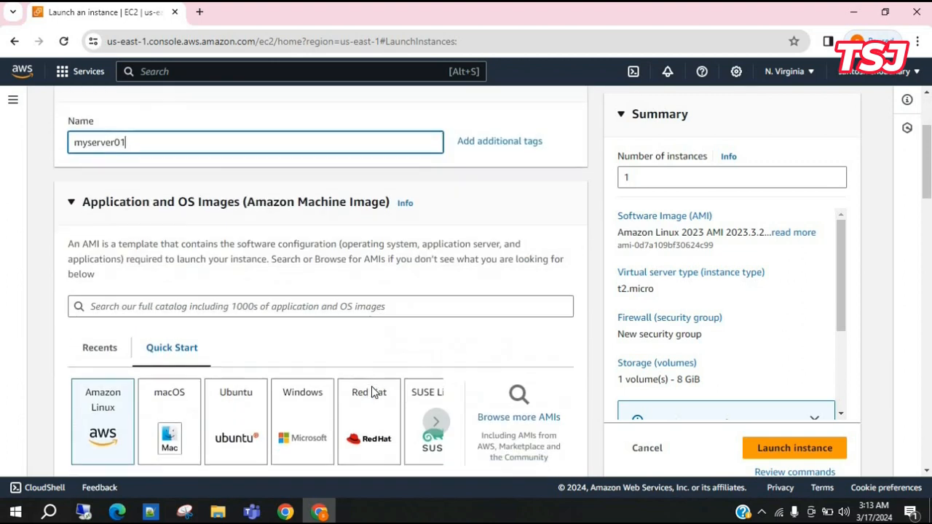
pyautogui.click(291, 387)
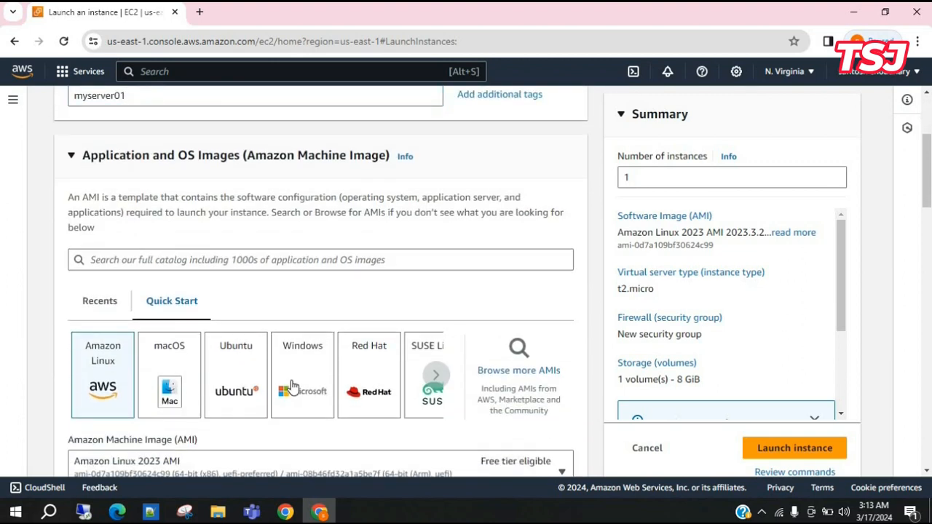
pyautogui.click(292, 388)
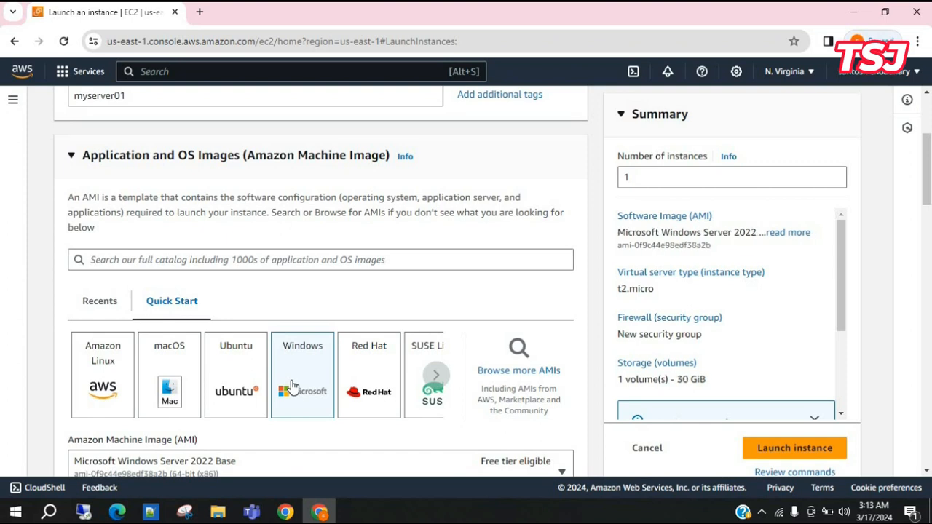
pyautogui.click(525, 371)
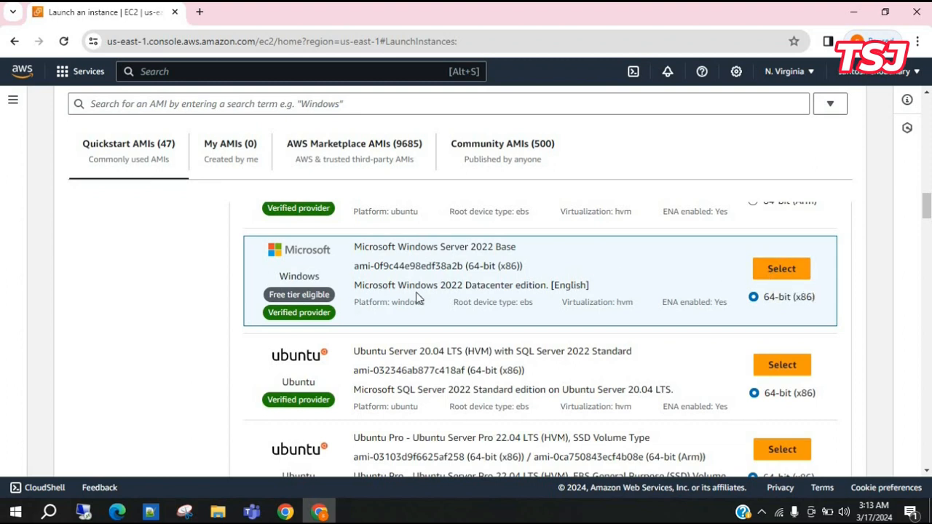
pyautogui.click(782, 270)
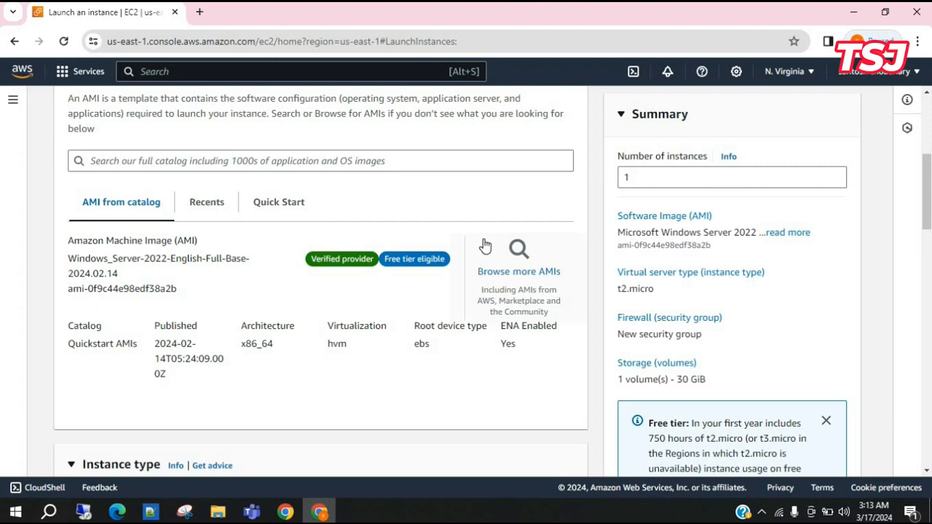
# - Create an RSA key pair named serverkey in .pem format for the instance login
pyautogui.scroll(-5, 485, 246)
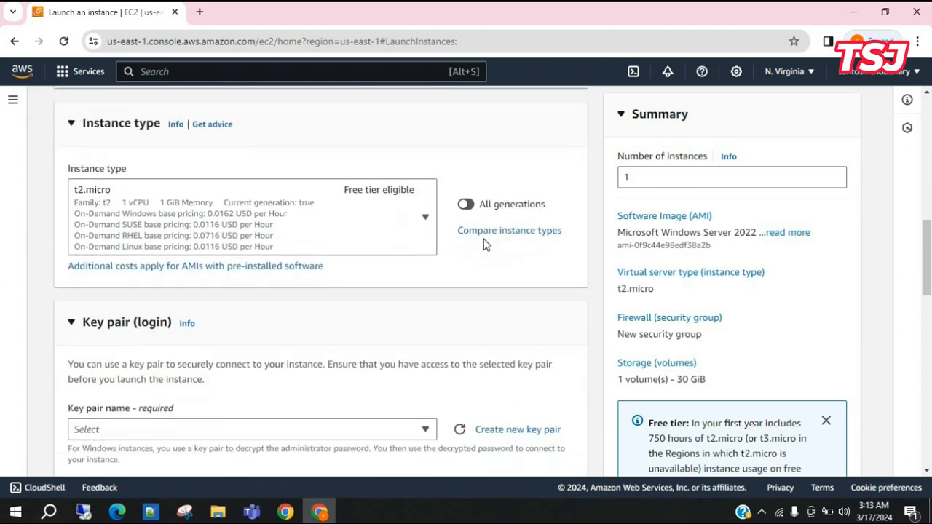
pyautogui.scroll(-3, 485, 246)
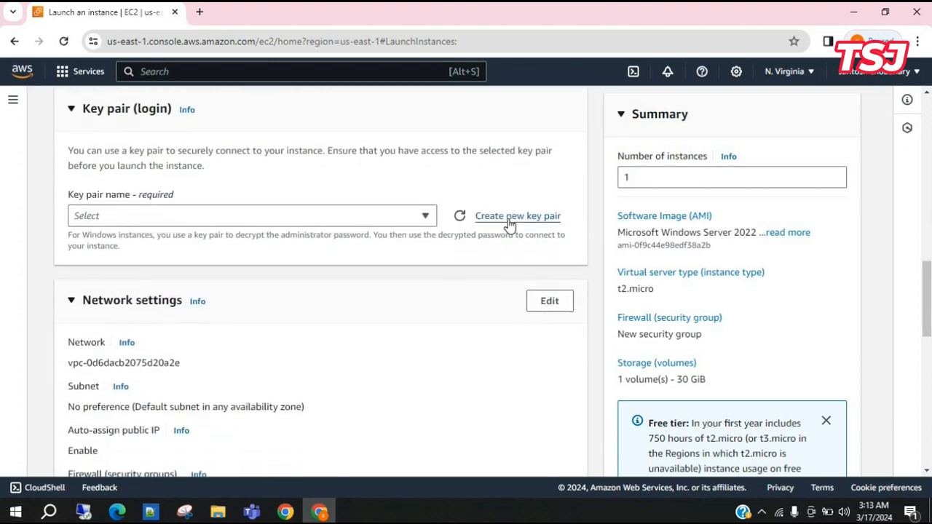
pyautogui.click(513, 216)
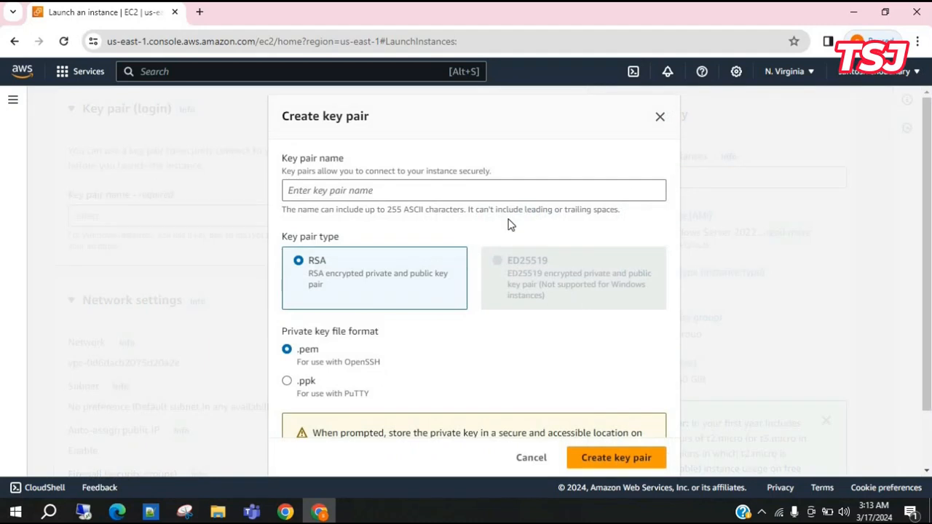
pyautogui.click(463, 190)
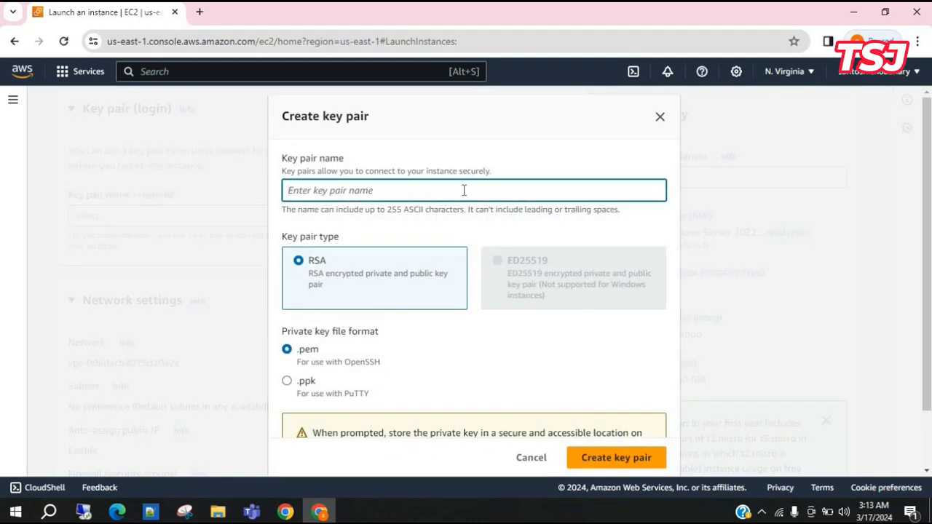
pyautogui.write('serverkey')
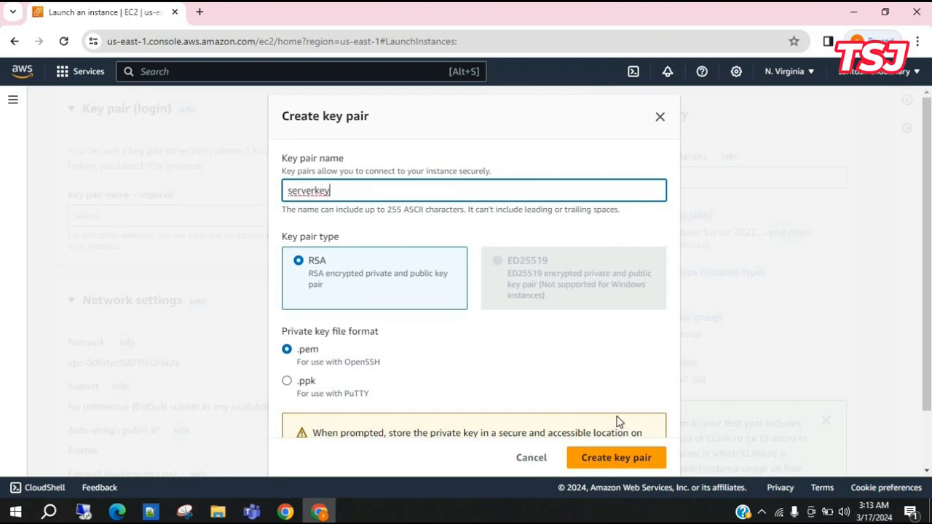
pyautogui.scroll(-1, 607, 400)
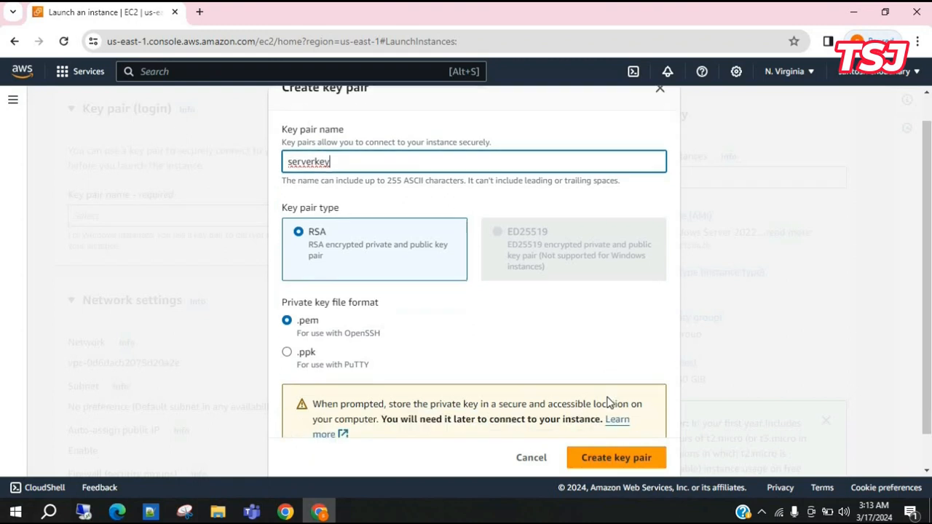
pyautogui.click(617, 450)
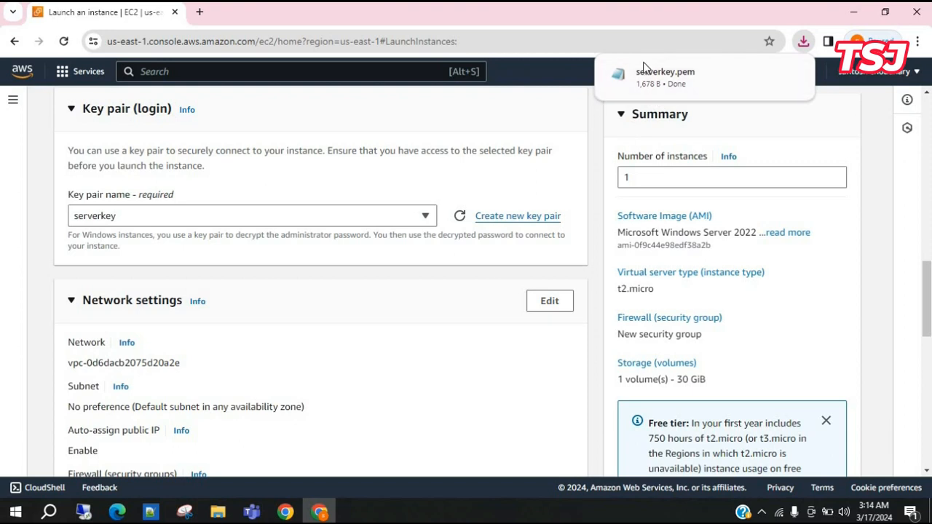
# - Edit the instance's network settings to use the VPC myvpc01 with subnet mysubnet01 and enable auto-assigning a public IP
pyautogui.scroll(-3, 355, 342)
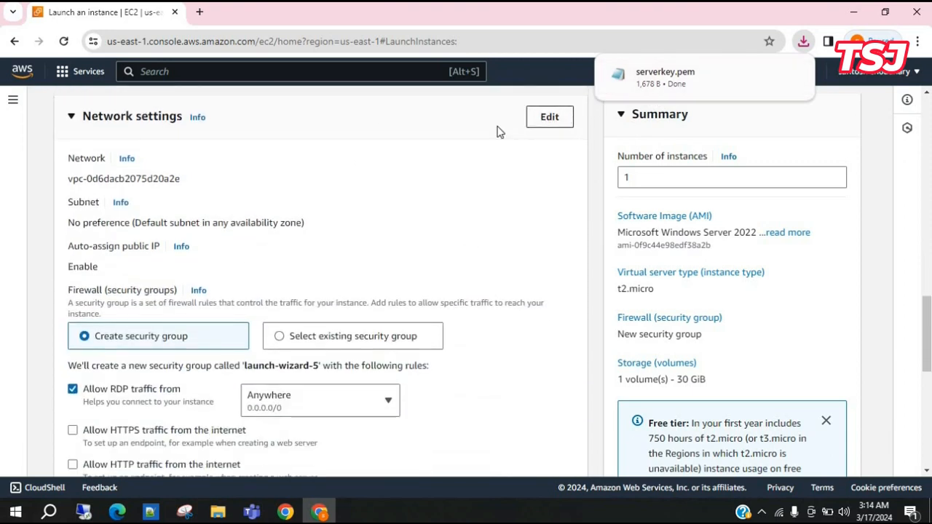
pyautogui.click(555, 120)
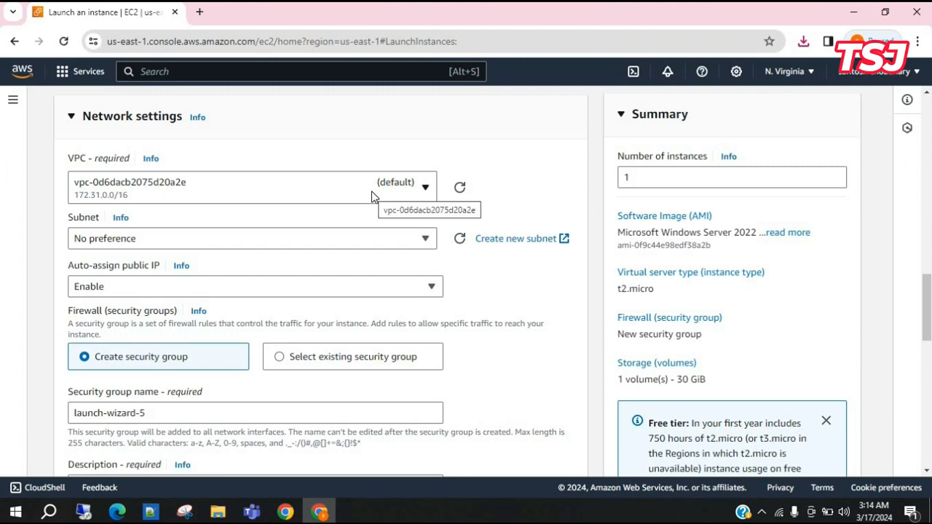
pyautogui.click(393, 193)
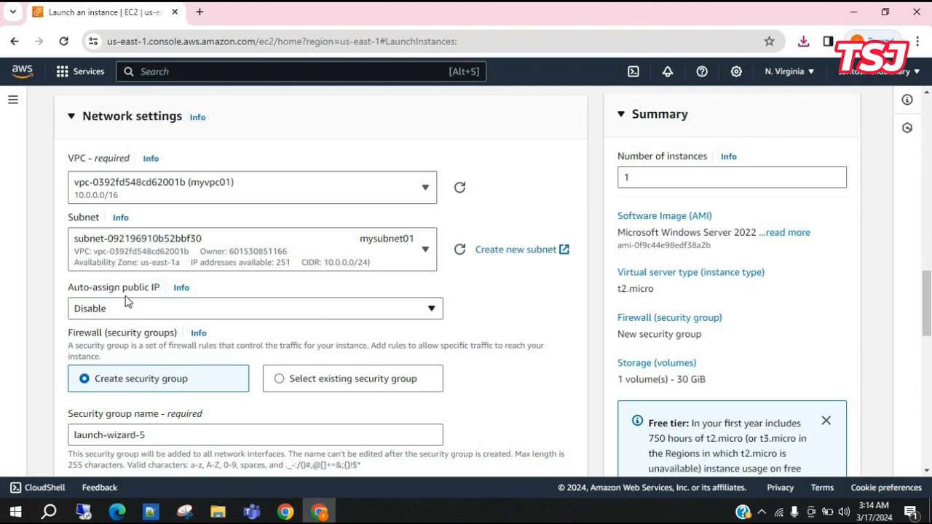
pyautogui.click(242, 311)
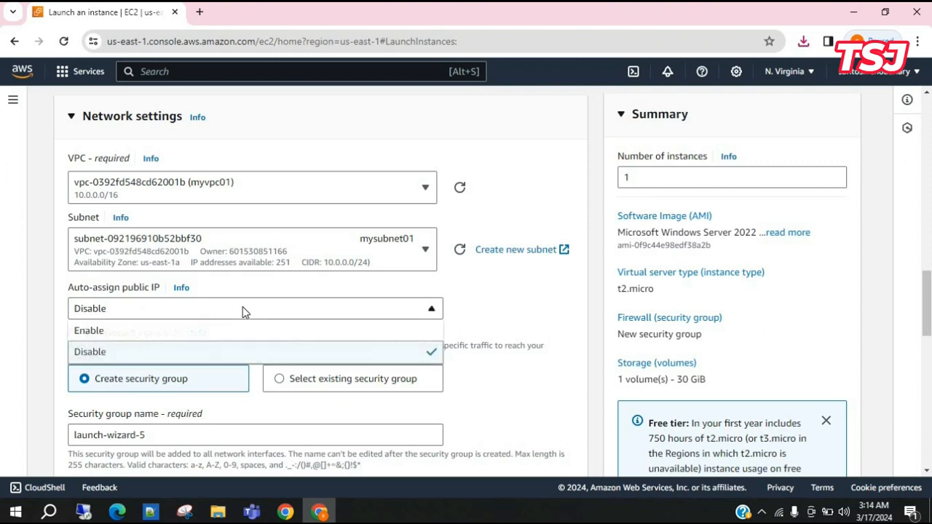
pyautogui.click(201, 332)
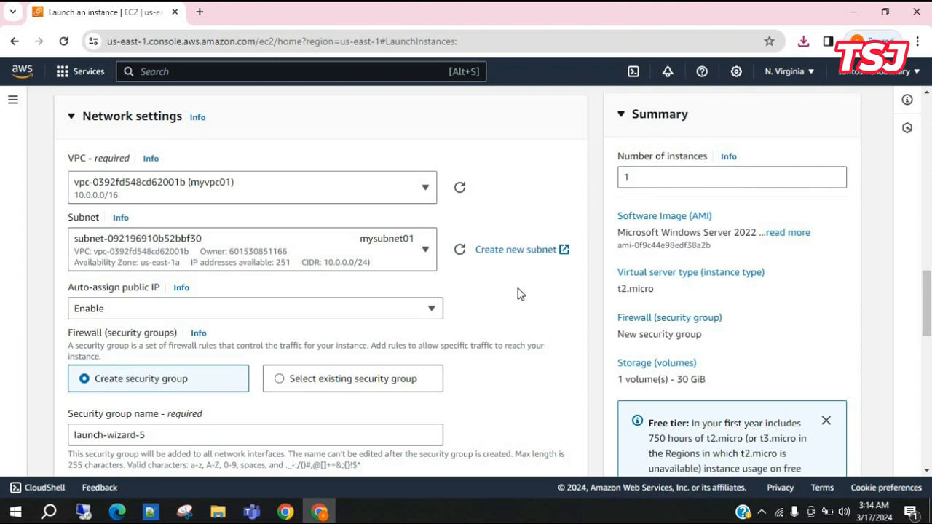
# - Add a second inbound security group rule allowing All ICMP - IPv4 traffic from Anywhere, alongside the existing RDP rule
pyautogui.scroll(-2, 516, 331)
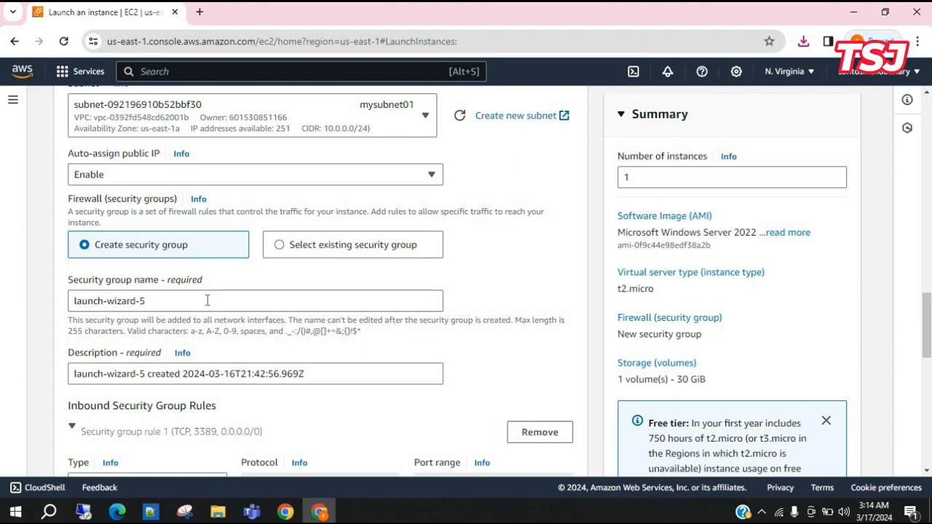
pyautogui.scroll(-2, 207, 297)
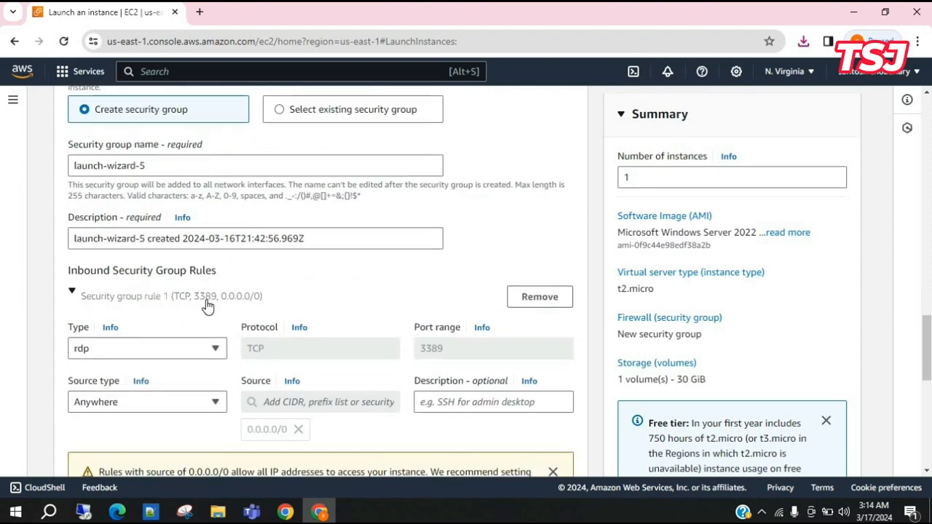
pyautogui.scroll(-2, 208, 305)
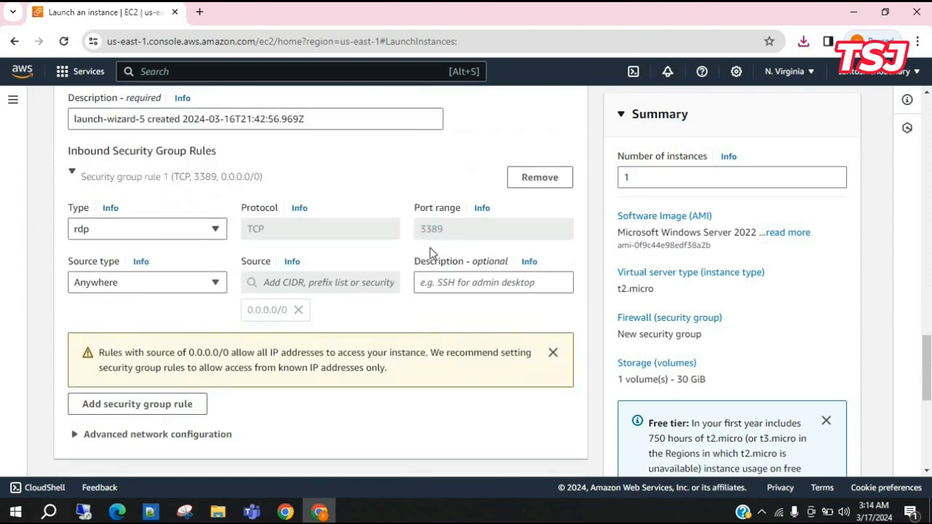
pyautogui.click(154, 409)
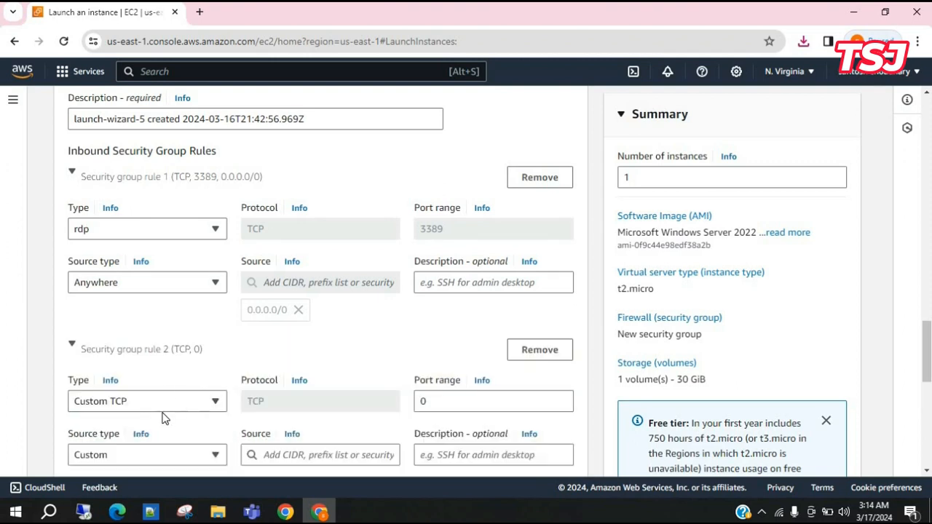
pyautogui.click(188, 405)
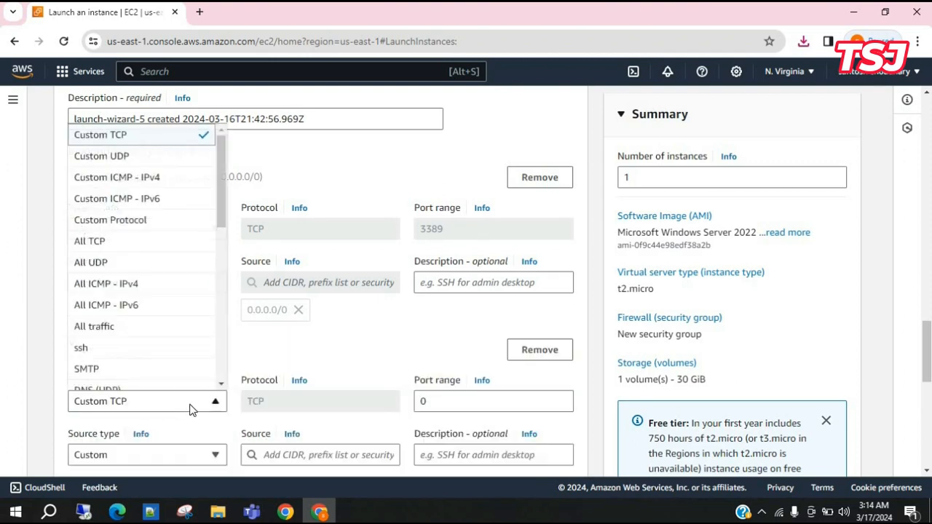
pyautogui.click(149, 285)
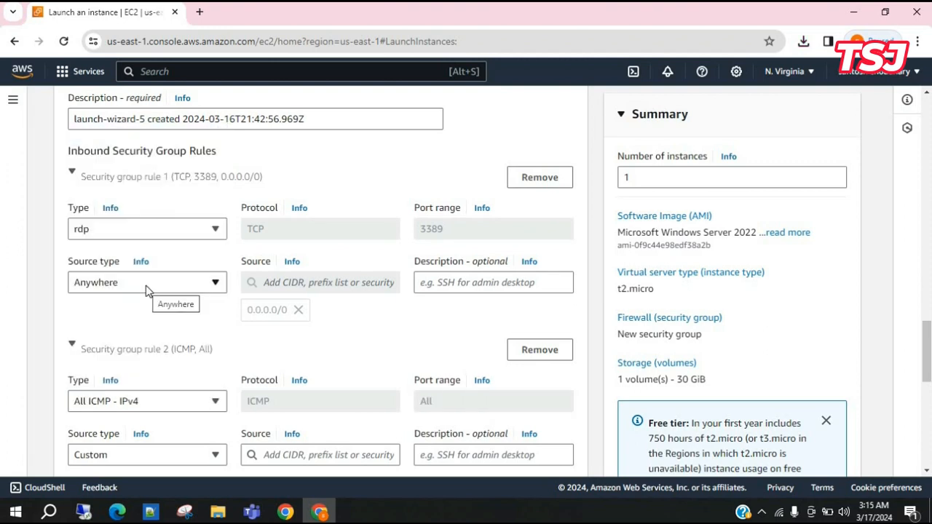
pyautogui.scroll(-2, 304, 402)
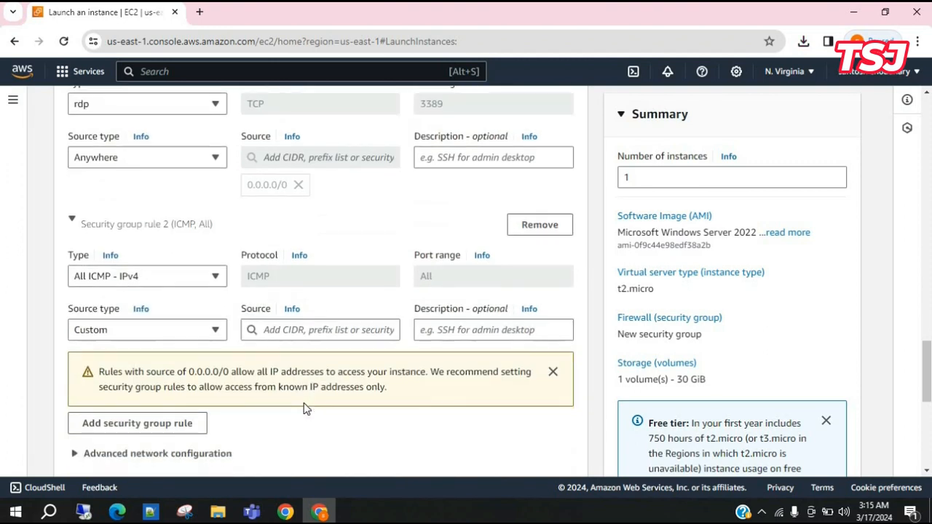
pyautogui.click(218, 332)
pyautogui.click(184, 352)
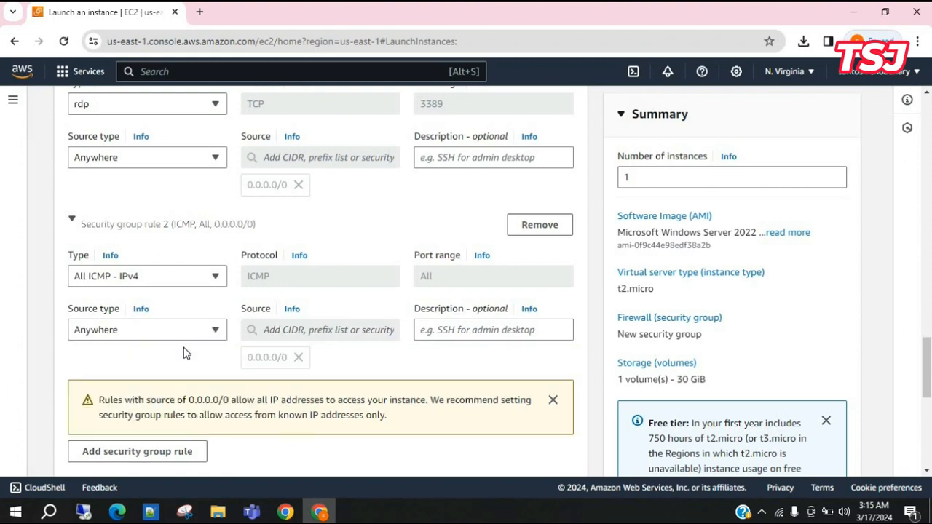
pyautogui.scroll(1, 327, 337)
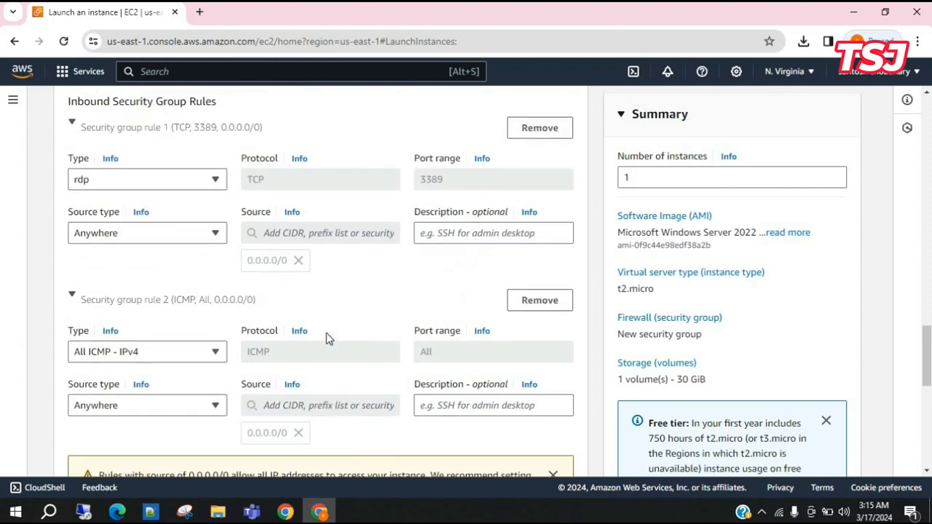
# - Launch the configured instance and refresh the EC2 instances list to show it
pyautogui.scroll(-4, 327, 337)
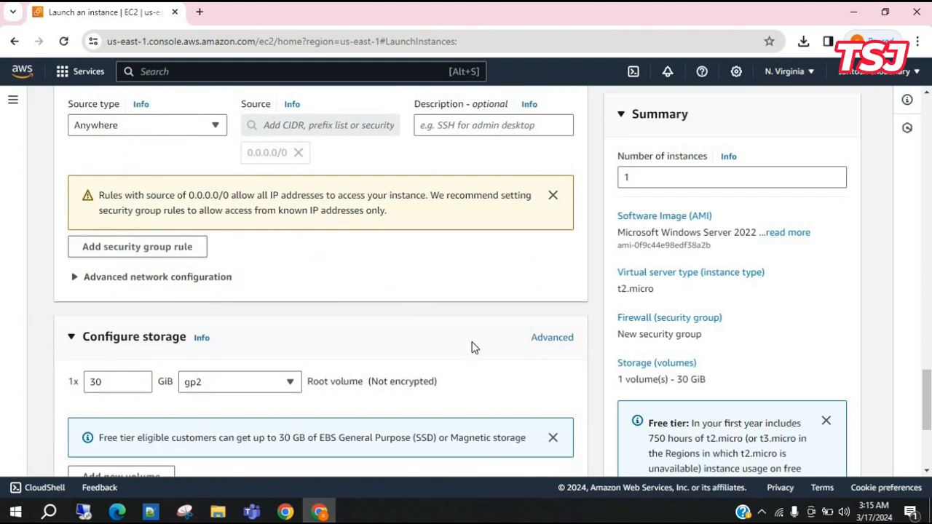
pyautogui.scroll(-3, 474, 347)
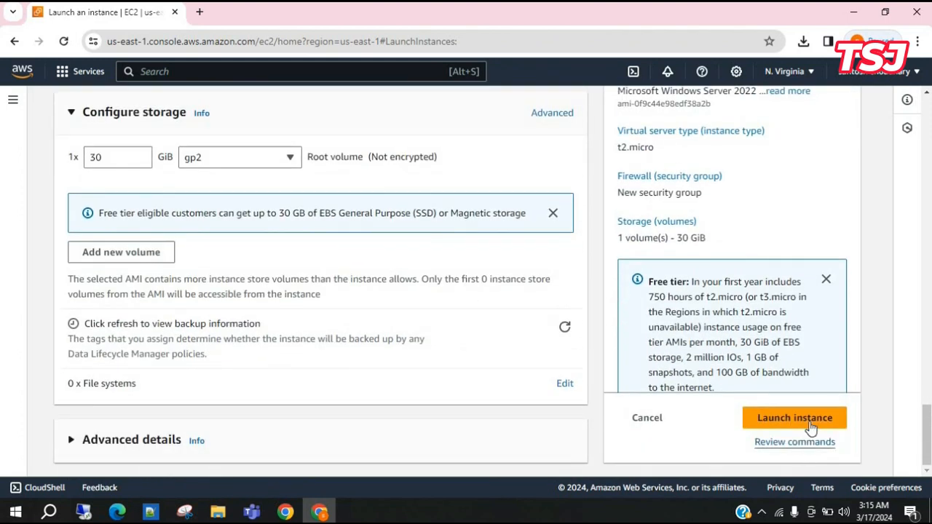
pyautogui.click(815, 420)
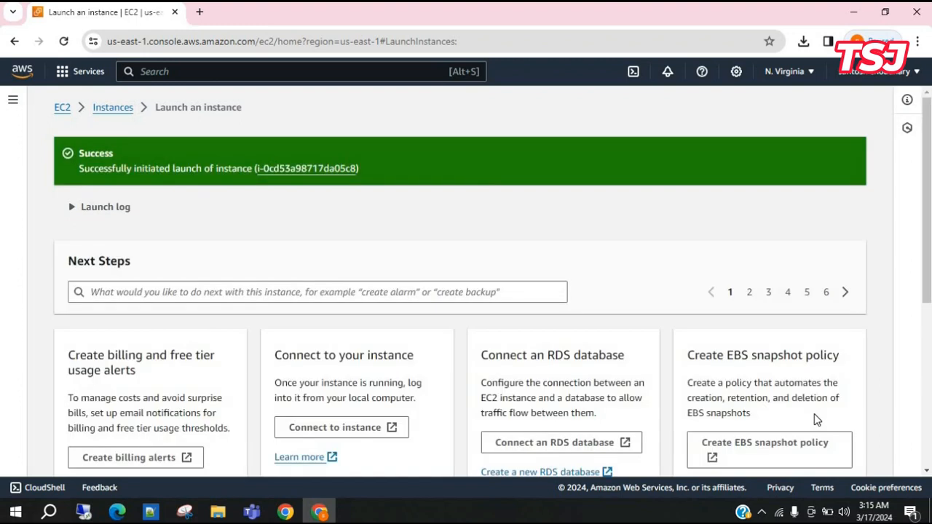
pyautogui.click(123, 112)
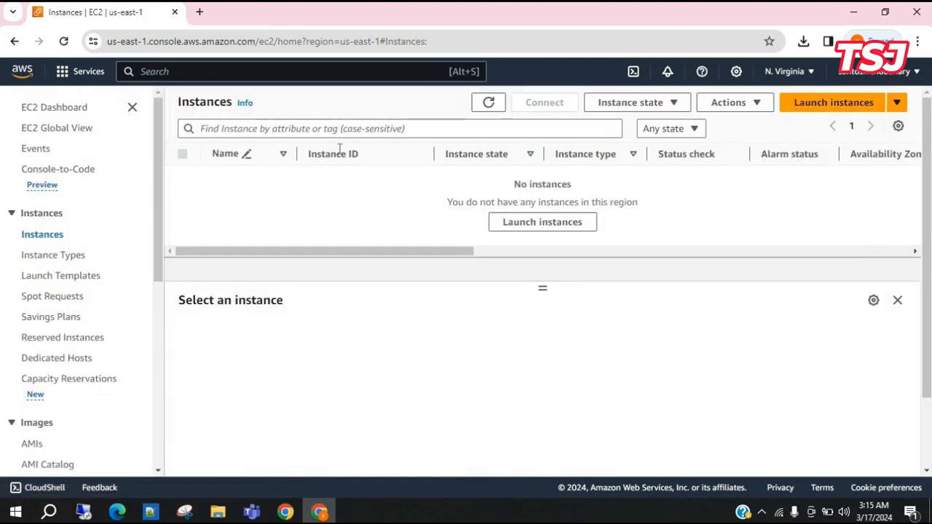
pyautogui.click(488, 103)
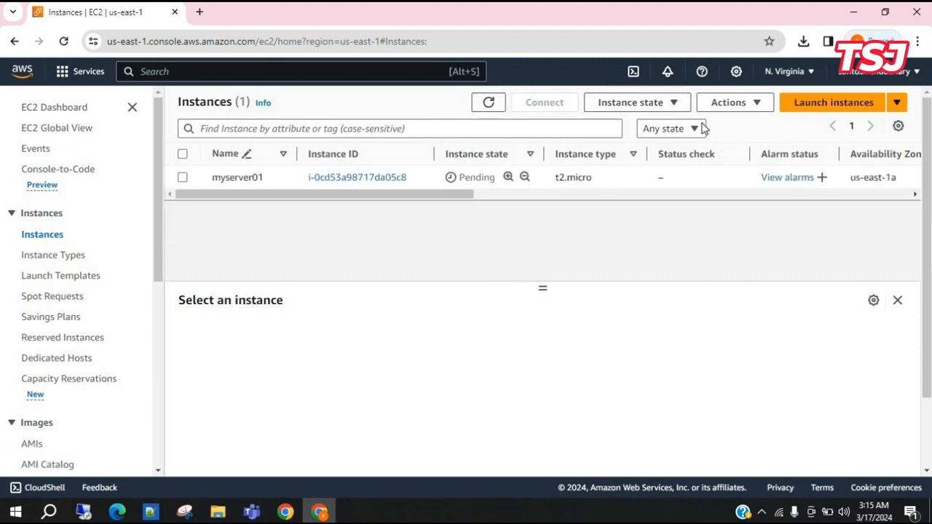
# - Start launching another EC2 instance and name it server02
pyautogui.click(831, 103)
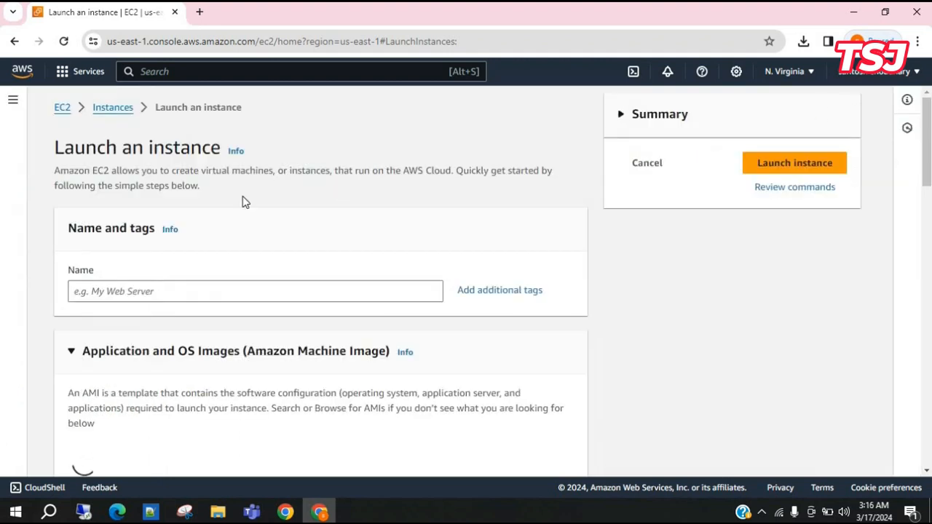
pyautogui.click(260, 292)
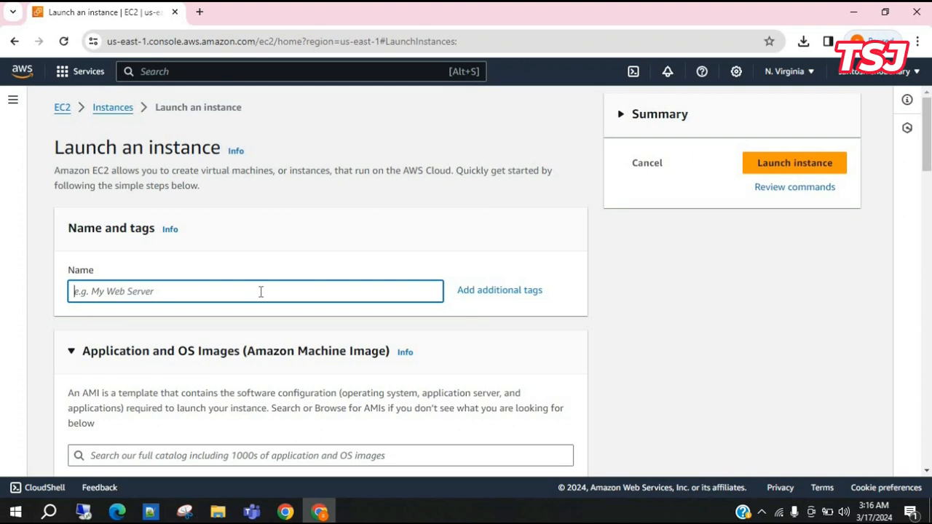
pyautogui.write('server02')
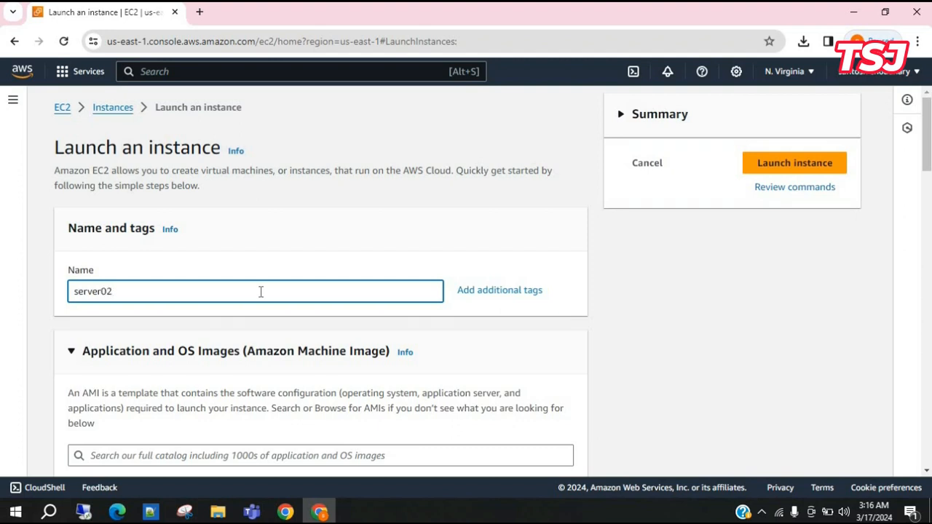
# - Browse the AMI catalog and select the Microsoft Windows Server 2022 Base image for server02
pyautogui.scroll(-1, 448, 313)
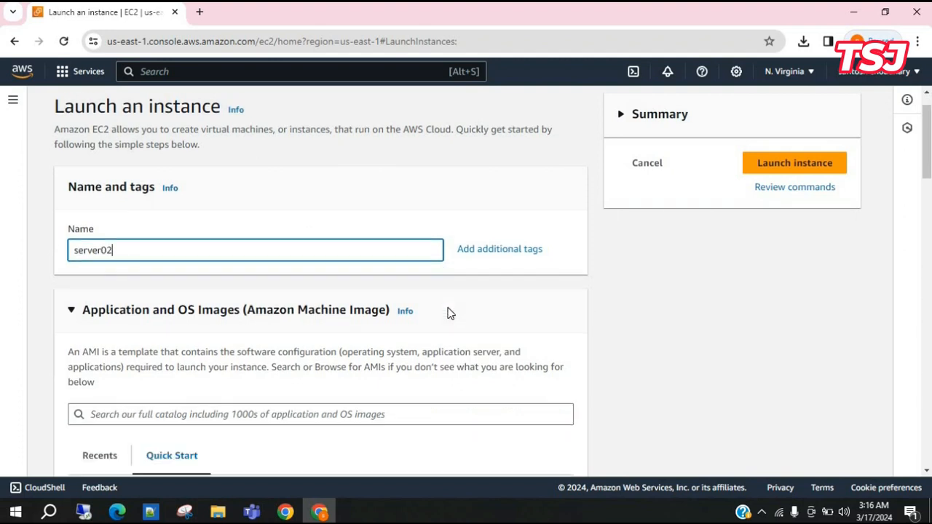
pyautogui.scroll(-2, 448, 313)
pyautogui.scroll(-2, 447, 313)
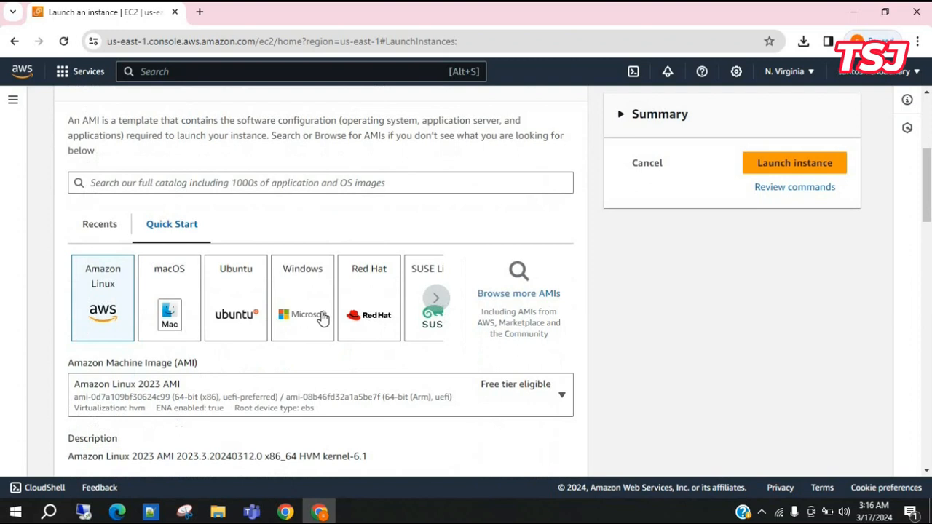
pyautogui.click(530, 301)
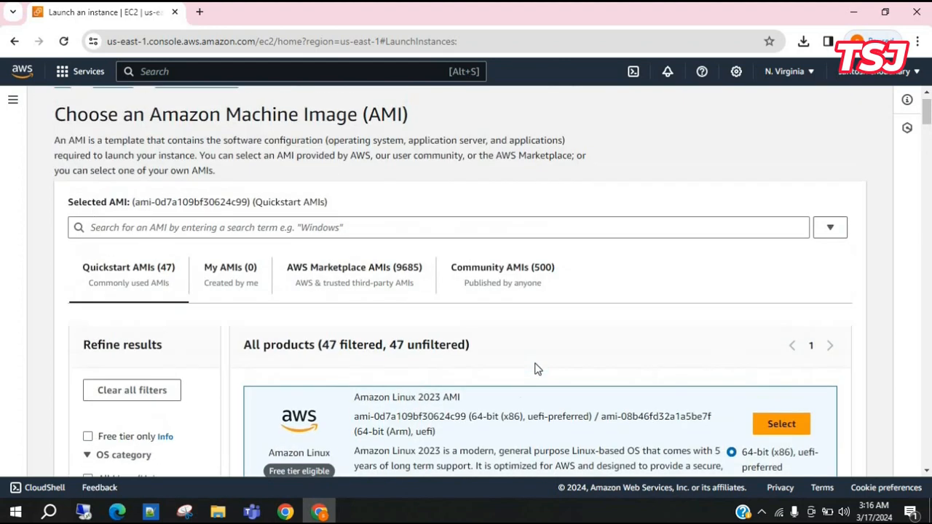
pyautogui.scroll(-5, 535, 369)
pyautogui.scroll(-10, 535, 369)
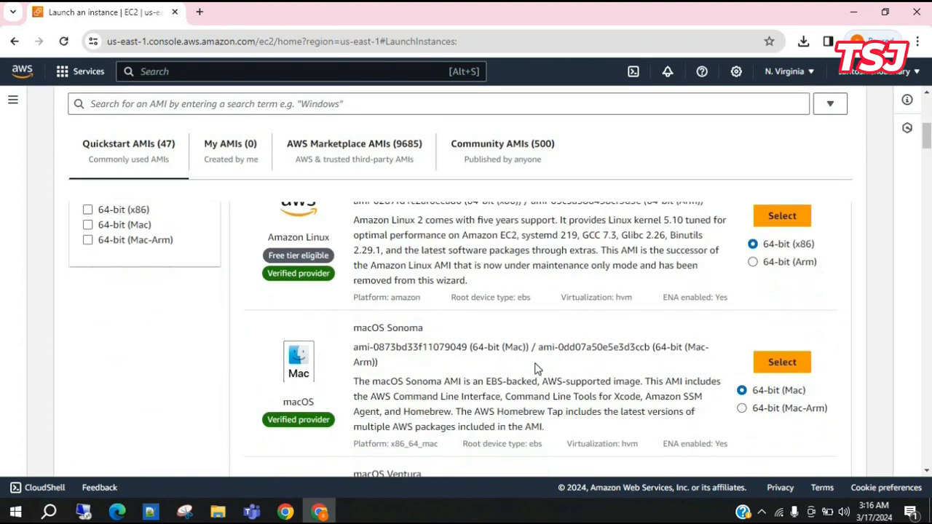
pyautogui.scroll(-6, 535, 369)
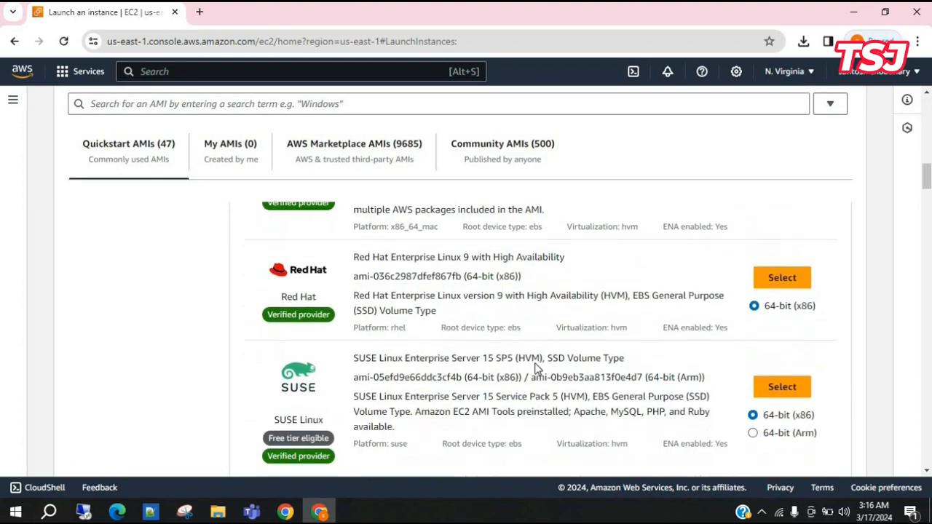
pyautogui.scroll(-1, 535, 369)
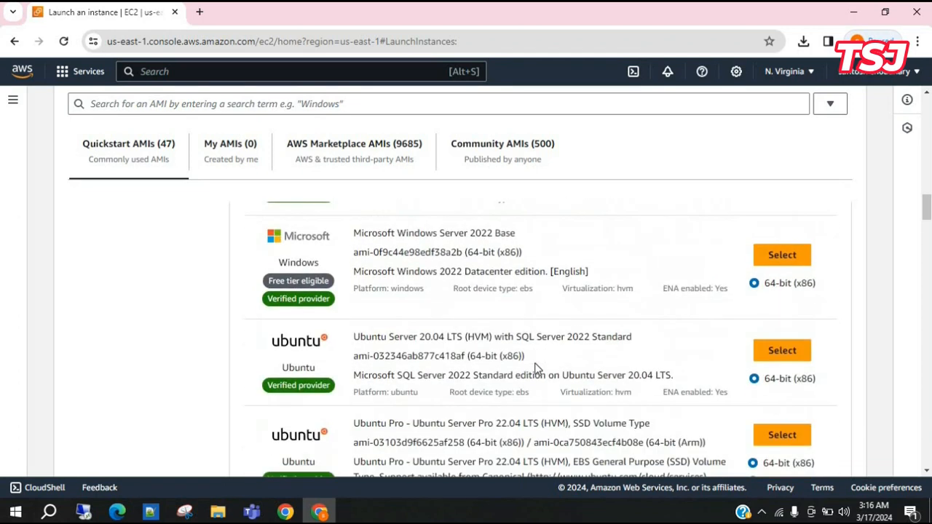
pyautogui.click(782, 256)
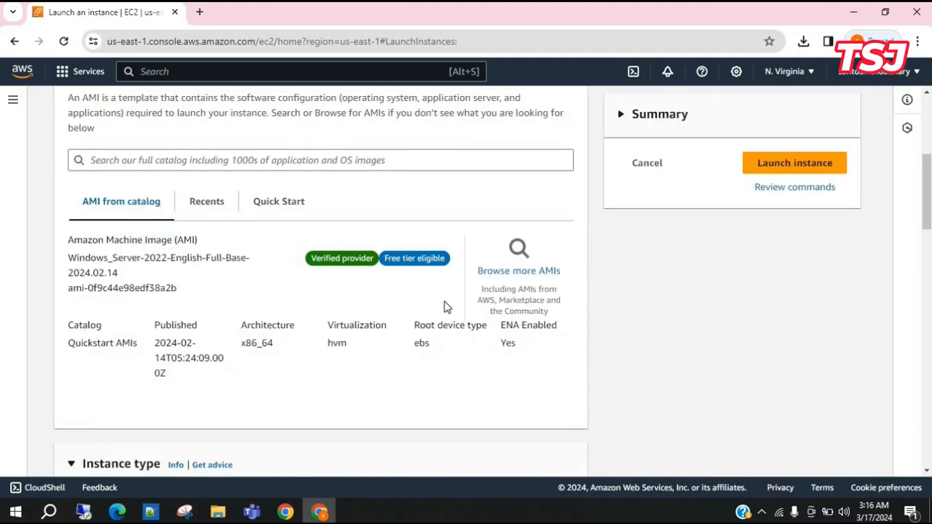
# - Select the existing key pair serverkey for logging in to server02
pyautogui.scroll(-5, 420, 364)
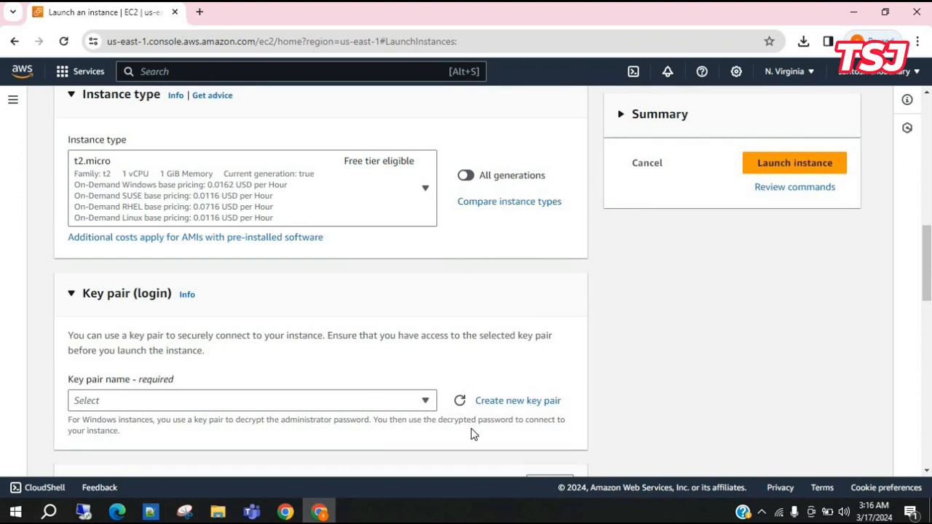
pyautogui.click(422, 401)
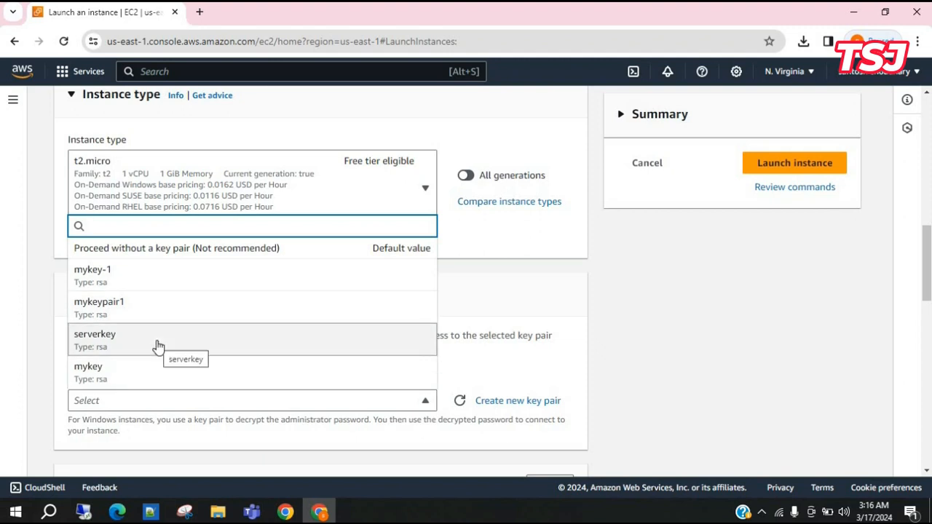
pyautogui.click(157, 342)
# - Edit server02's network settings to use the VPC myvpc02 and enable auto-assigning a public IP
pyautogui.scroll(-1, 285, 405)
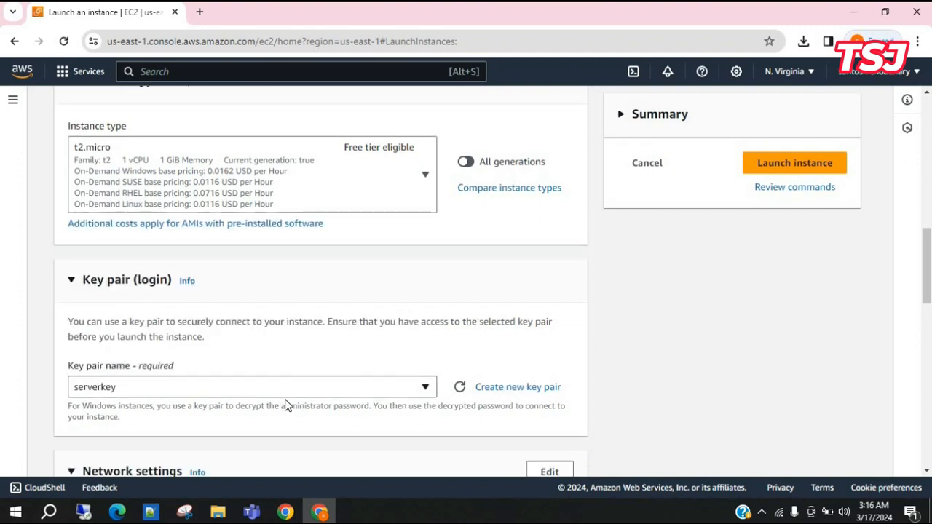
pyautogui.scroll(-3, 285, 406)
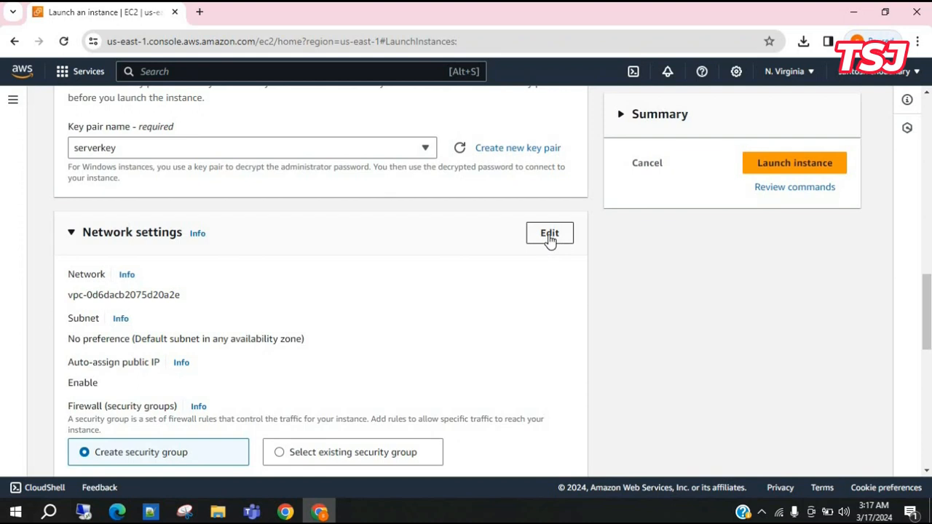
pyautogui.click(549, 234)
pyautogui.click(305, 314)
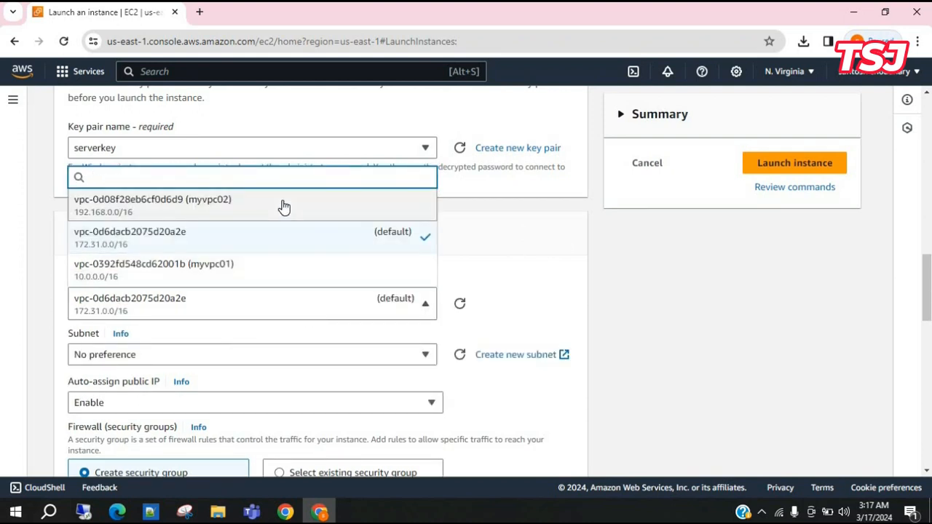
pyautogui.click(284, 207)
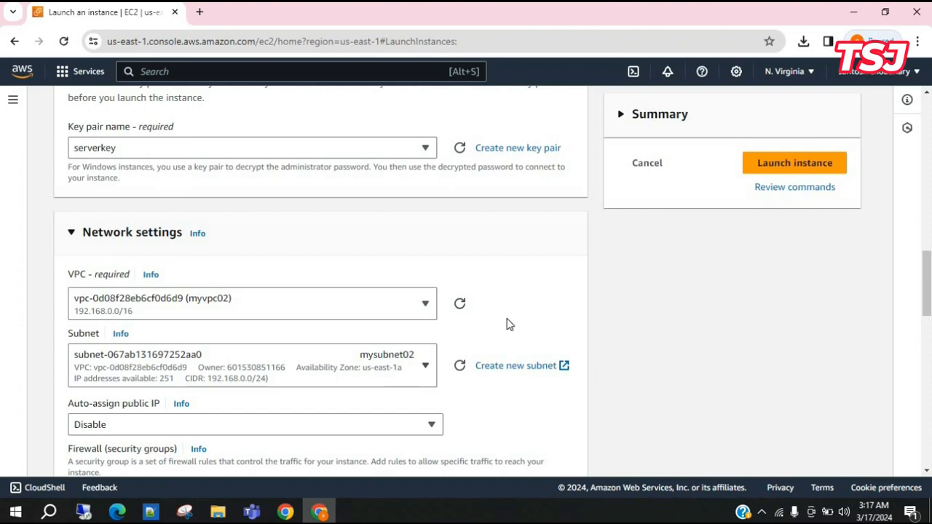
pyautogui.scroll(-2, 306, 289)
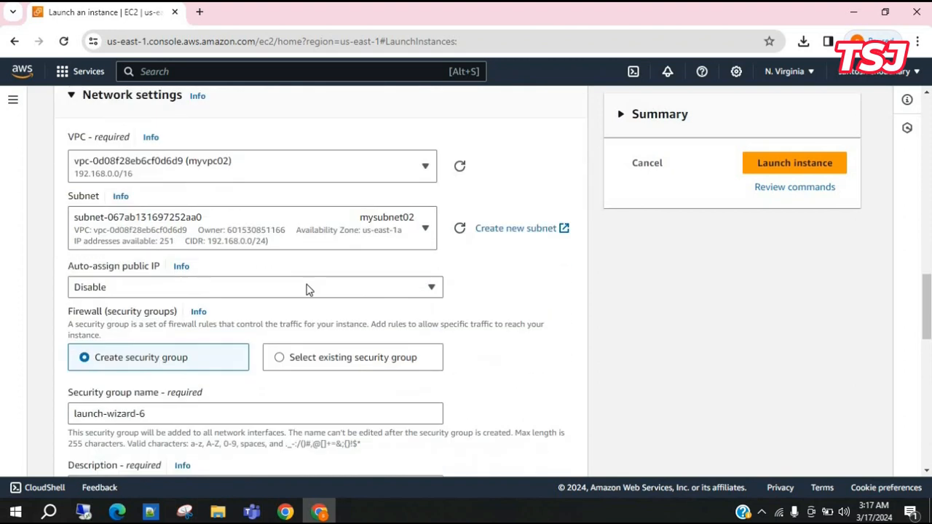
pyautogui.click(348, 290)
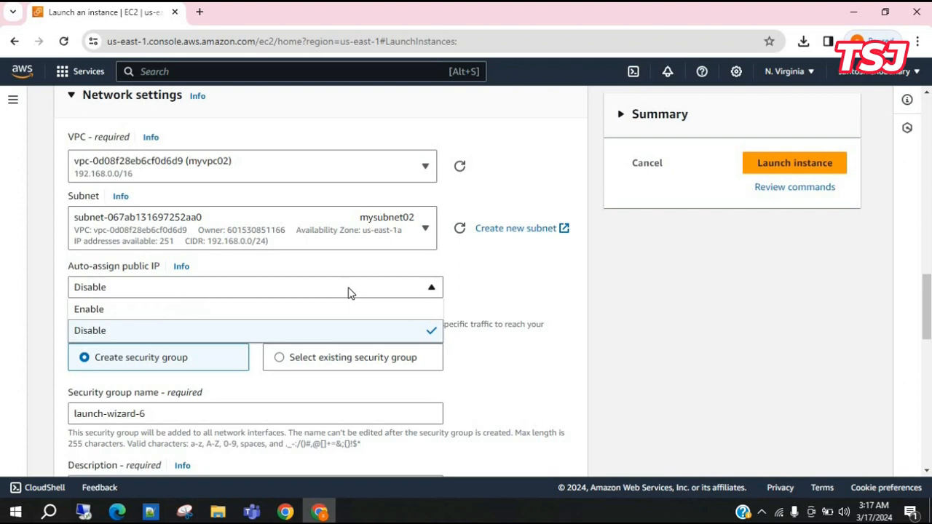
pyautogui.click(319, 313)
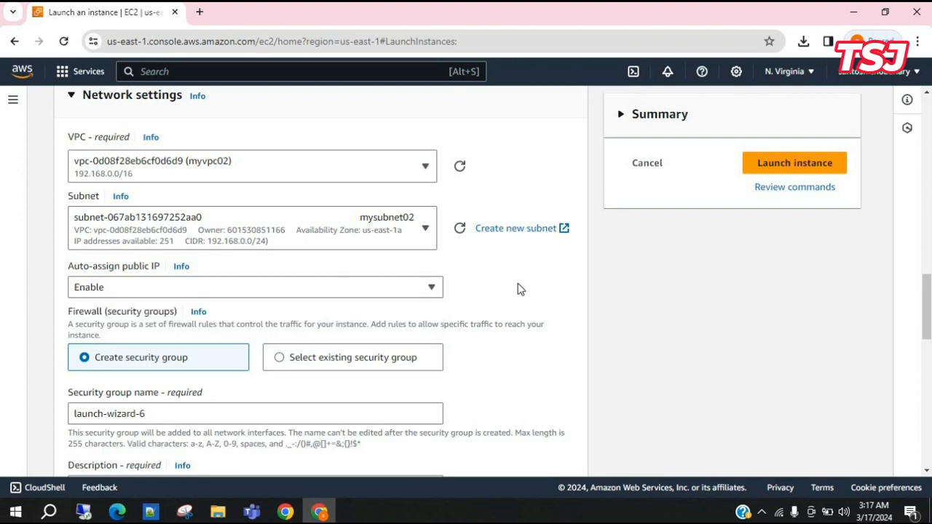
# - Use a new security group for server02 and add a second inbound rule allowing All ICMP - IPv4 from Anywhere
pyautogui.scroll(-2, 519, 289)
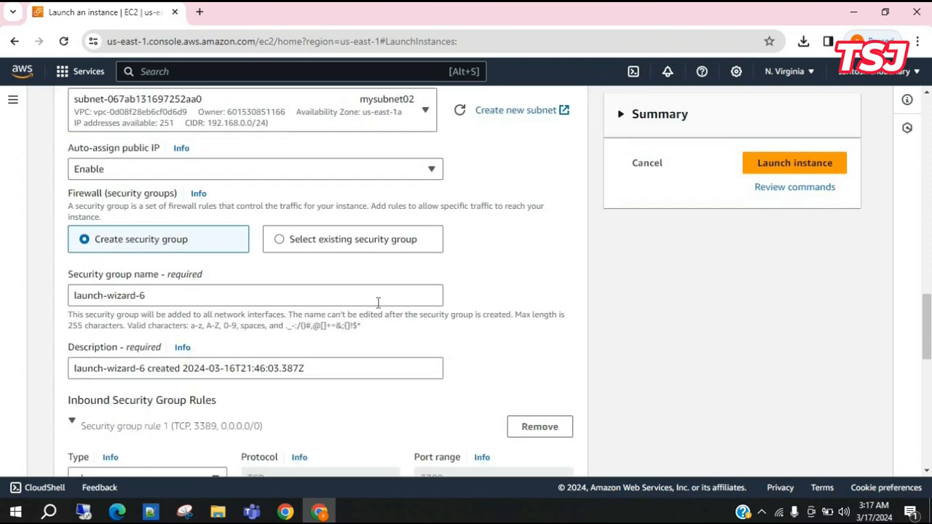
pyautogui.click(320, 239)
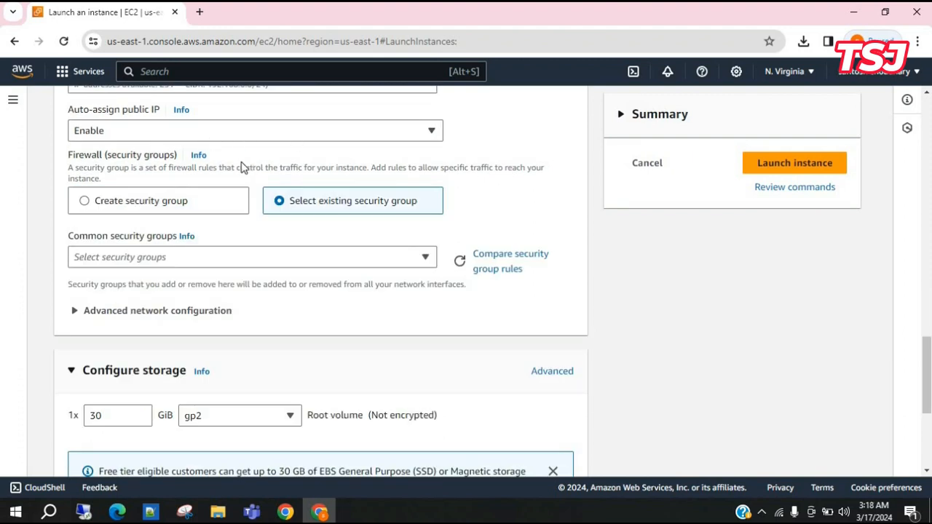
pyautogui.click(113, 204)
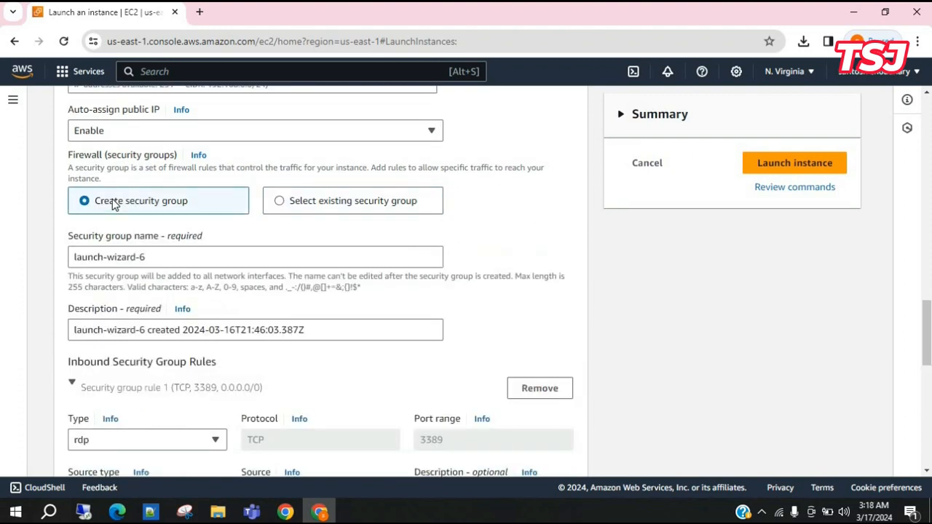
pyautogui.scroll(-3, 244, 351)
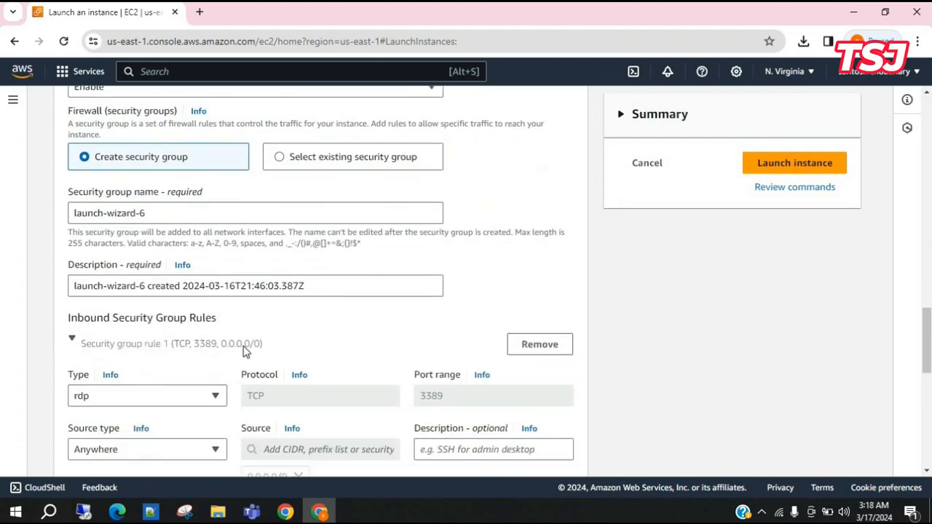
pyautogui.scroll(-1, 150, 408)
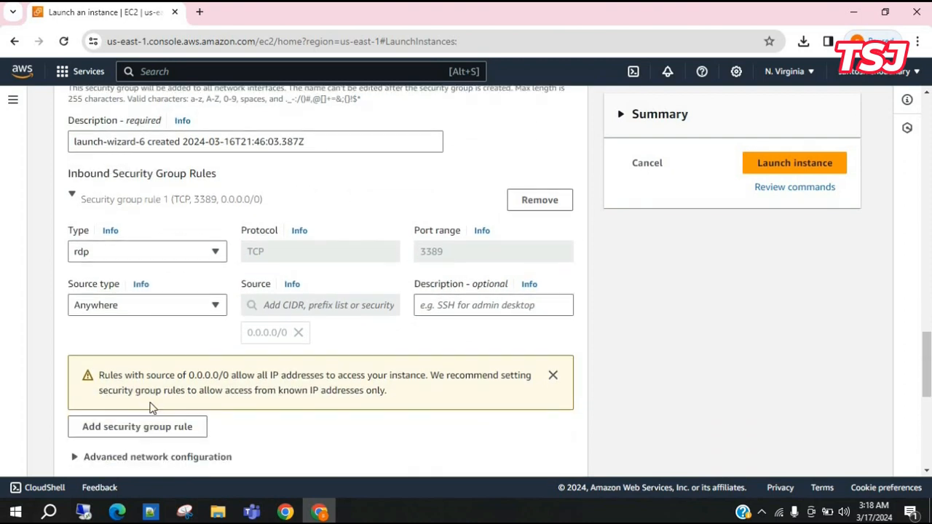
pyautogui.scroll(-2, 187, 339)
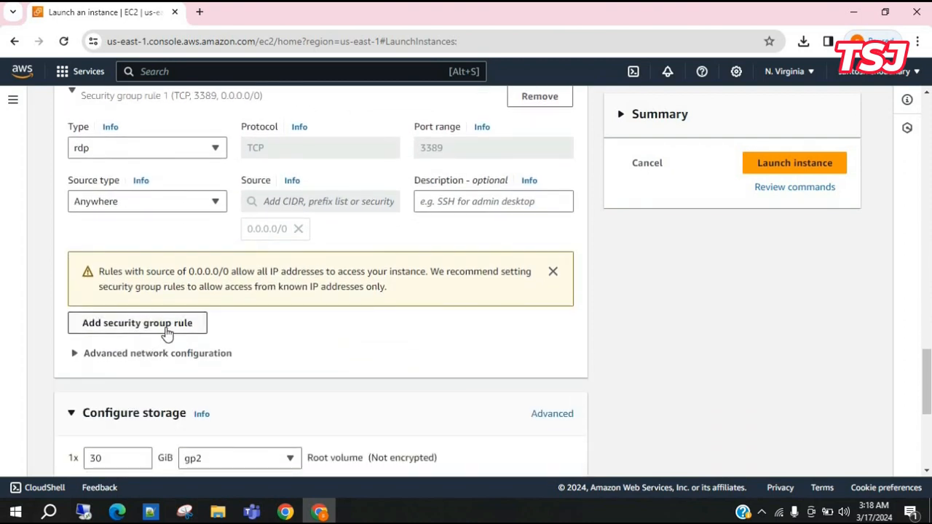
pyautogui.click(166, 323)
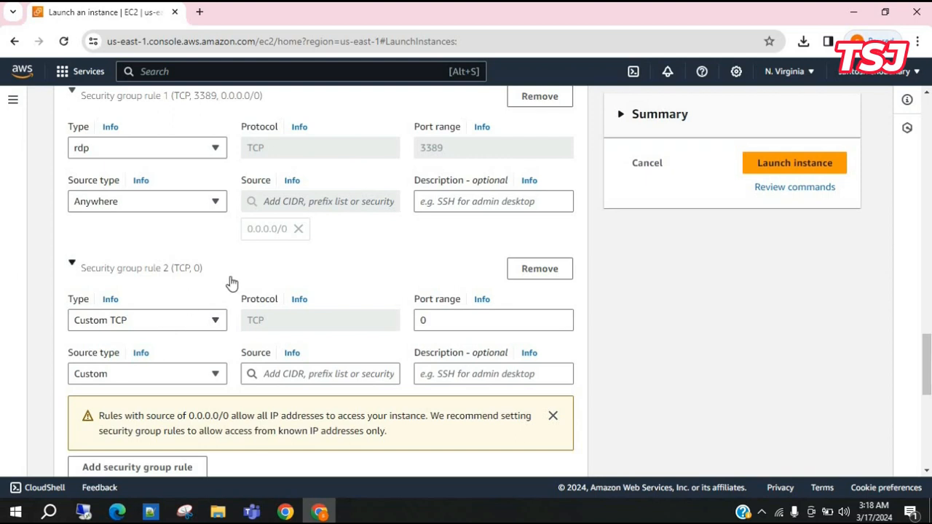
pyautogui.click(204, 328)
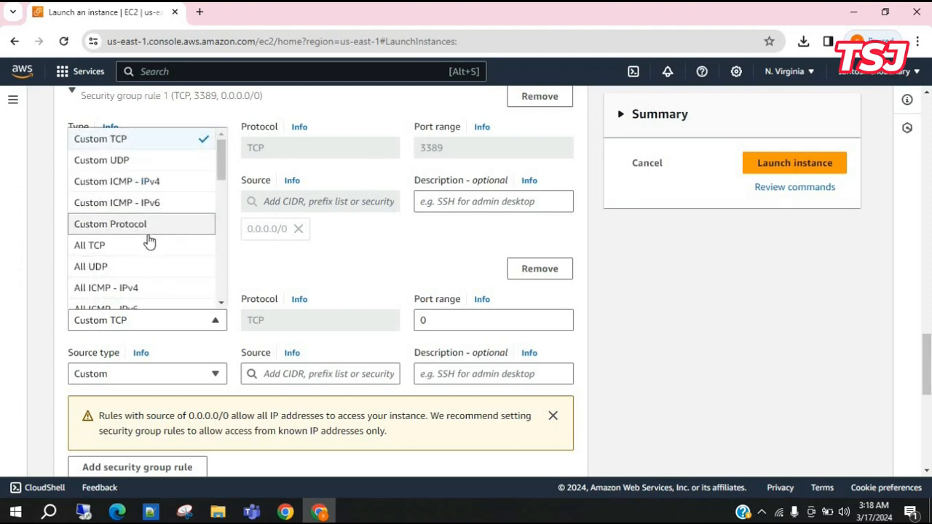
pyautogui.click(157, 289)
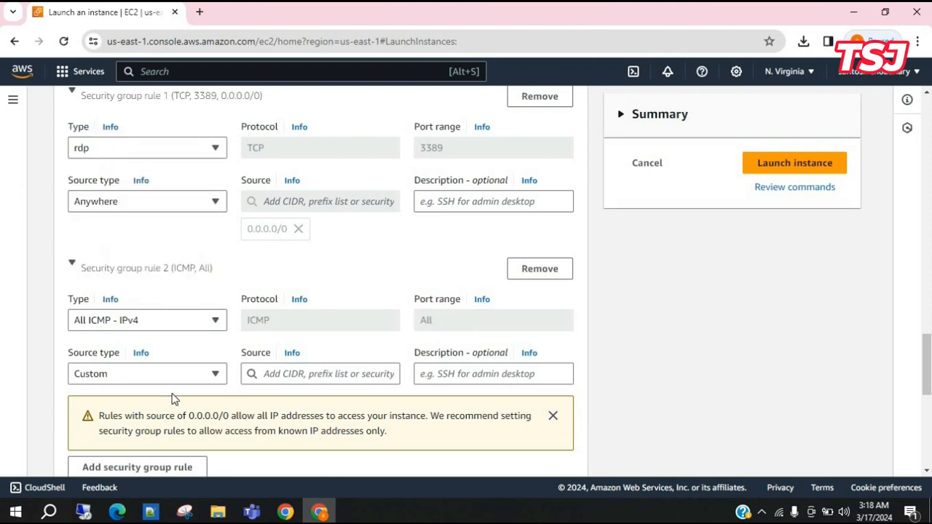
pyautogui.click(196, 374)
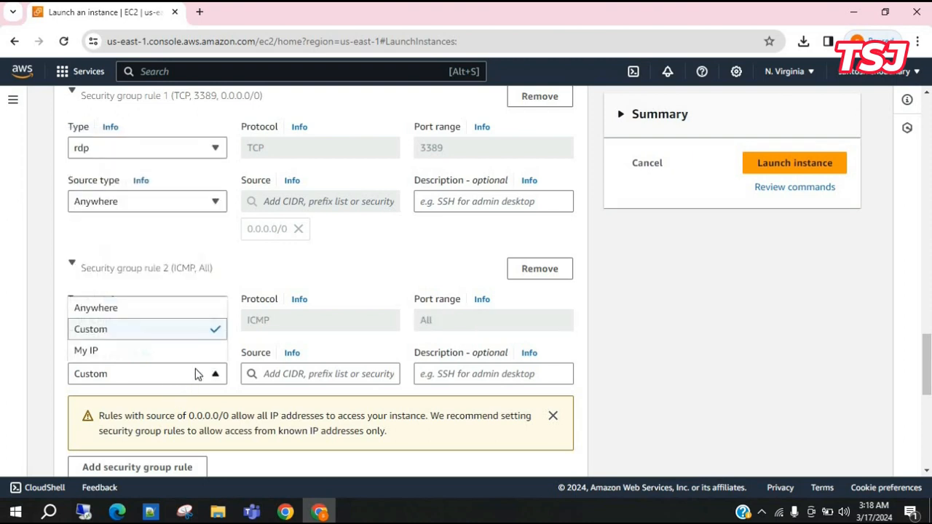
pyautogui.click(183, 308)
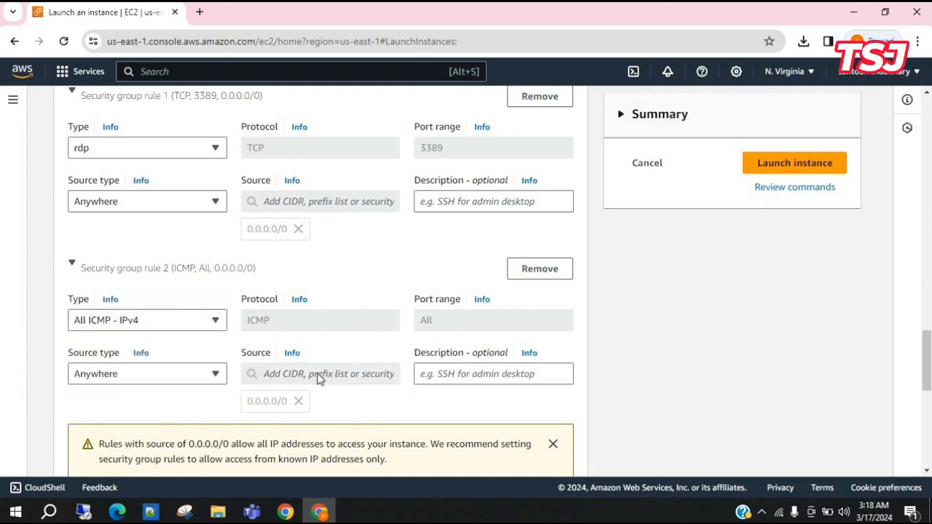
# - Launch the server02 instance with the default 30 GiB gp2 root volume
pyautogui.scroll(-6, 319, 378)
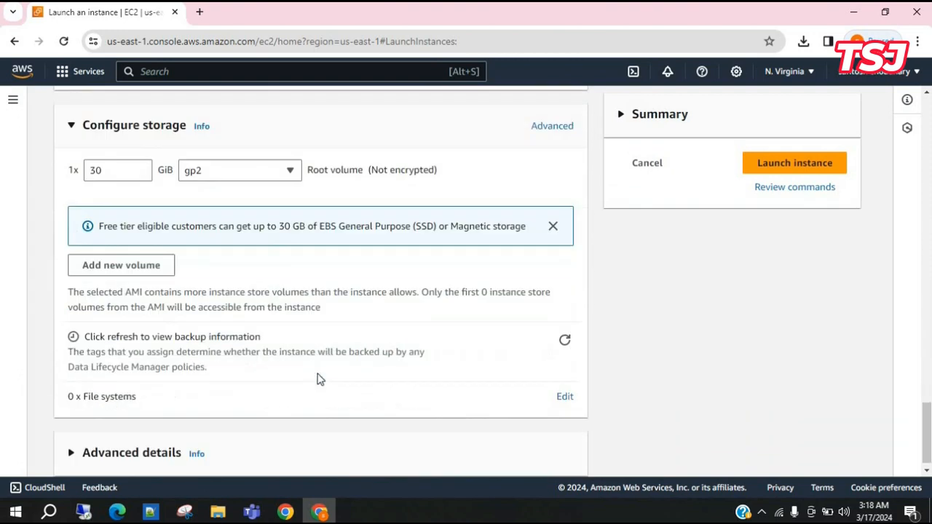
pyautogui.scroll(-1, 318, 378)
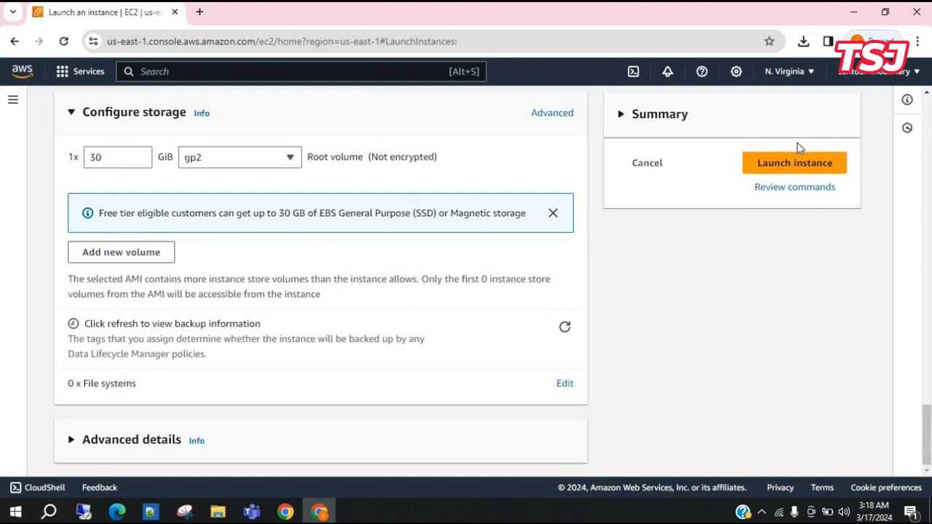
pyautogui.click(798, 163)
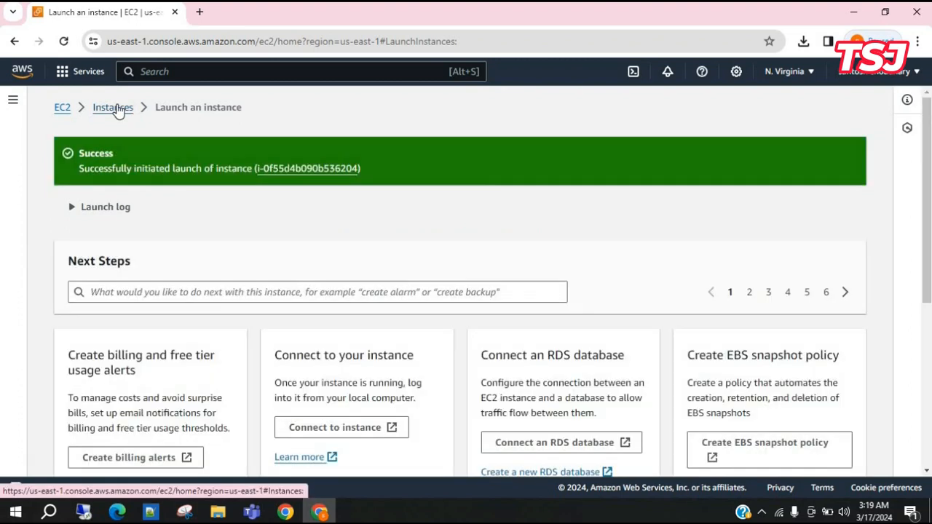
# - Return to the refreshed instances list and rename the instance server02 as myserver02
pyautogui.click(113, 108)
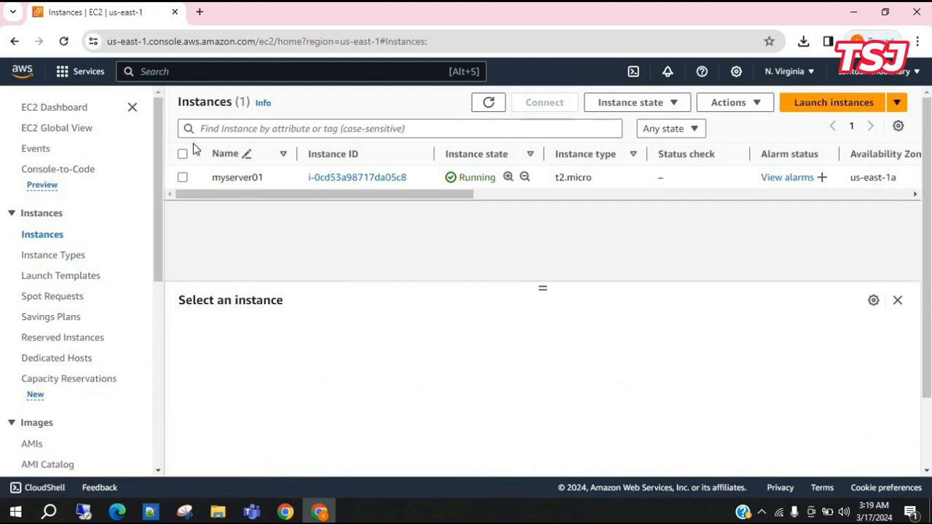
pyautogui.click(488, 102)
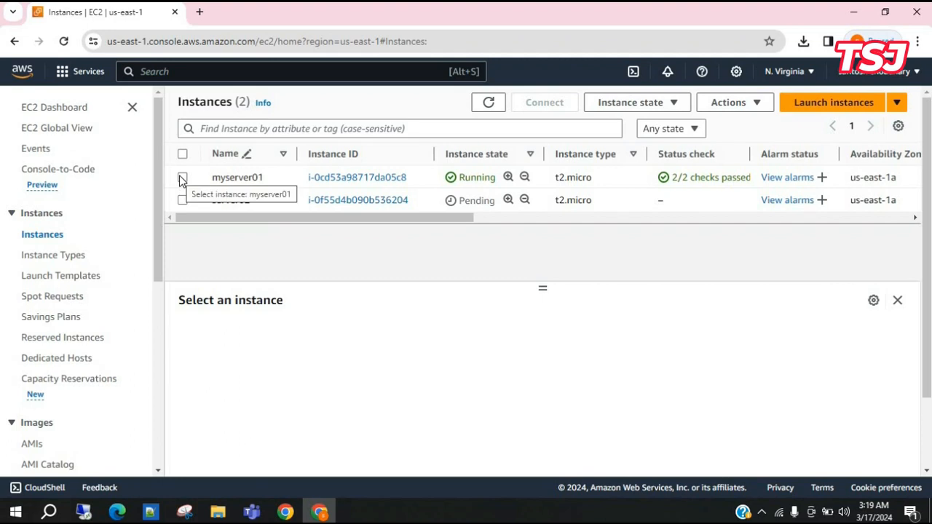
pyautogui.click(279, 203)
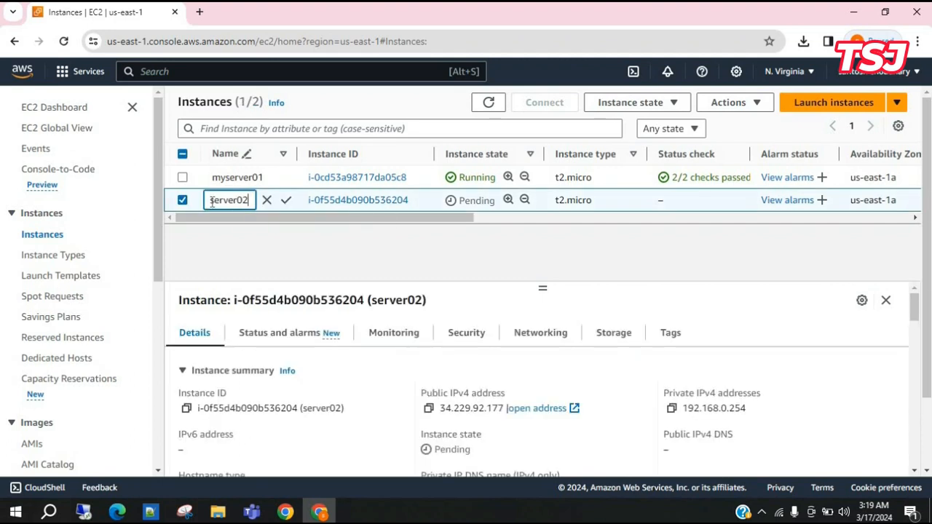
pyautogui.write('my')
pyautogui.click(284, 203)
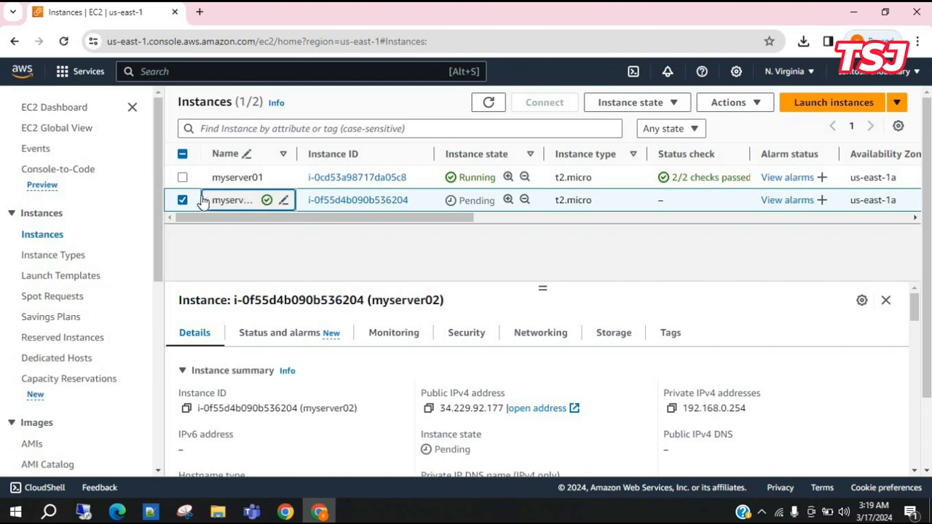
# - Select only myserver01, start connecting to it with the RDP client option, and download its remote desktop file
pyautogui.click(182, 178)
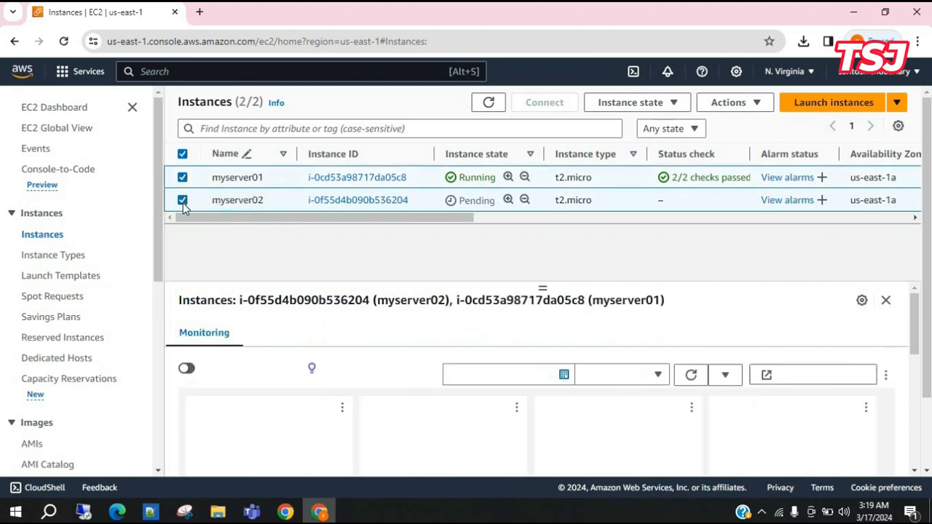
pyautogui.click(183, 200)
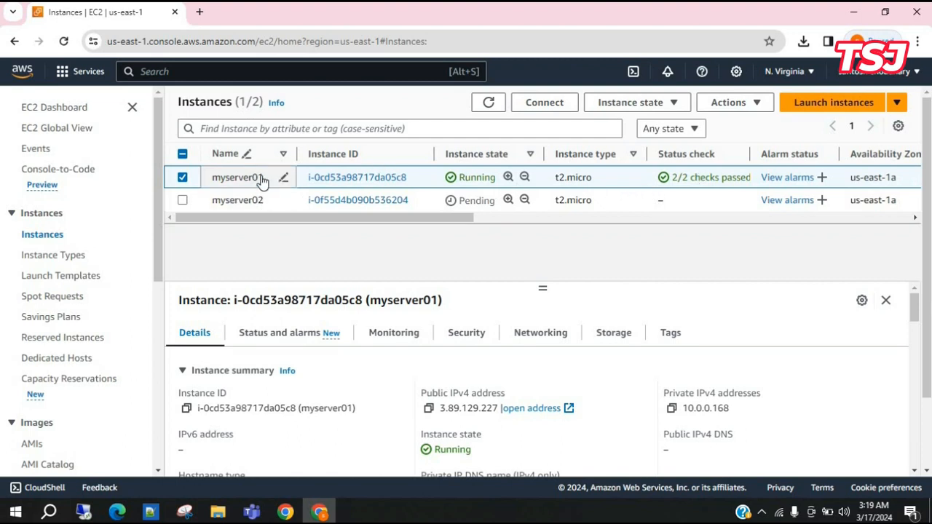
pyautogui.click(537, 109)
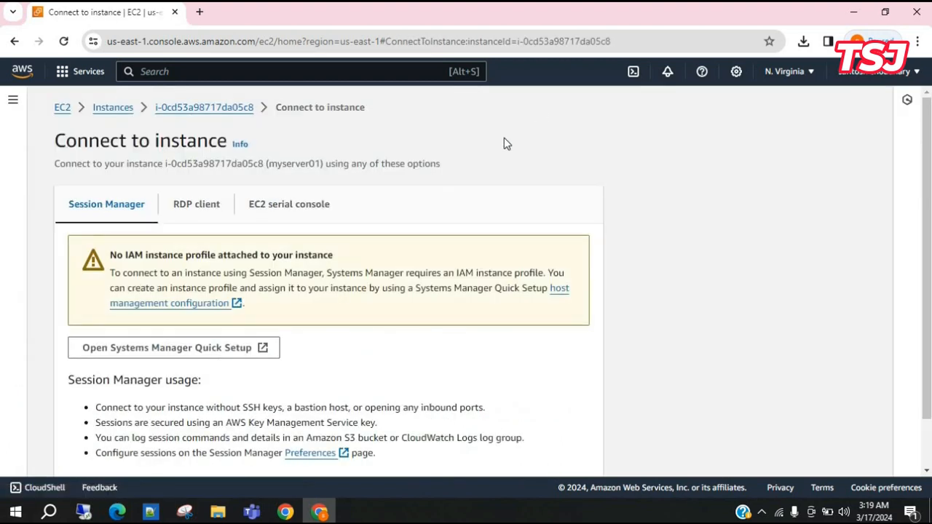
pyautogui.scroll(-2, 436, 239)
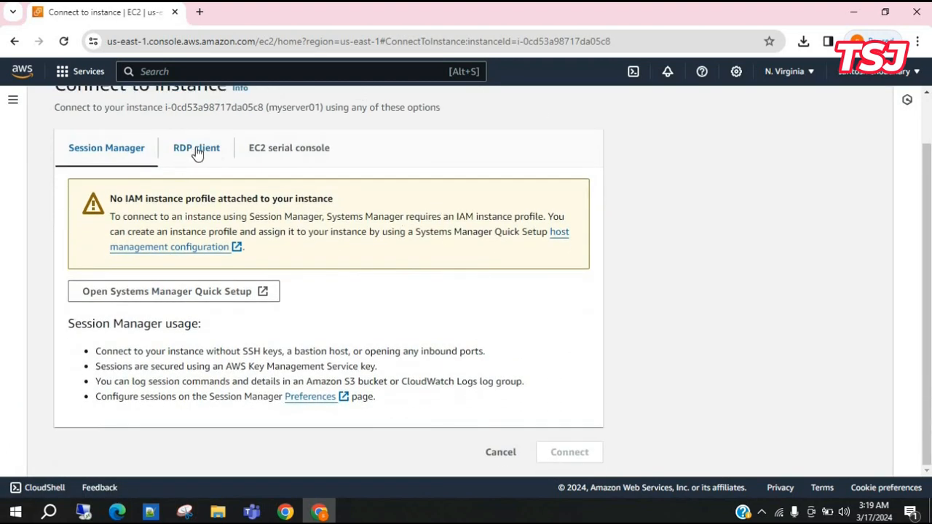
pyautogui.click(196, 149)
pyautogui.scroll(-3, 289, 353)
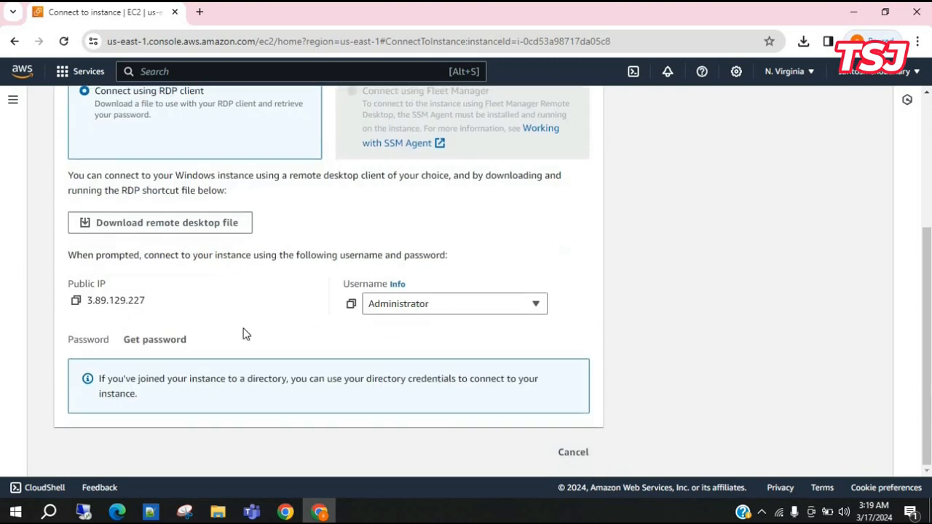
pyautogui.click(208, 226)
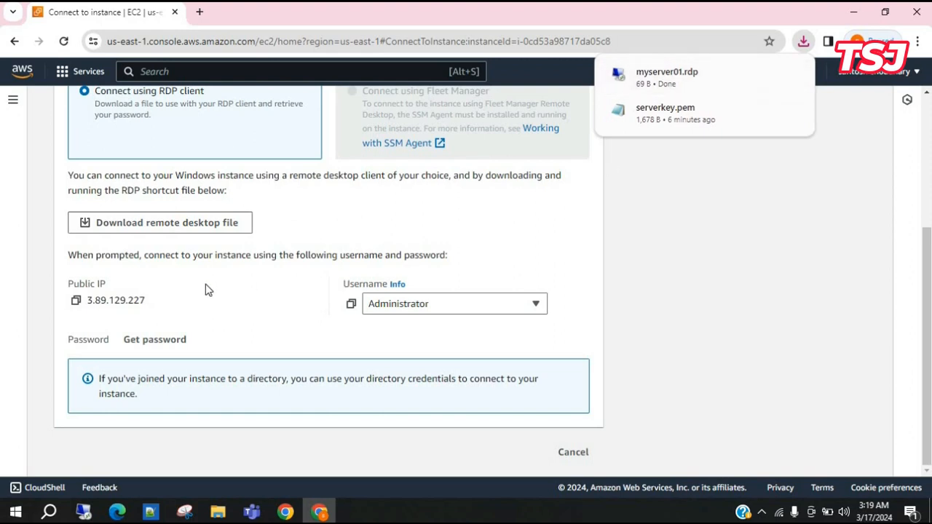
# - Decrypt myserver01's Windows administrator password by uploading the private key file serverkey.pem from Downloads, and copy the password
pyautogui.click(154, 340)
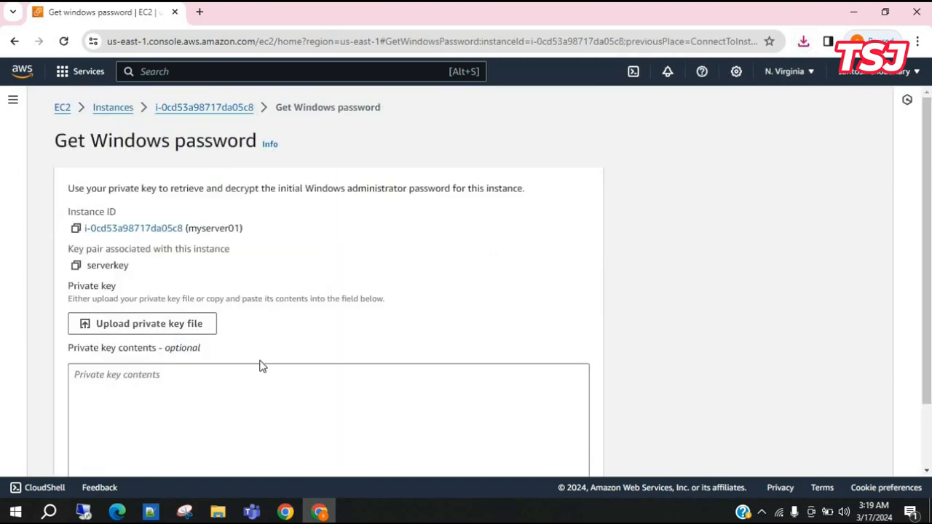
pyautogui.scroll(-1, 247, 350)
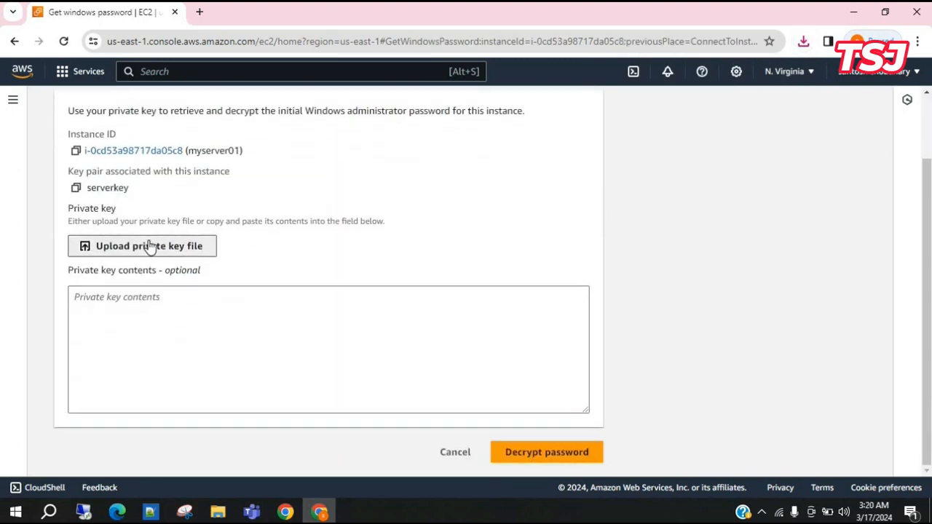
pyautogui.click(149, 248)
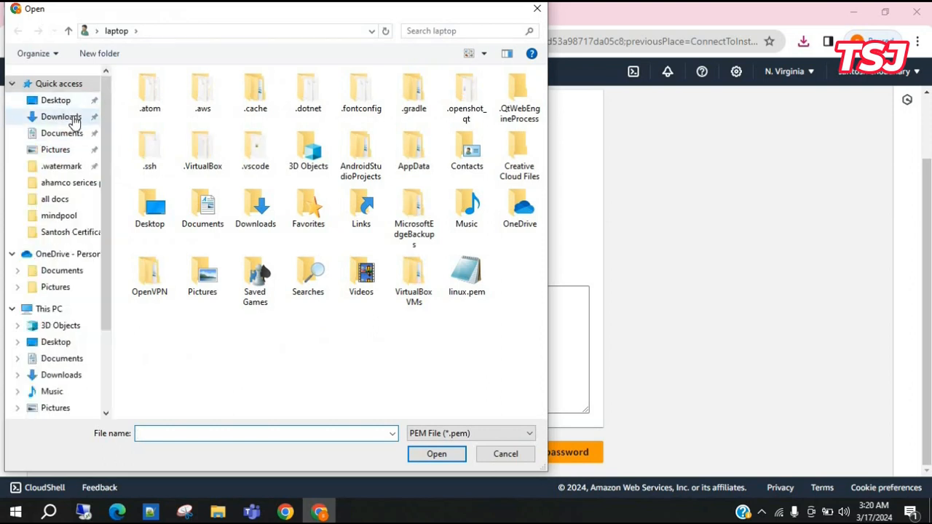
pyautogui.click(73, 118)
pyautogui.click(147, 122)
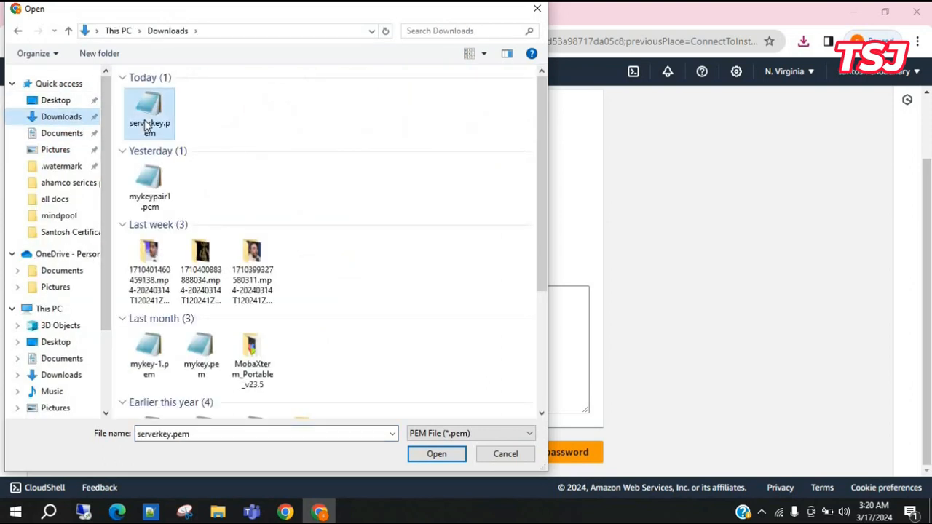
pyautogui.click(449, 454)
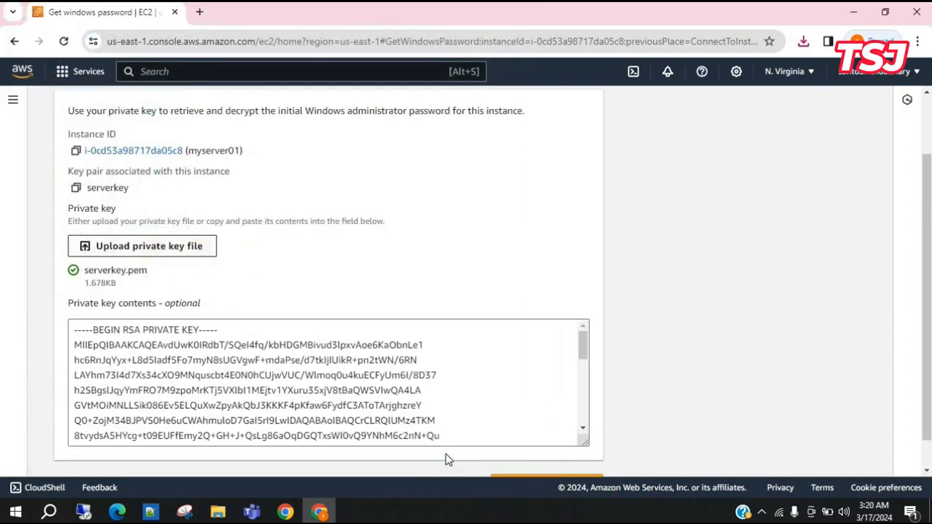
pyautogui.scroll(-5, 485, 312)
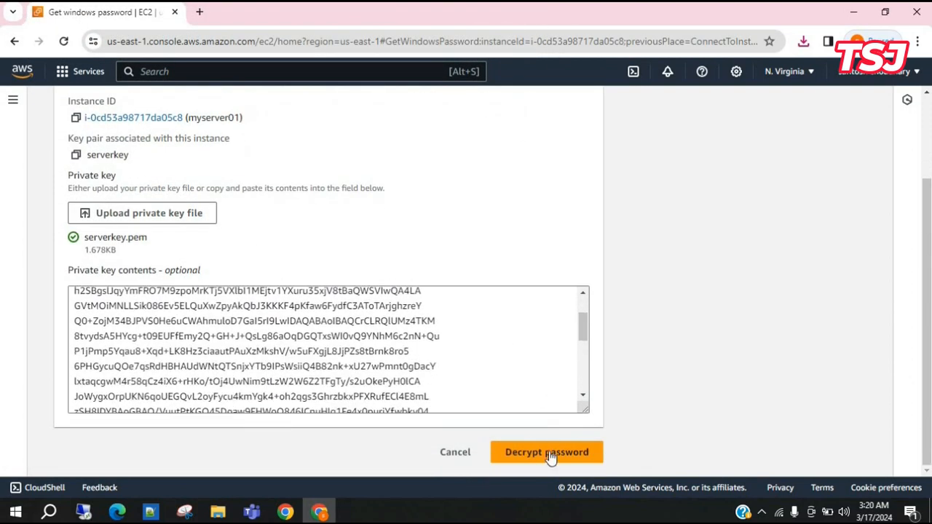
pyautogui.click(546, 452)
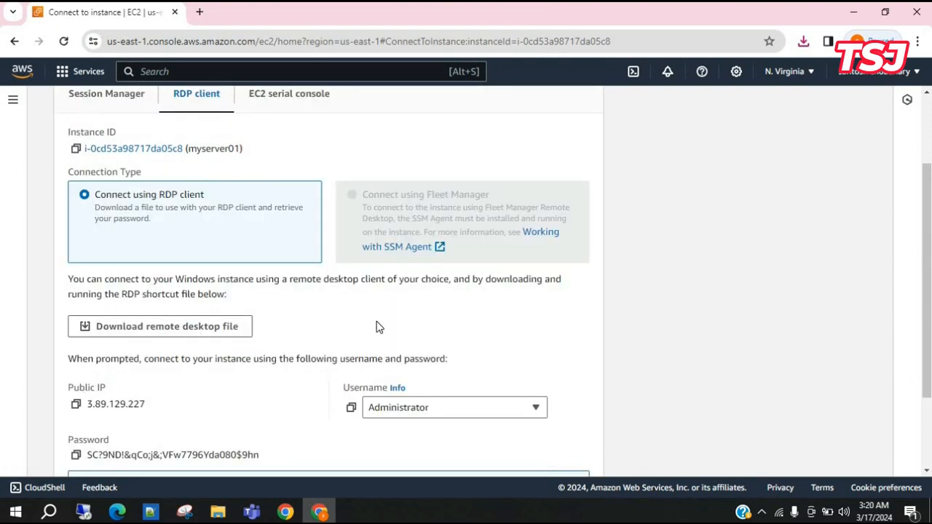
pyautogui.scroll(-2, 389, 332)
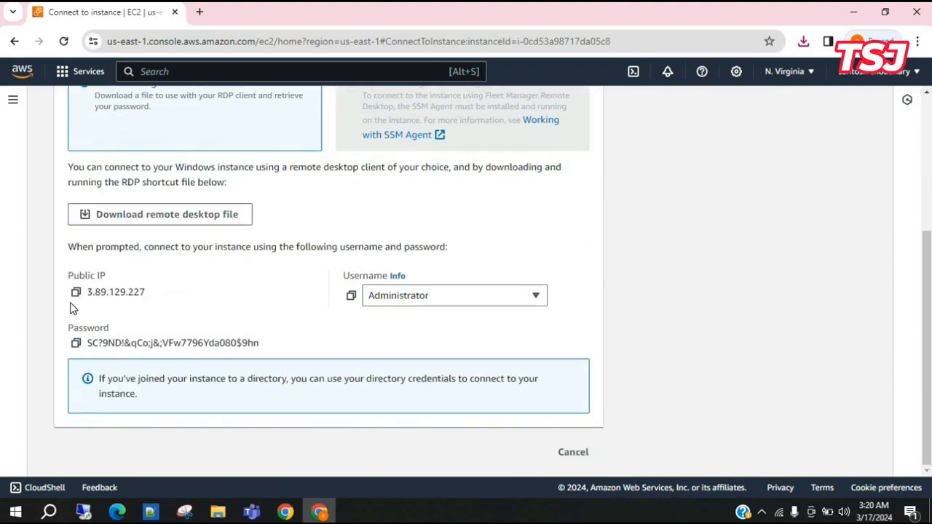
pyautogui.click(75, 344)
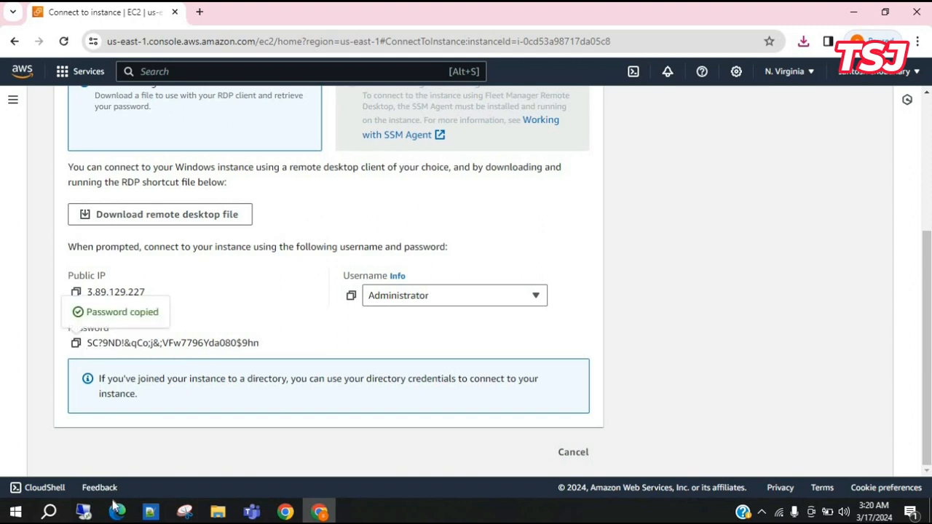
# - Switch to Notepad and write "server 1 password" in a new note, followed by the copied administrator password
pyautogui.click(49, 513)
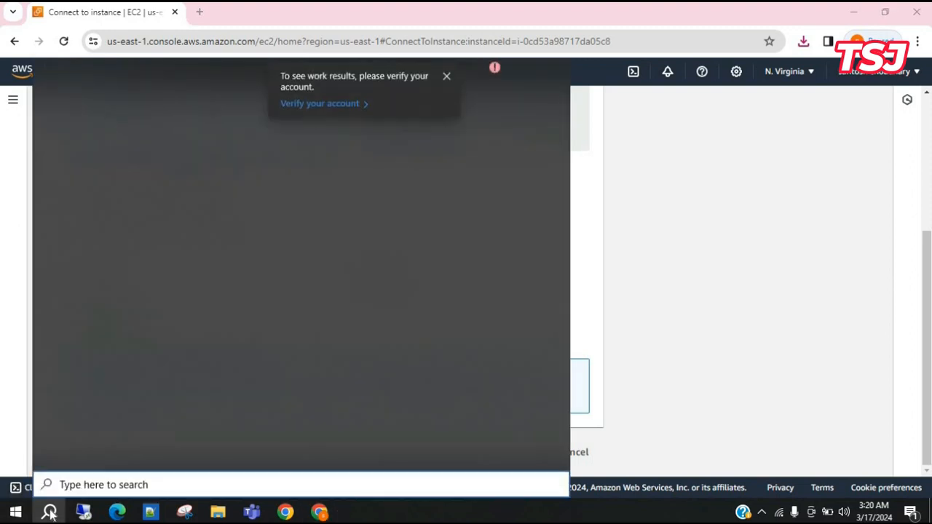
pyautogui.write('note')
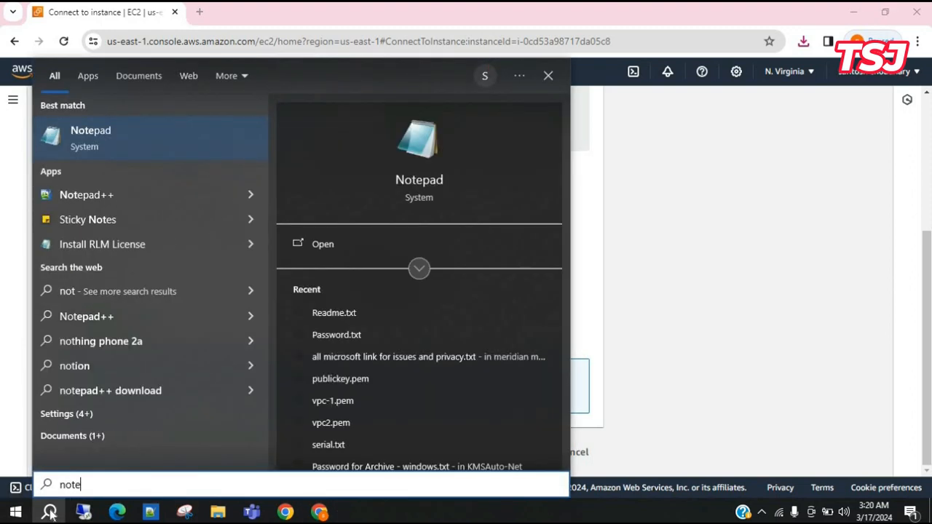
pyautogui.press('Return')
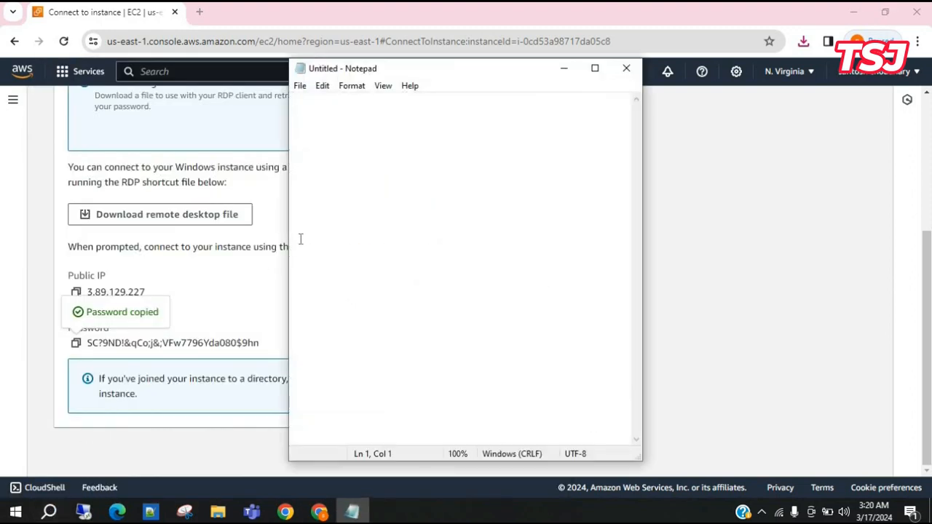
pyautogui.write('server ')
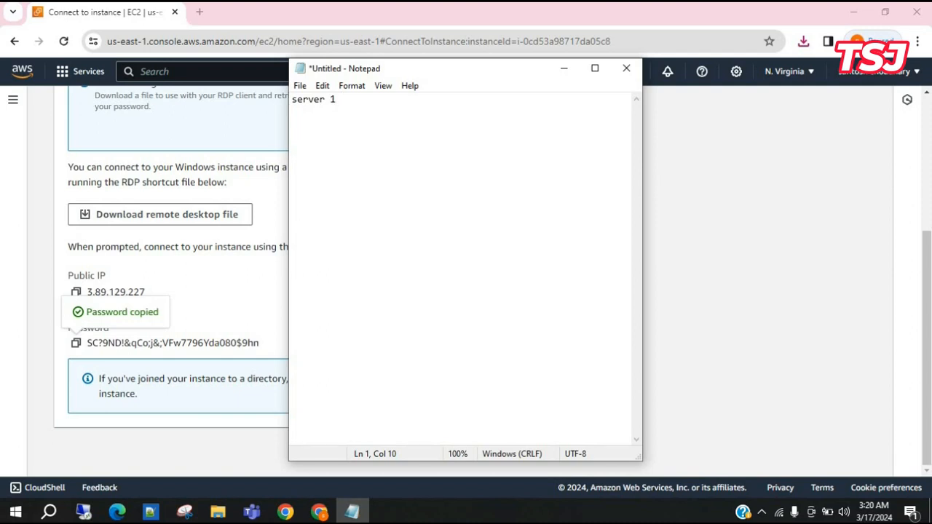
pyautogui.write('1 password')
pyautogui.hotkey('ctrl', 'v')
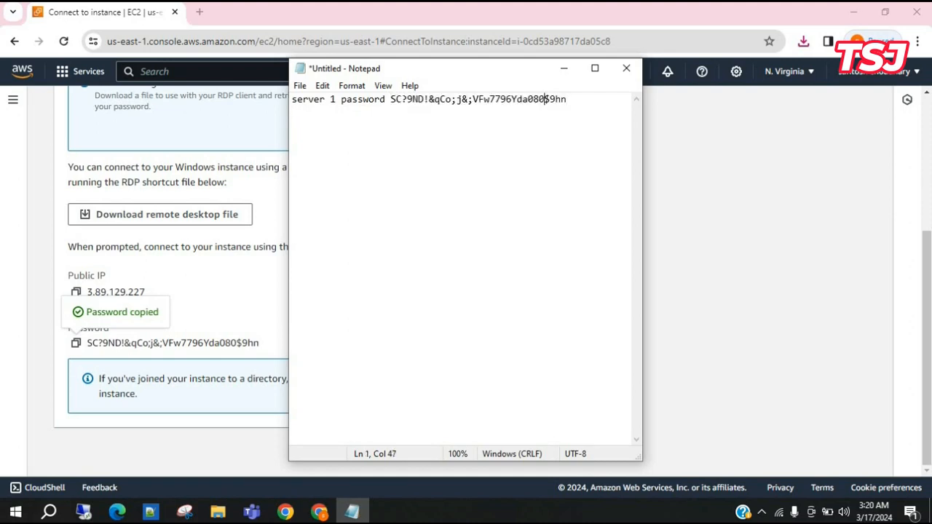
# - Replace the space between the "server 1 password" label and the password value with a hyphen
pyautogui.press('Left')
pyautogui.press('Left')
pyautogui.press('Left')
pyautogui.press('Left')
pyautogui.press('Left')
pyautogui.press('Left')
pyautogui.press('Left')
pyautogui.press('Left')
pyautogui.press('Left')
pyautogui.press('Left')
pyautogui.press('Left')
pyautogui.press('Left')
pyautogui.press('Left')
pyautogui.press('Left')
pyautogui.press('Left')
pyautogui.press('Left')
pyautogui.press('Left')
pyautogui.press('Left')
pyautogui.press('Left')
pyautogui.press('Left')
pyautogui.press('BackSpace')
pyautogui.write('-')
# - Add a second line reading "server 2 password-" to the note and minimize Notepad
pyautogui.press('Right')
pyautogui.press('Right')
pyautogui.press('Right')
pyautogui.press('Right')
pyautogui.press('Right')
pyautogui.press('Right')
pyautogui.press('Right')
pyautogui.press('Right')
pyautogui.press('Right')
pyautogui.press('Right')
pyautogui.press('Right')
pyautogui.press('Right')
pyautogui.press('Right')
pyautogui.press('Right')
pyautogui.press('Right')
pyautogui.press('Right')
pyautogui.press('Right')
pyautogui.press('Right')
pyautogui.press('Right')
pyautogui.press('Right')
pyautogui.press('Return')
pyautogui.write('server')
pyautogui.write(' 2 o')
pyautogui.press('BackSpace')
pyautogui.write('passwor')
pyautogui.press('BackSpace')
pyautogui.press('BackSpace')
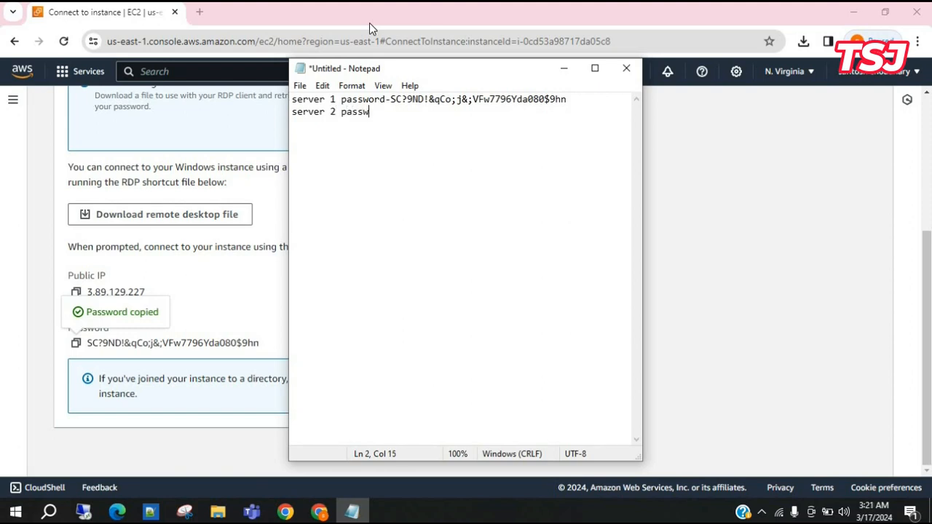
pyautogui.write('ord-')
pyautogui.click(563, 67)
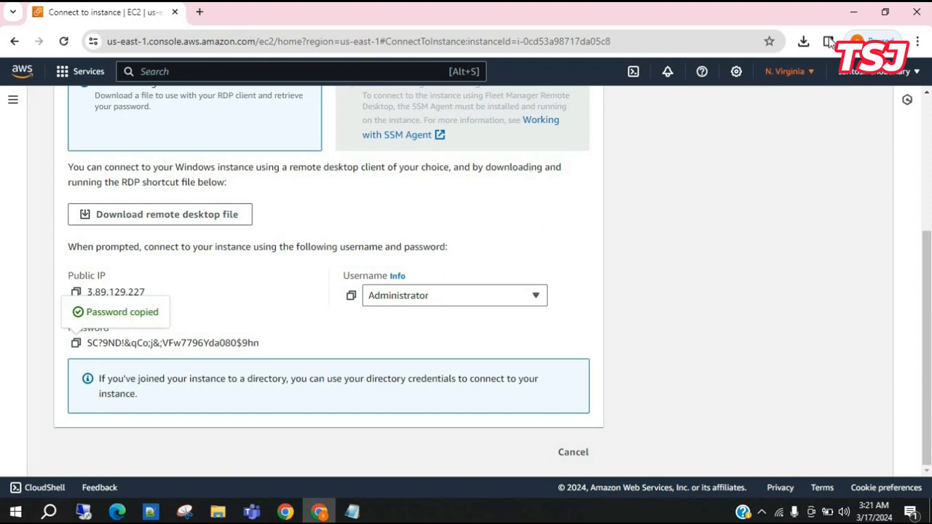
# - Open the downloaded myserver01.rdp connection, enter the administrator password with Remember me enabled, and connect to the server
pyautogui.click(803, 42)
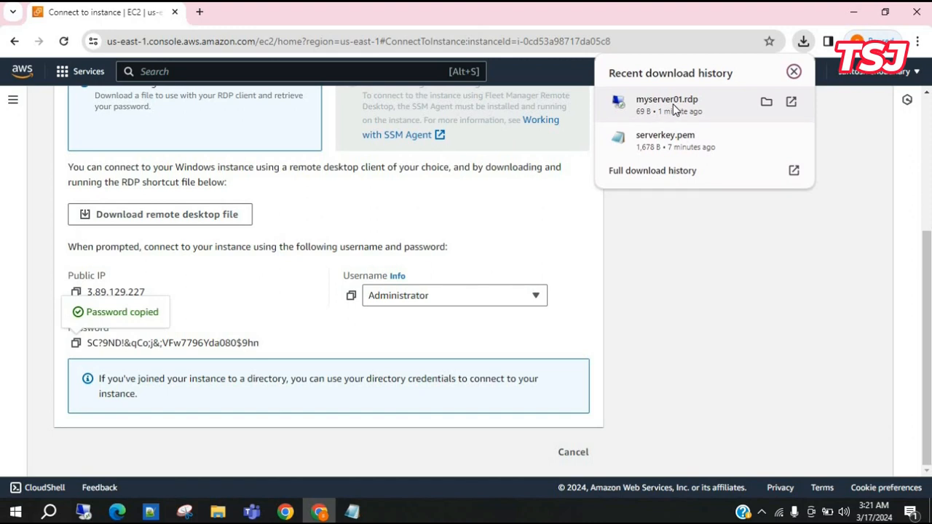
pyautogui.click(673, 104)
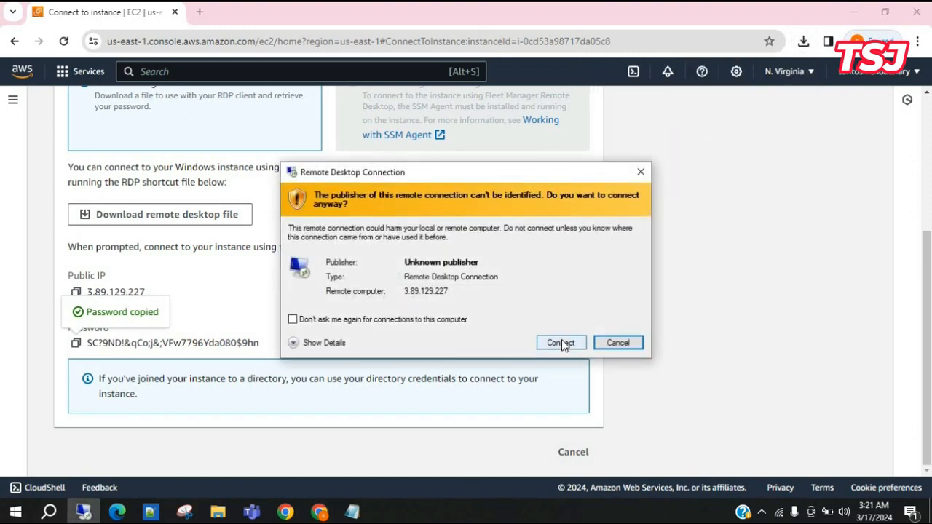
pyautogui.click(561, 343)
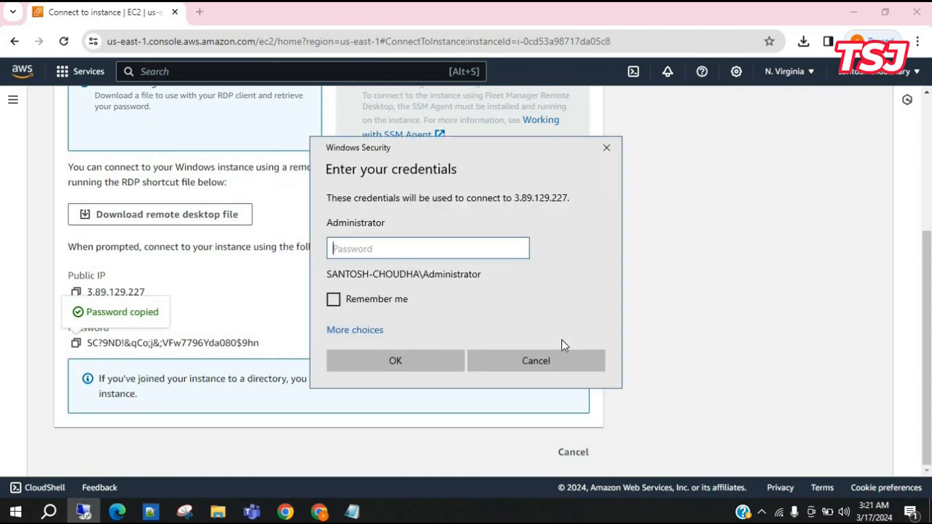
pyautogui.click(450, 251)
pyautogui.hotkey('ctrl', 'v')
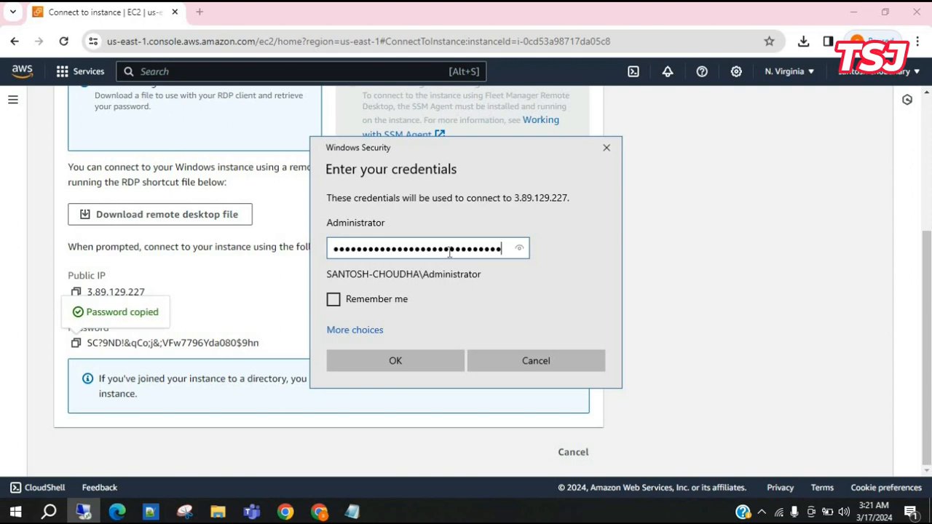
pyautogui.click(335, 301)
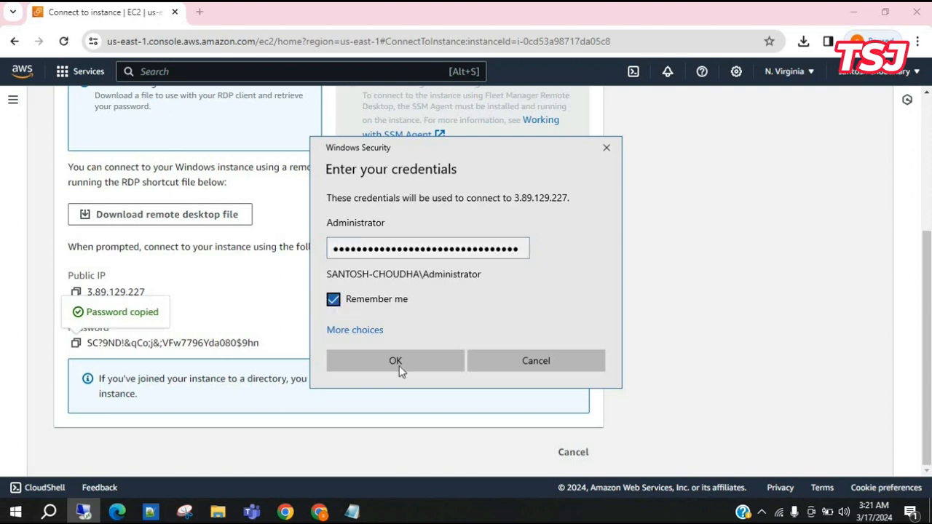
pyautogui.click(400, 366)
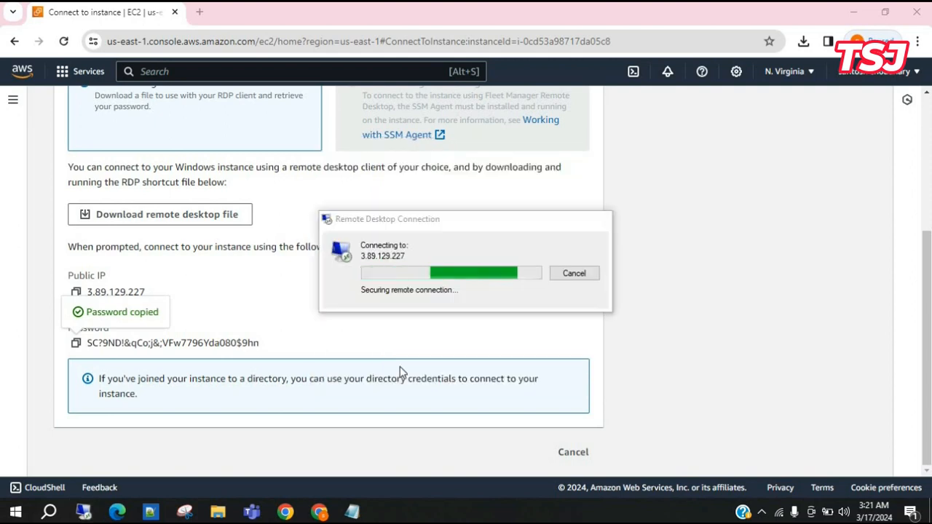
pyautogui.click(510, 380)
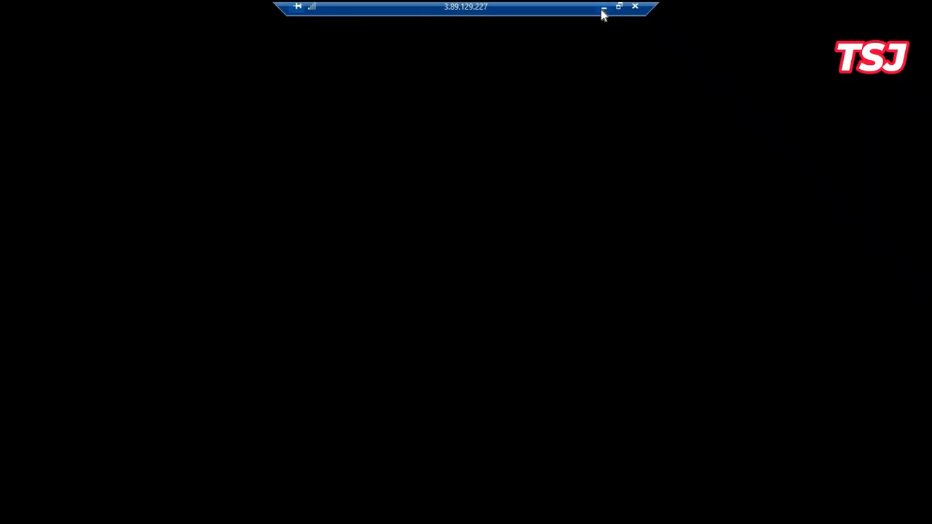
# - Minimize the remote session, return to the EC2 instances list, and copy myserver01's private IPv4 address
pyautogui.click(606, 9)
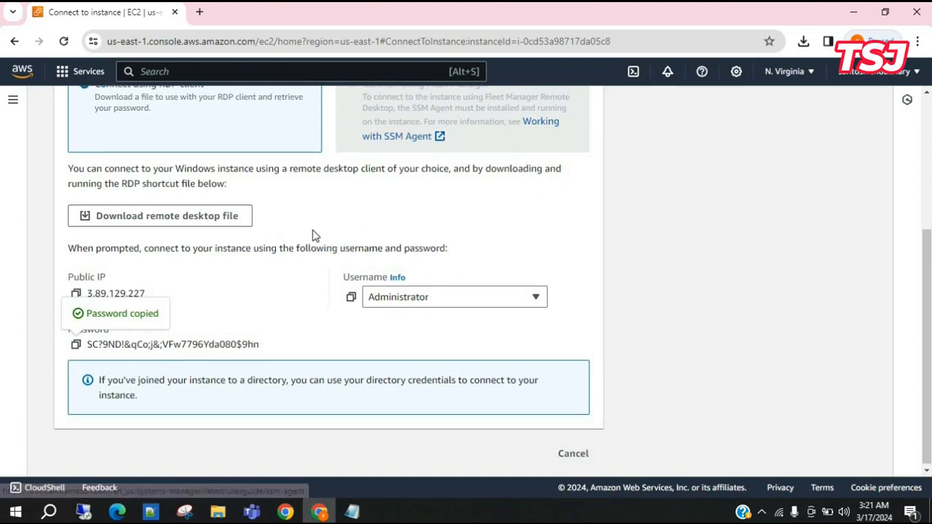
pyautogui.scroll(3, 313, 233)
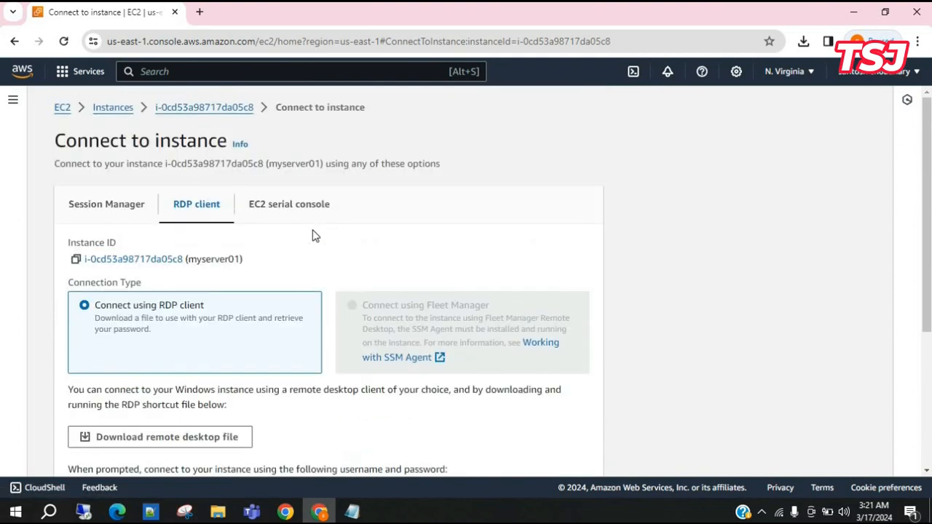
pyautogui.click(113, 108)
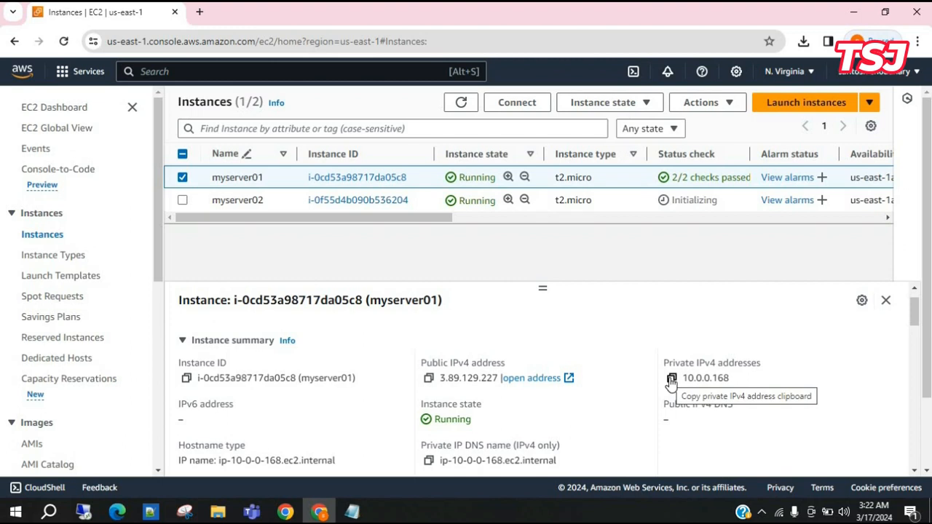
pyautogui.click(670, 380)
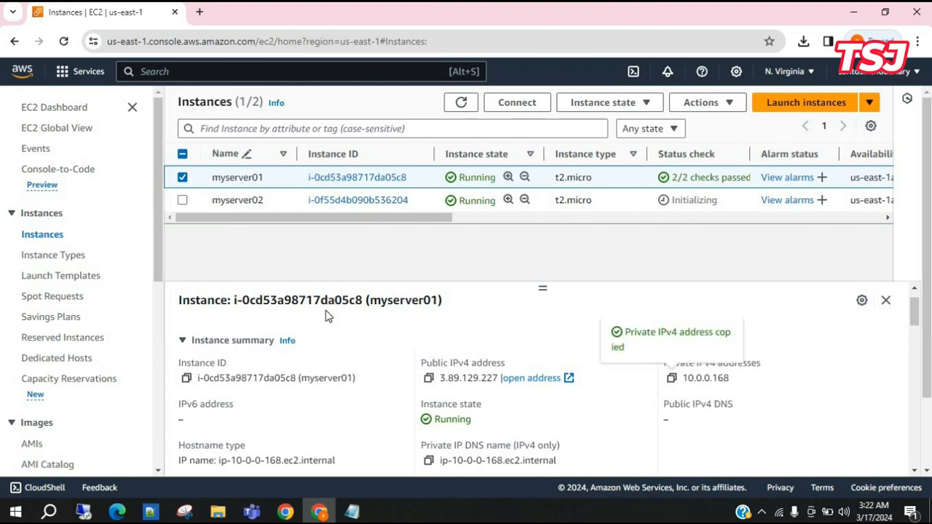
# - In the Notepad note, insert a "private ip-" line with the copied address below the server 1 password
pyautogui.click(352, 511)
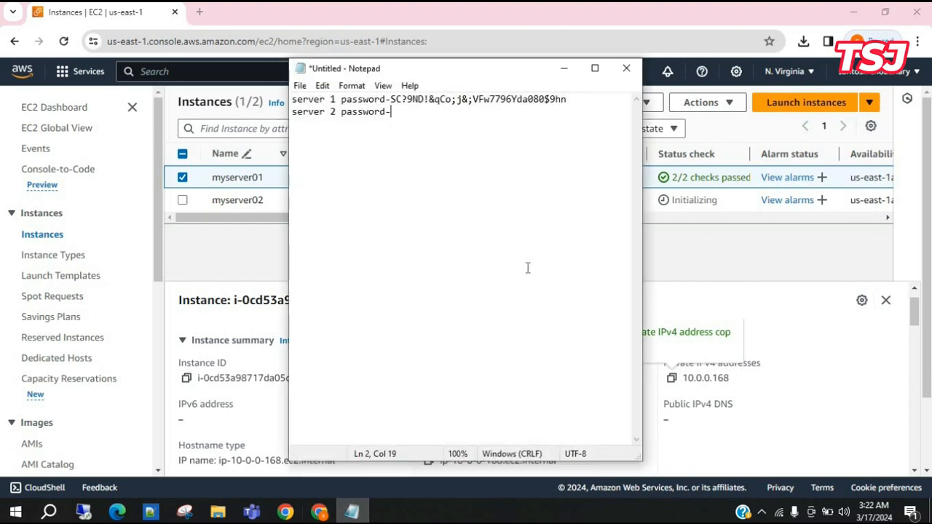
pyautogui.click(588, 104)
pyautogui.press('Return')
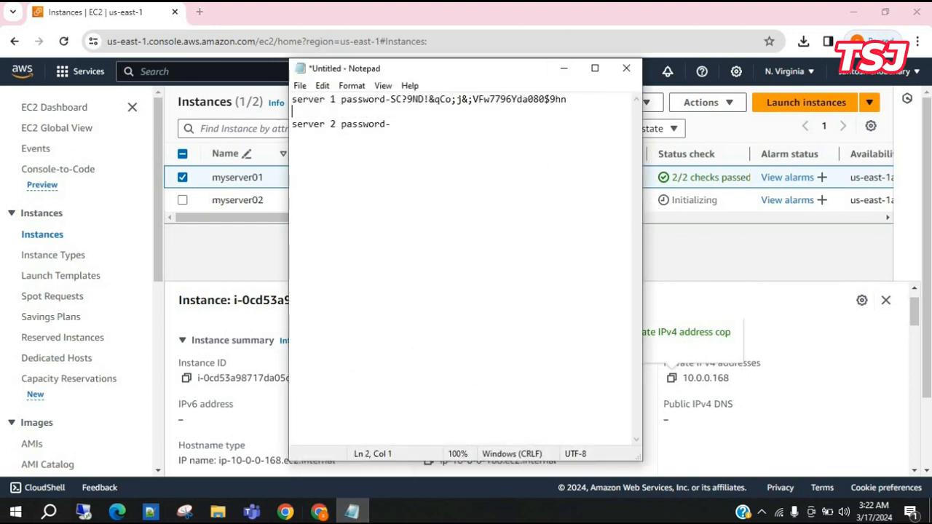
pyautogui.write('private ip-')
pyautogui.hotkey('ctrl', 'v')
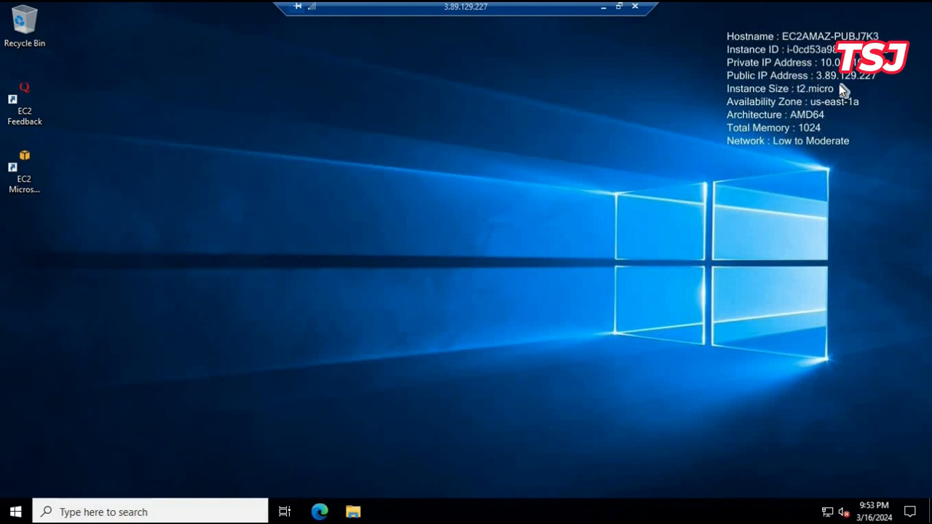
# - From the refreshed instances list, start connecting to only myserver02 with the RDP client option and download its remote desktop file
pyautogui.click(603, 10)
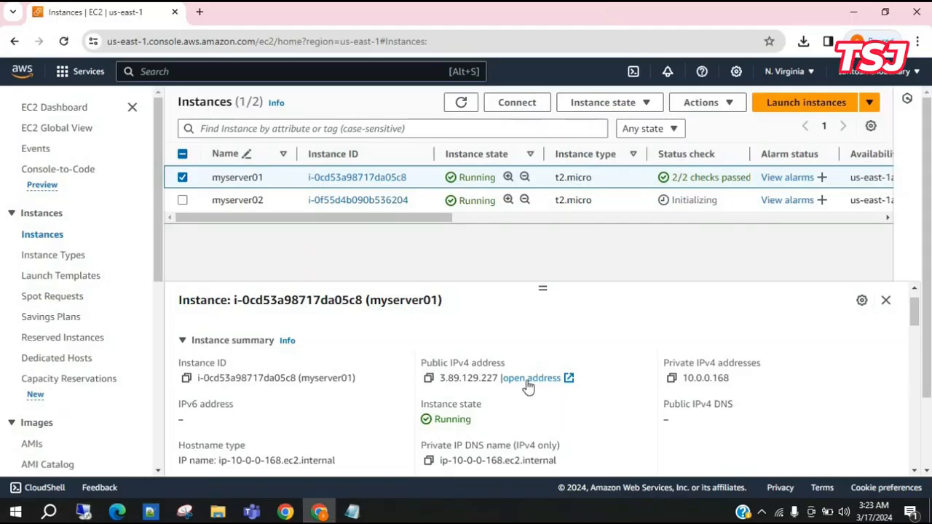
pyautogui.click(461, 102)
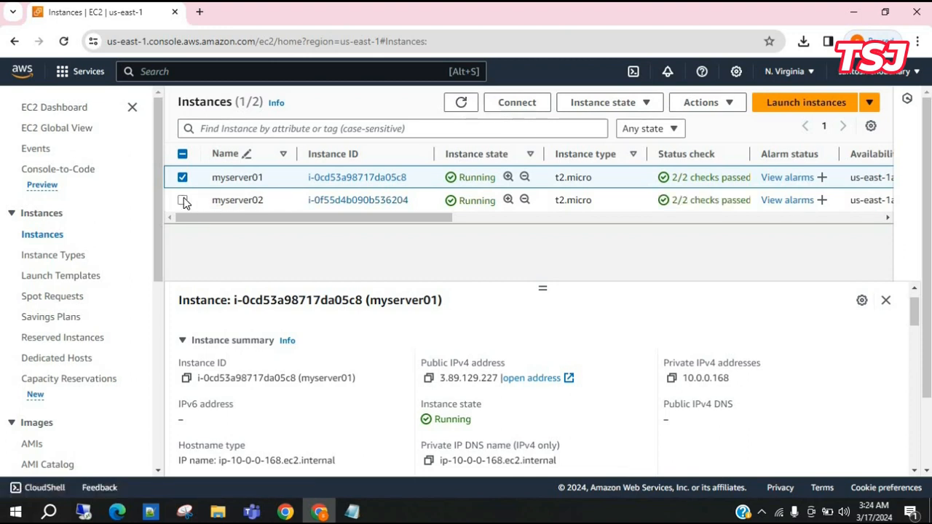
pyautogui.click(182, 201)
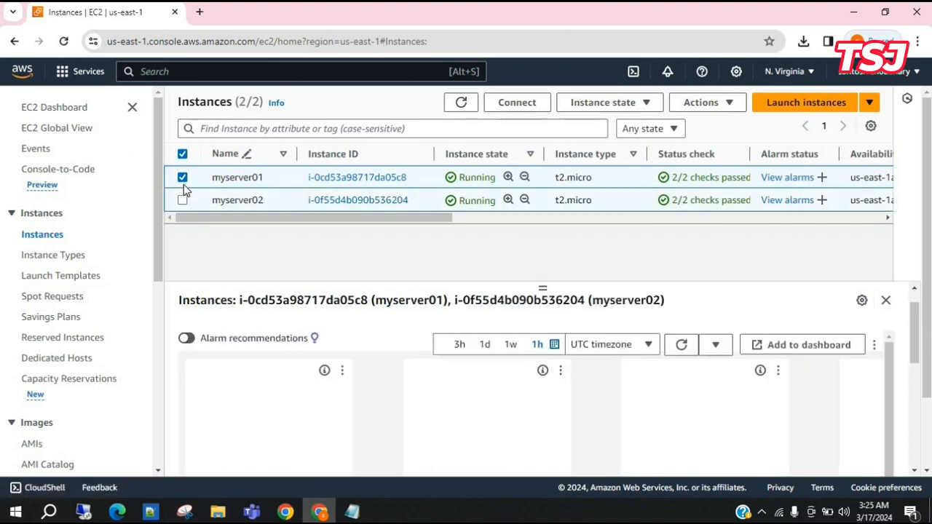
pyautogui.click(183, 178)
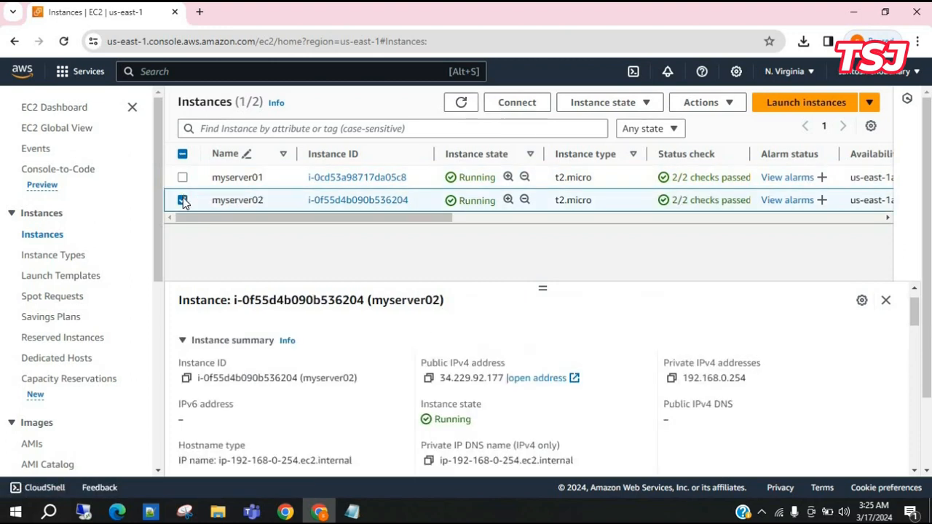
pyautogui.click(518, 104)
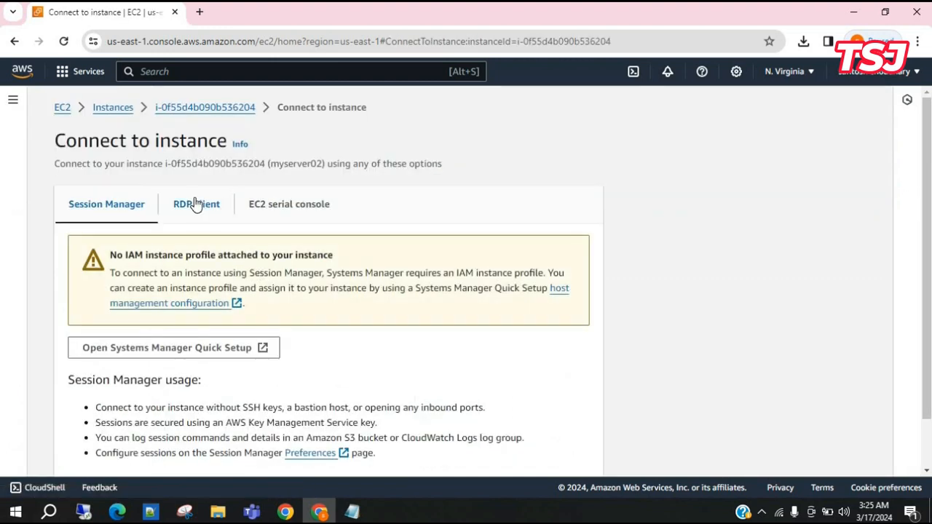
pyautogui.click(195, 204)
pyautogui.scroll(-1, 201, 375)
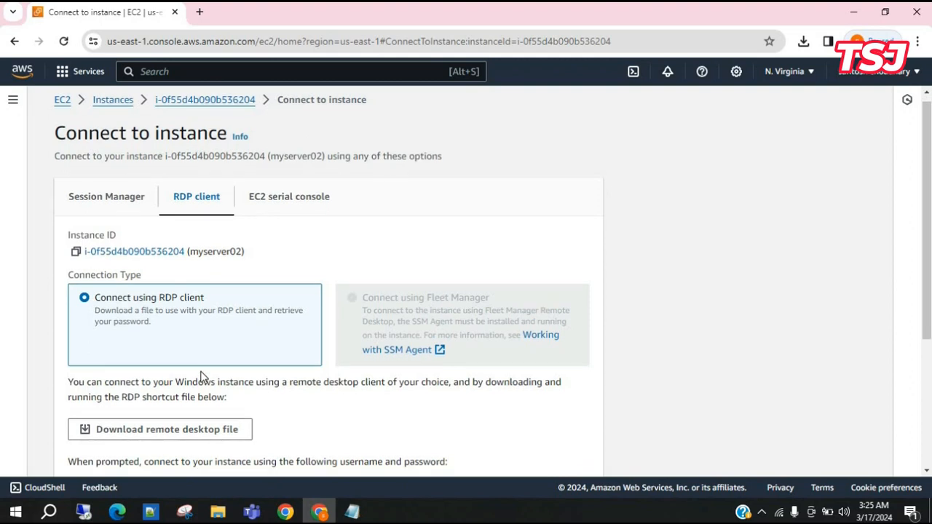
pyautogui.scroll(-2, 202, 376)
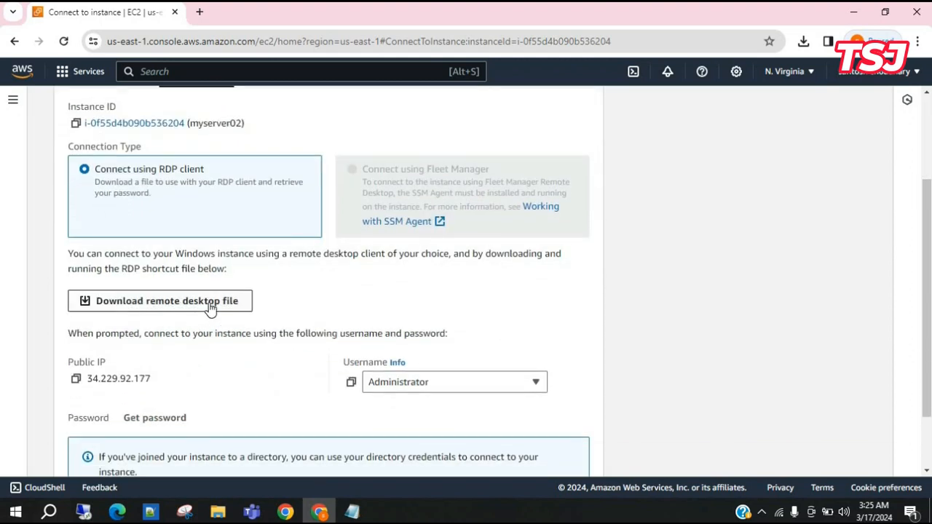
pyautogui.click(209, 307)
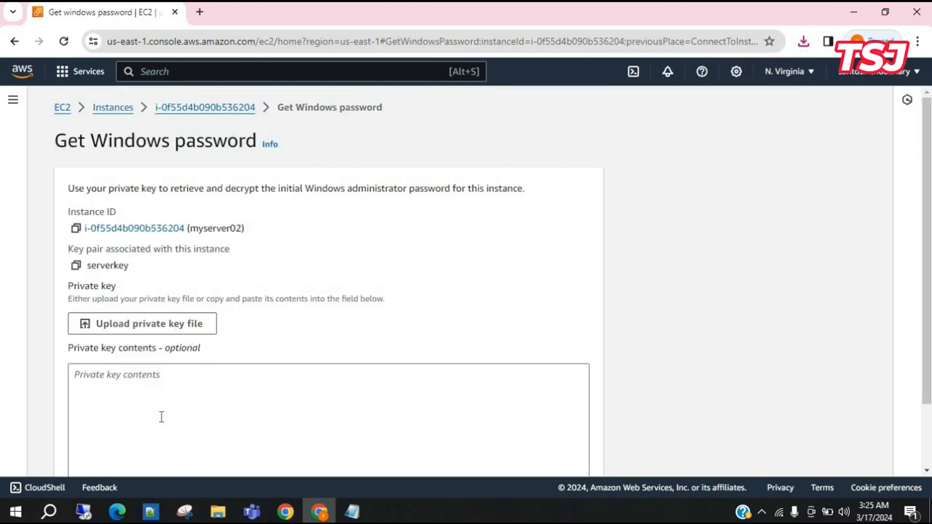
# - Decrypt myserver02's Windows administrator password by uploading the private key file serverkey.pem from Downloads
pyautogui.scroll(-1, 161, 418)
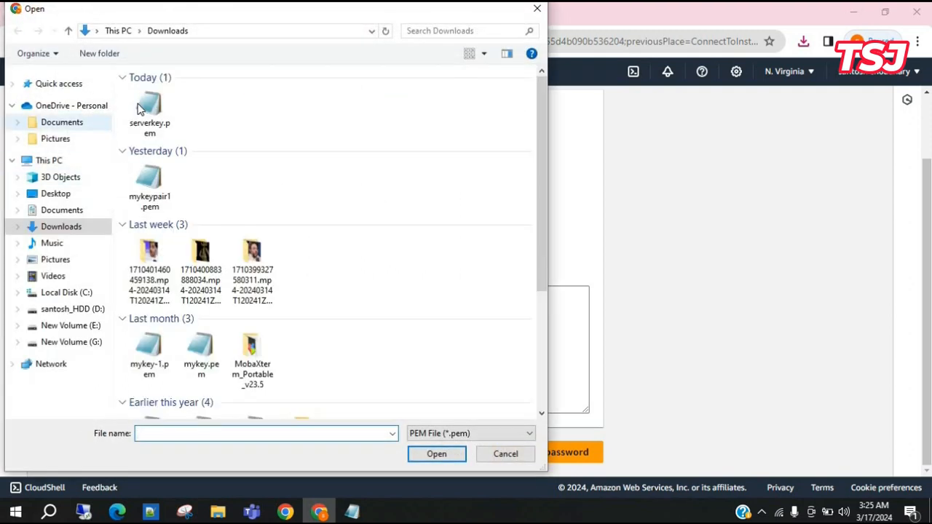
pyautogui.click(149, 107)
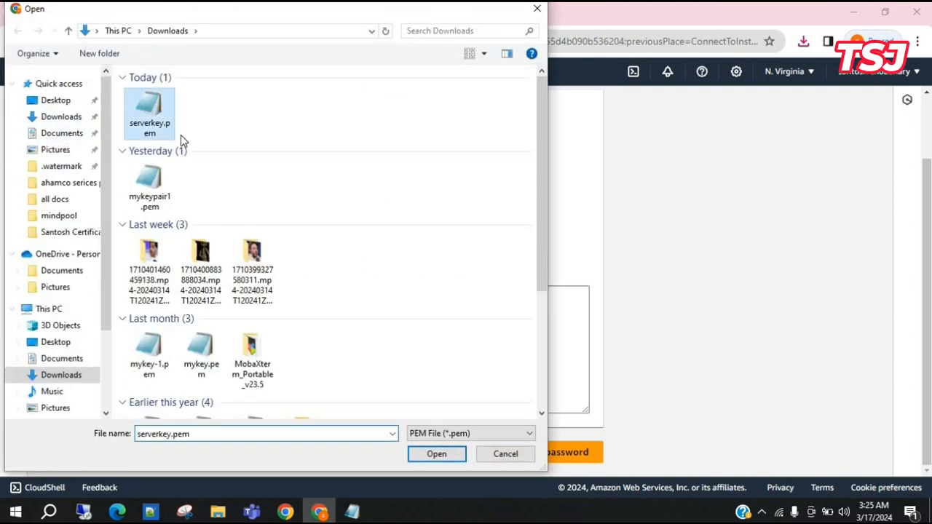
pyautogui.click(437, 453)
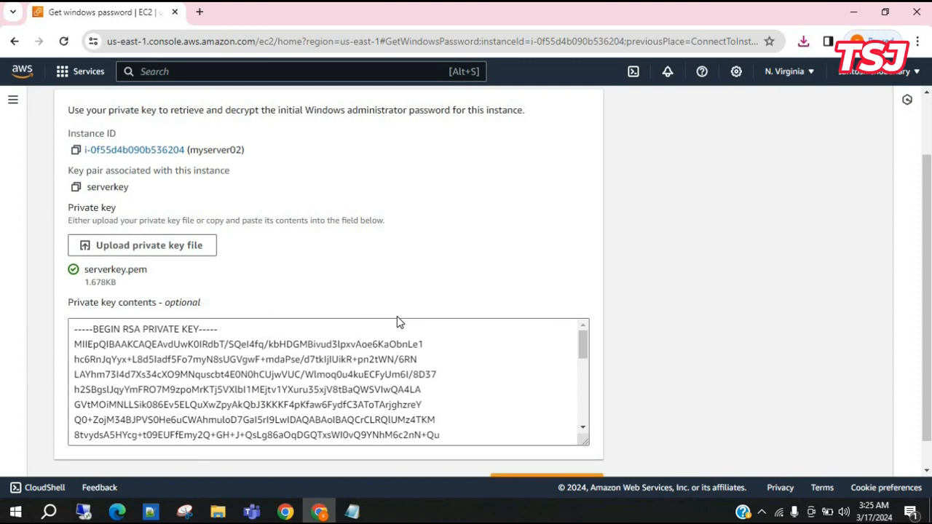
pyautogui.scroll(-1, 396, 316)
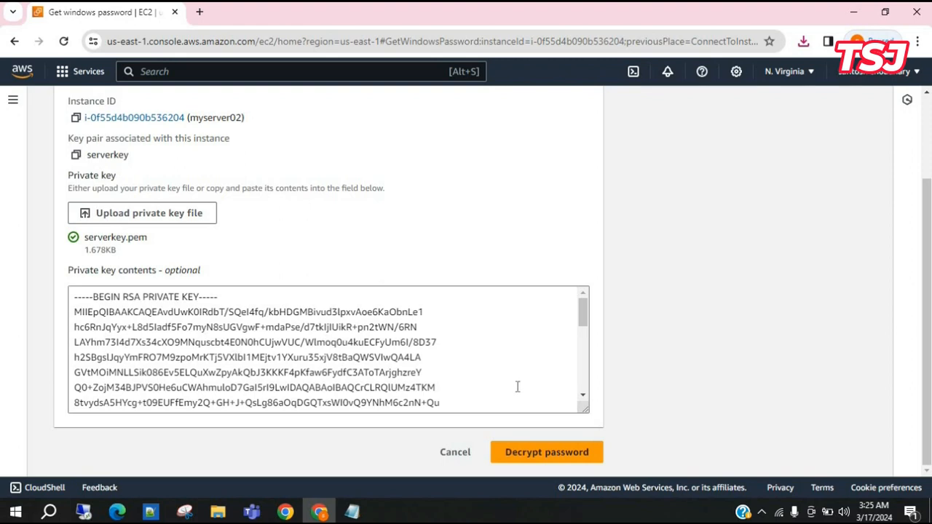
pyautogui.click(547, 452)
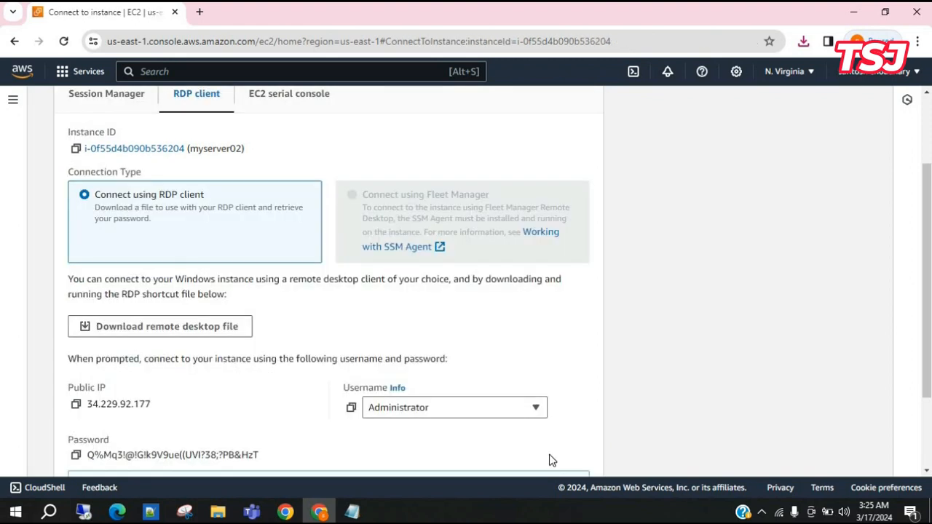
pyautogui.scroll(-2, 223, 439)
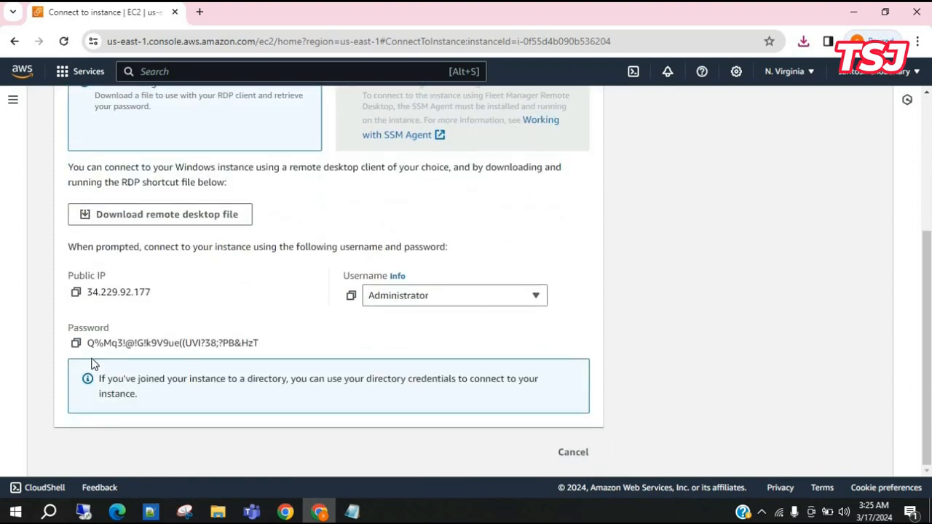
# - Copy myserver02's decrypted administrator password and paste it after "server 2 password-" in the Notepad note
pyautogui.click(76, 343)
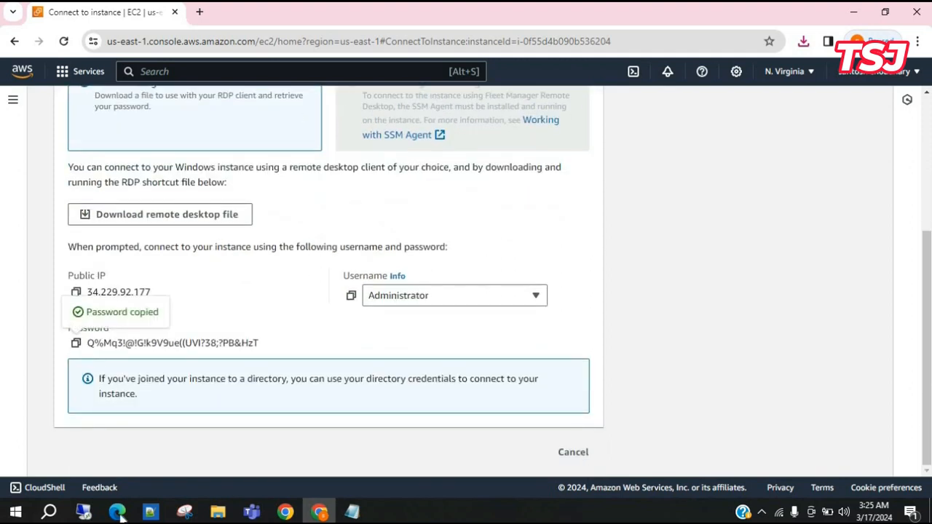
pyautogui.click(352, 511)
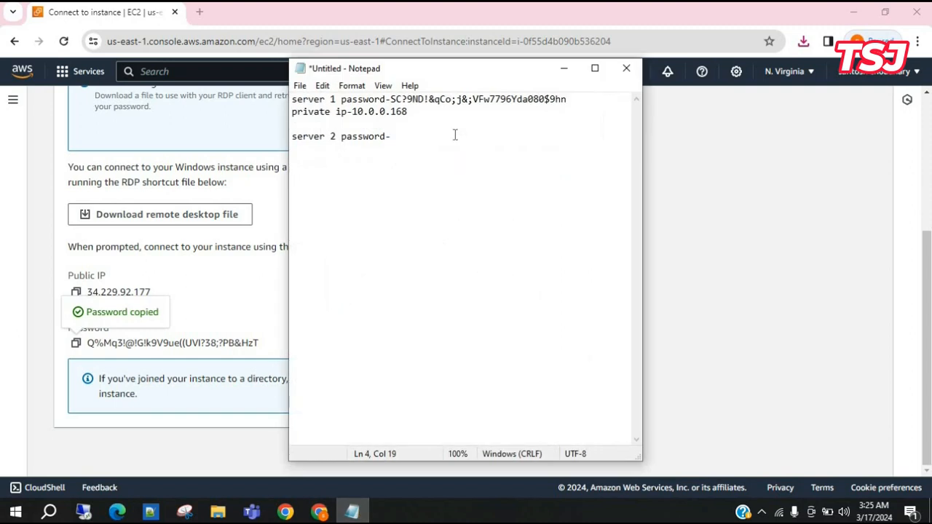
pyautogui.hotkey('ctrl', 'v')
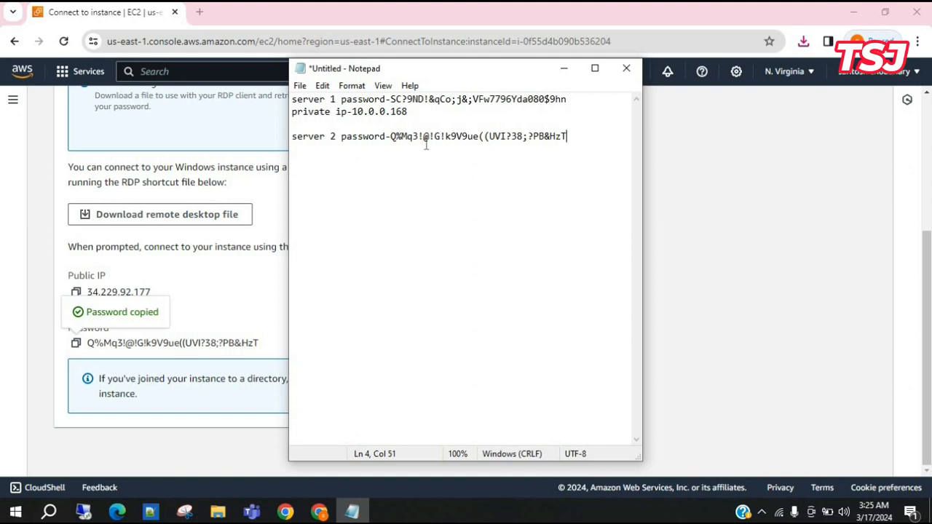
pyautogui.click(560, 69)
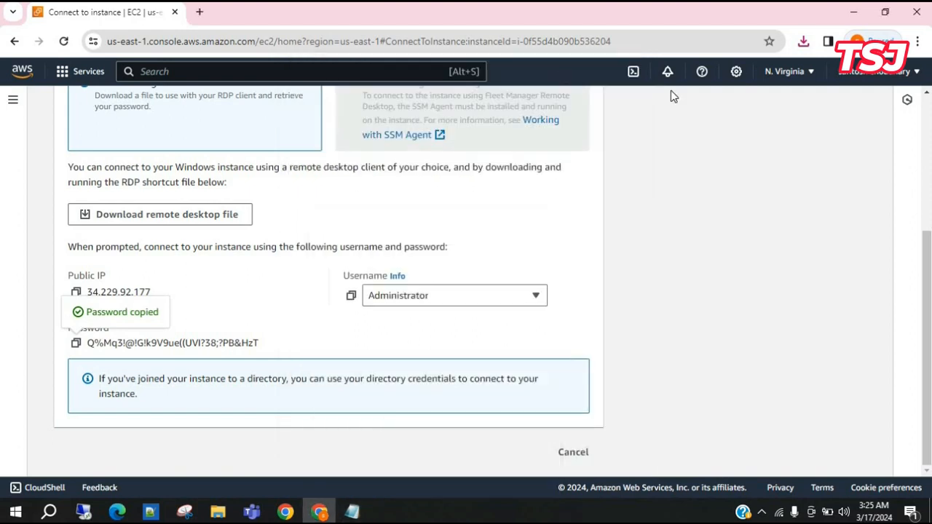
# - Open the downloaded myserver02.rdp file and connect with the administrator password, accepting the publisher and certificate warnings
pyautogui.click(804, 43)
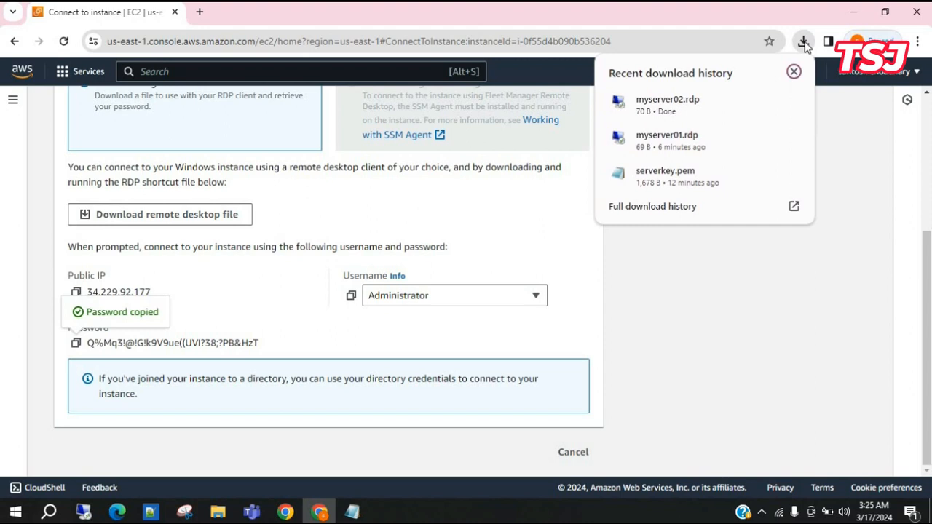
pyautogui.click(693, 107)
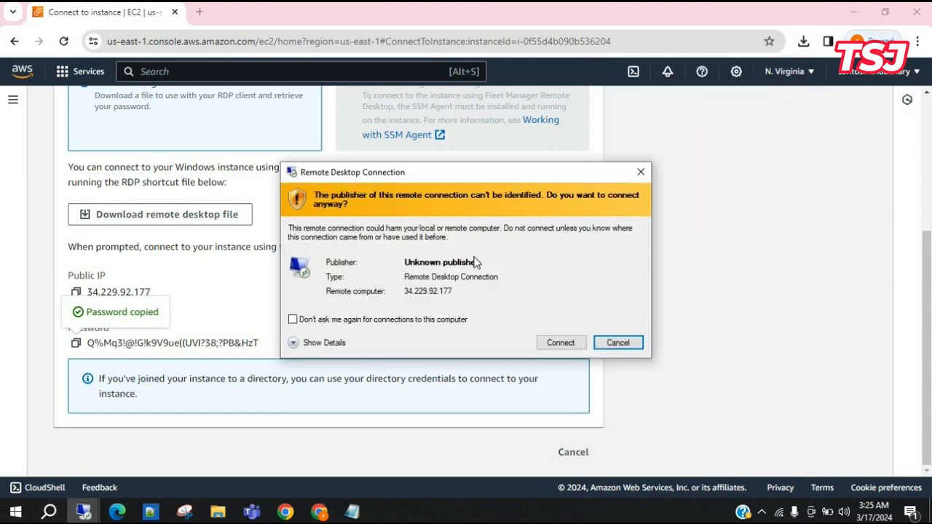
pyautogui.click(561, 342)
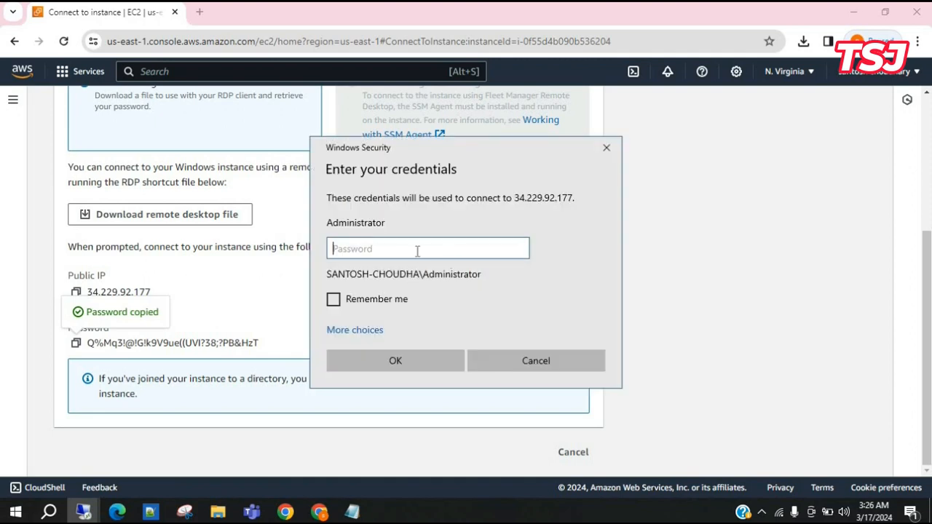
pyautogui.hotkey('ctrl', 'v')
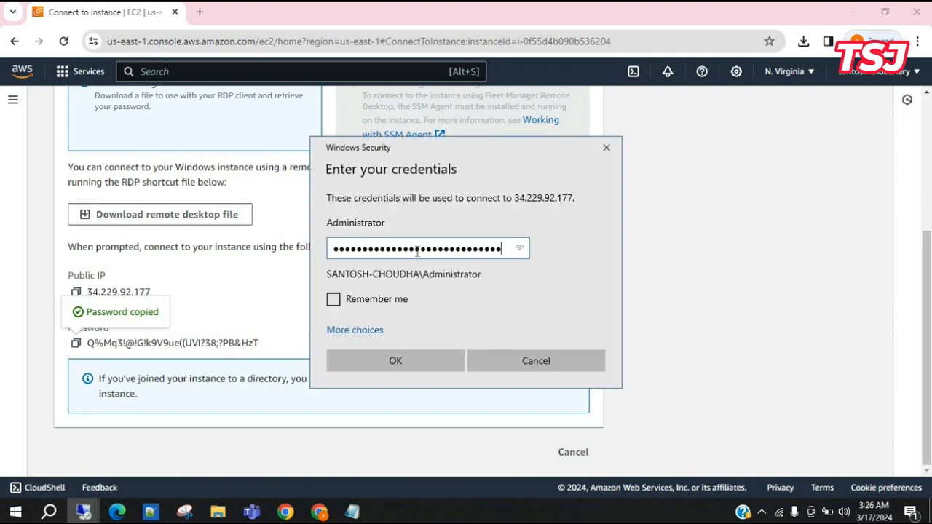
pyautogui.click(405, 362)
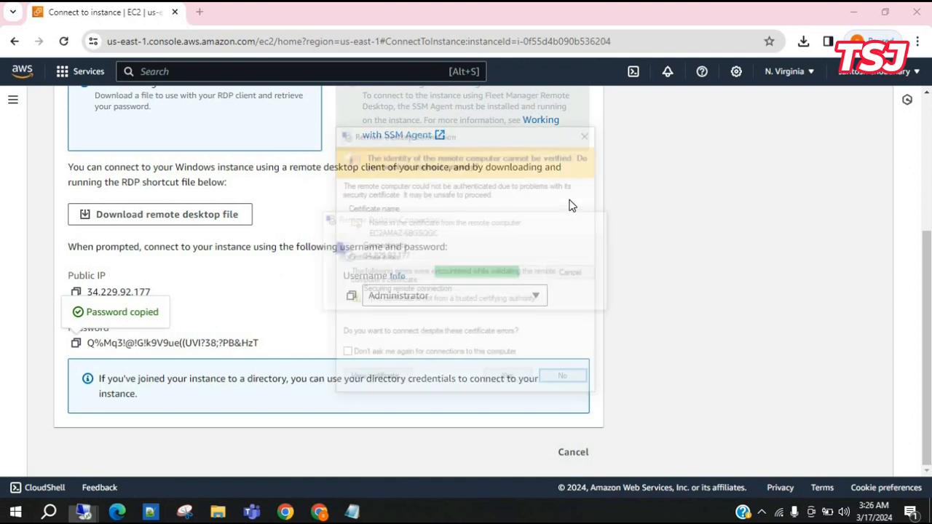
pyautogui.click(510, 380)
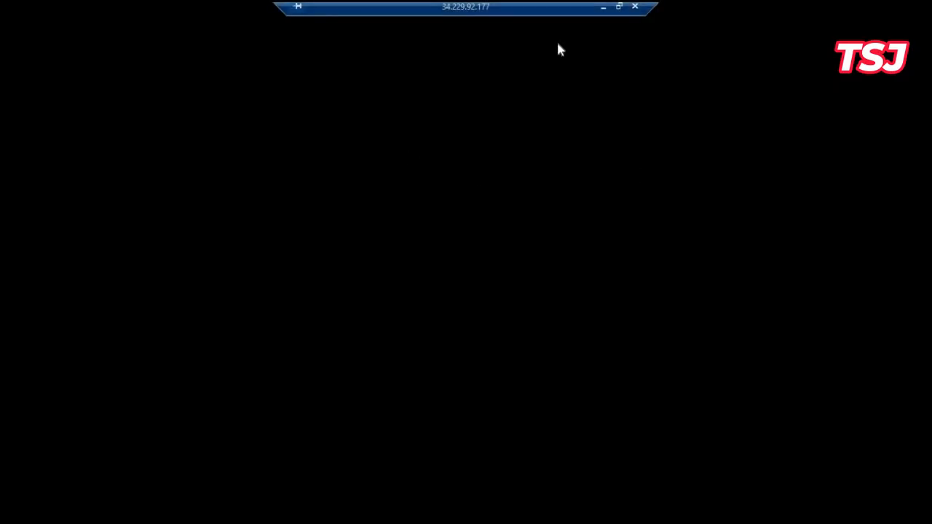
# - Minimize myserver02's remote session, return to the EC2 instances list, and copy myserver02's private IPv4 address
pyautogui.click(603, 8)
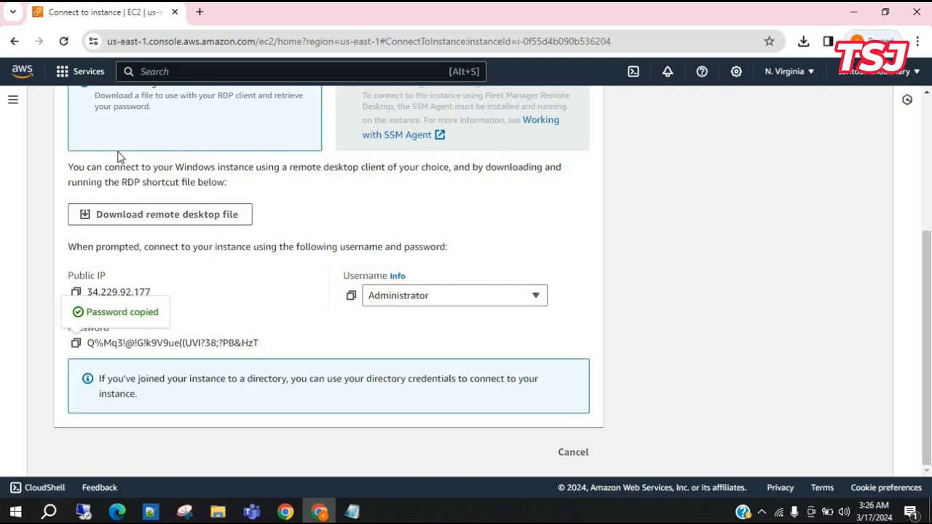
pyautogui.scroll(3, 329, 155)
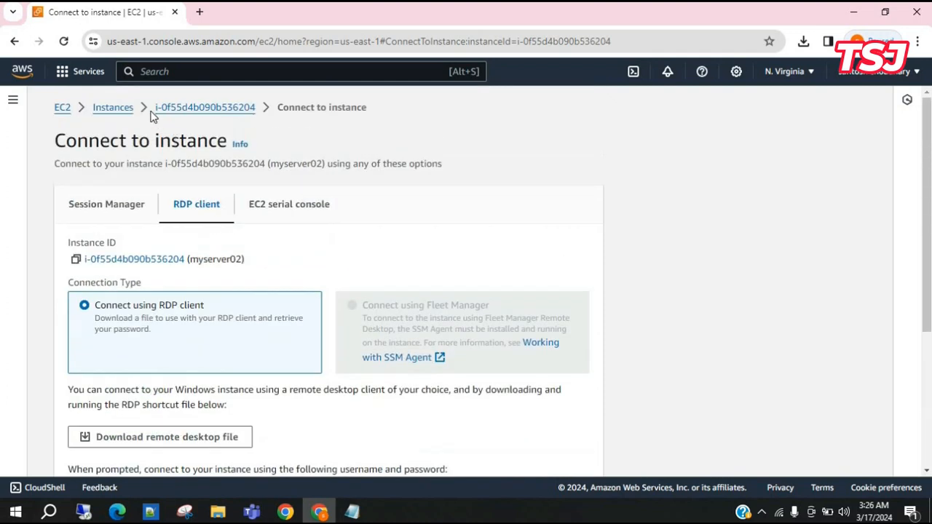
pyautogui.click(128, 109)
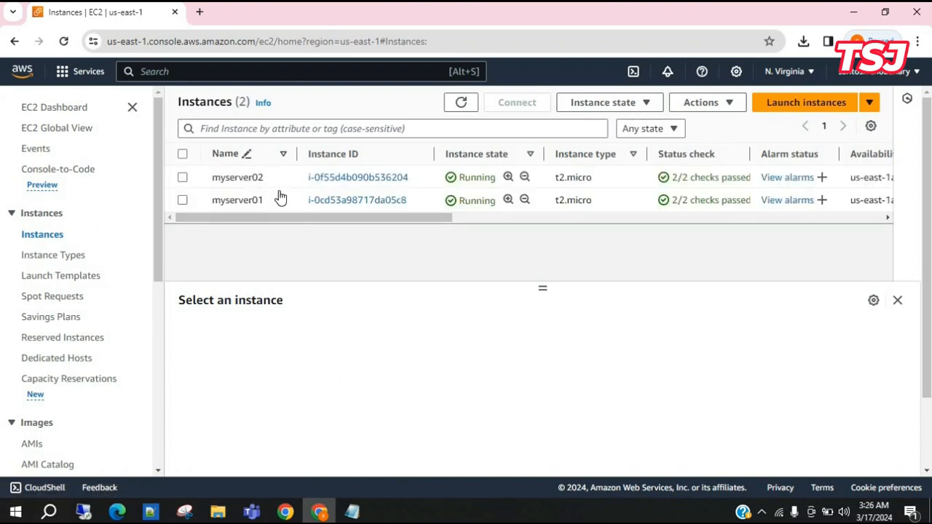
pyautogui.click(182, 178)
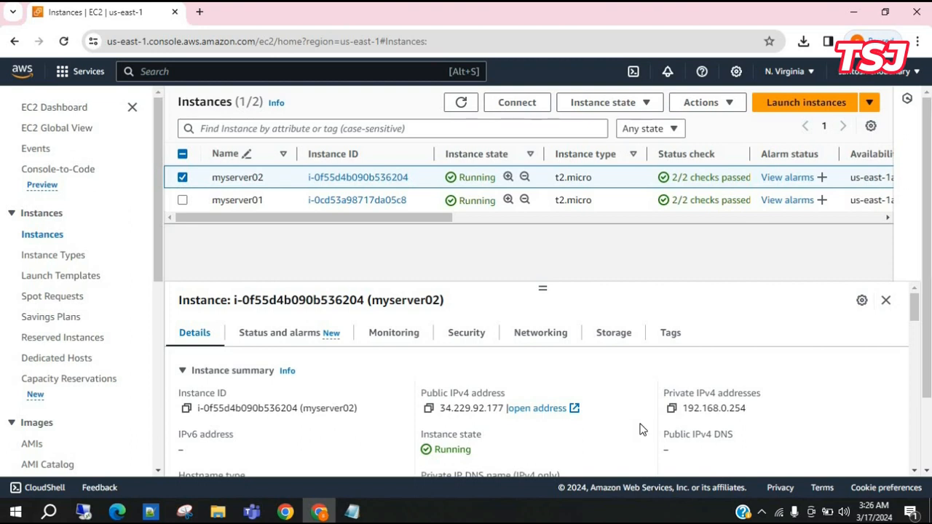
pyautogui.click(672, 409)
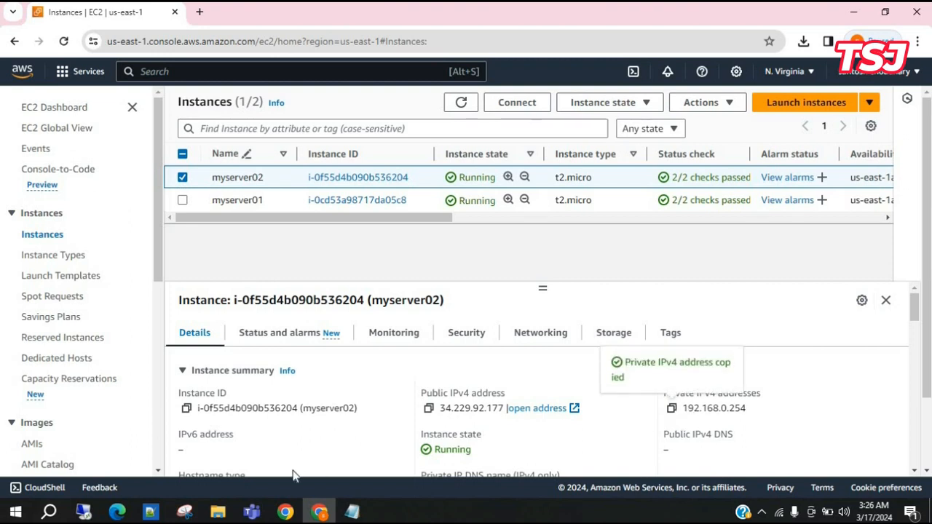
# - In the Notepad note, add the line "private ip-192.168.0.254" below the server 2 password, and minimize the note
pyautogui.click(352, 514)
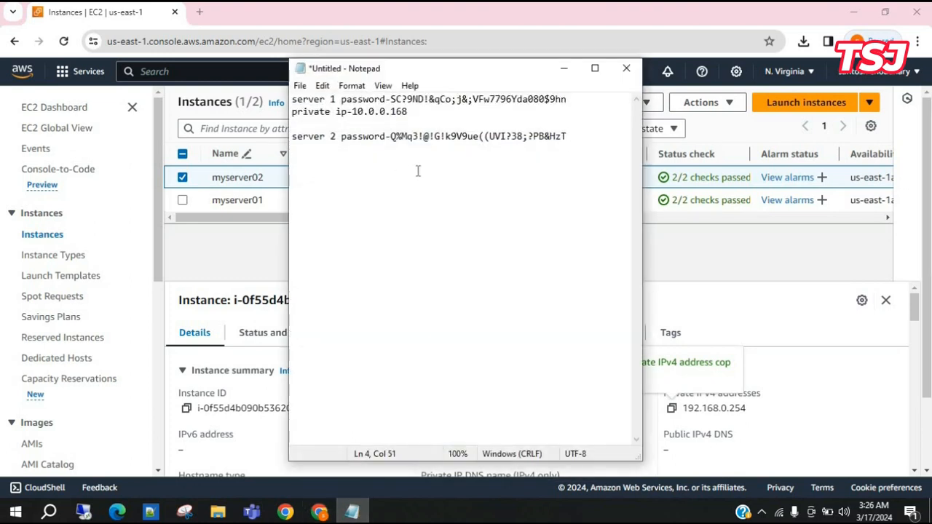
pyautogui.click(418, 170)
pyautogui.click(584, 138)
pyautogui.press('Return')
pyautogui.write('private ip-')
pyautogui.hotkey('ctrl', 'v')
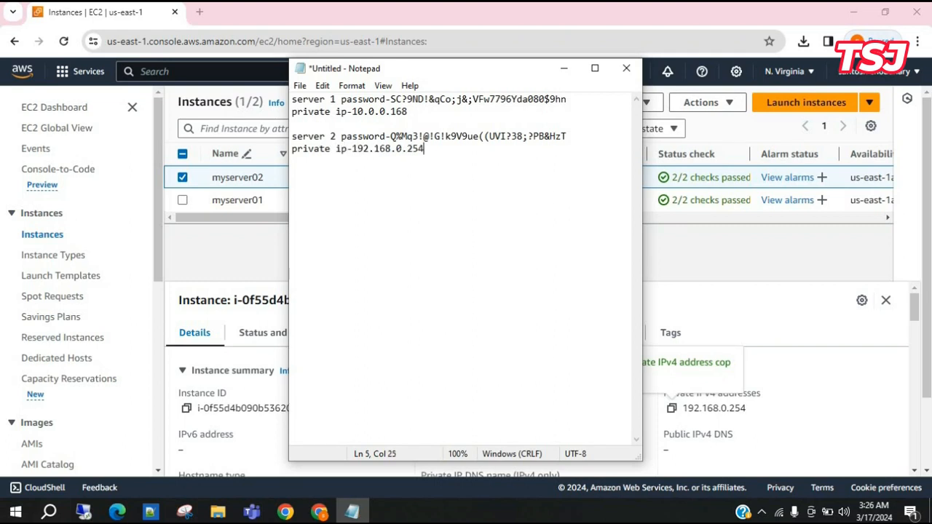
pyautogui.click(564, 67)
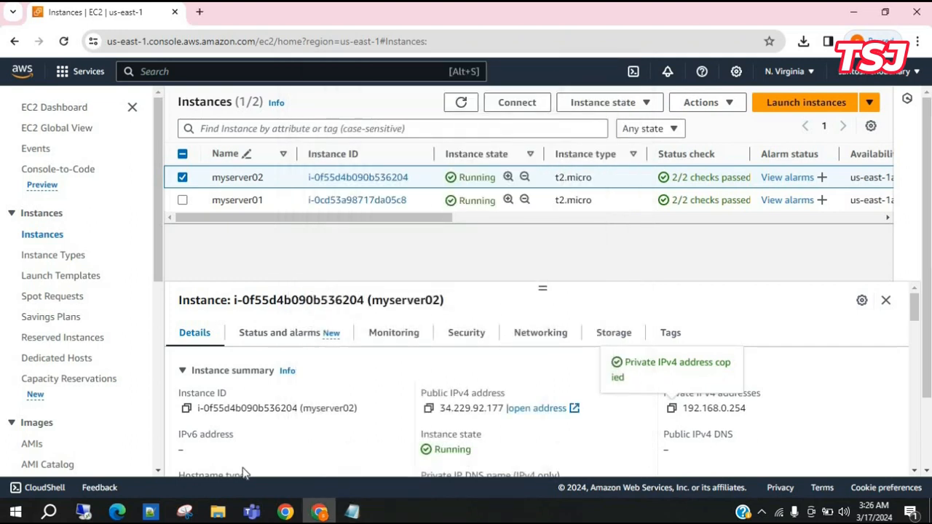
# - Bring up myserver02's remote session until its Windows desktop loads, and minimize it again
pyautogui.moveTo(86, 512)
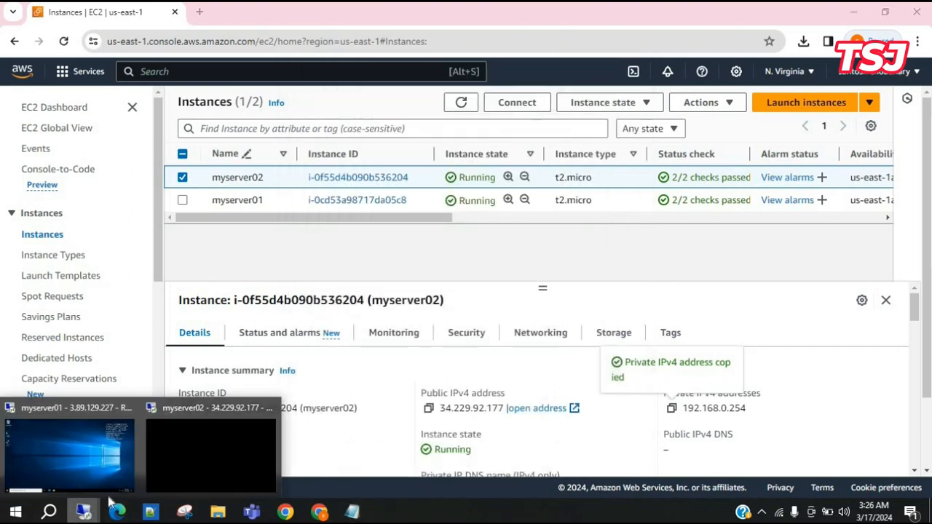
pyautogui.click(202, 472)
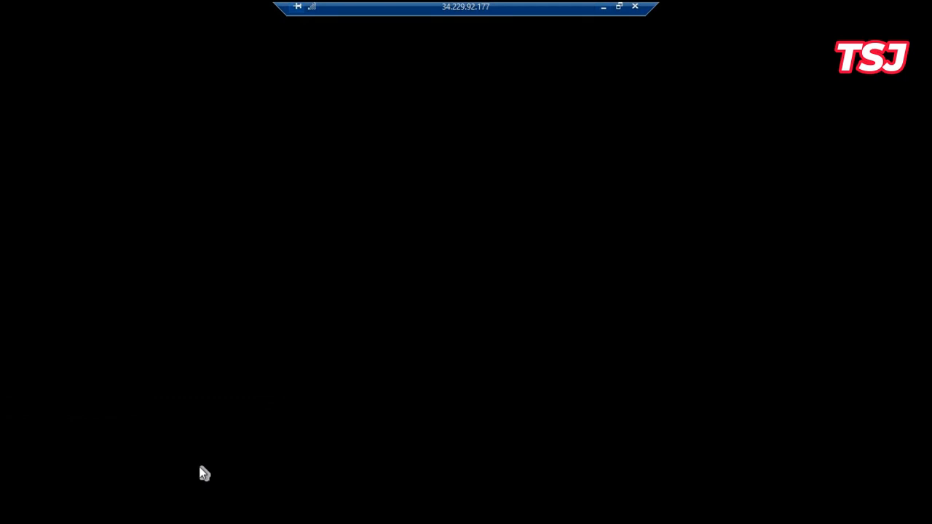
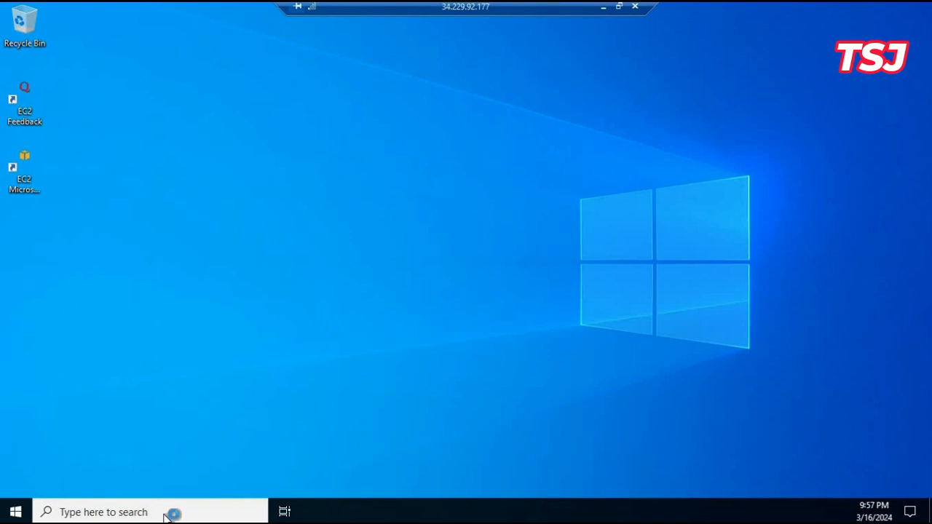
pyautogui.click(603, 8)
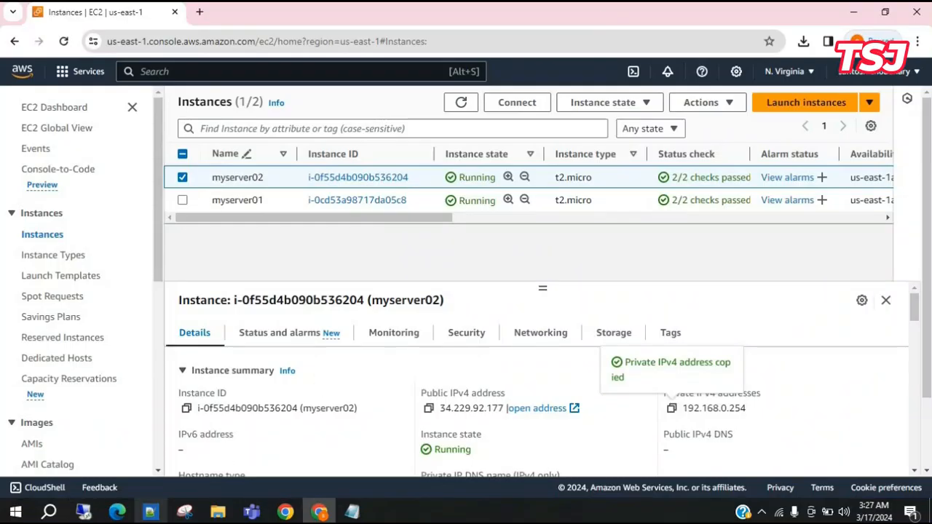
# - Switch to myserver01's remote session, open Command Prompt, and begin a ping command
pyautogui.moveTo(83, 511)
pyautogui.click(62, 476)
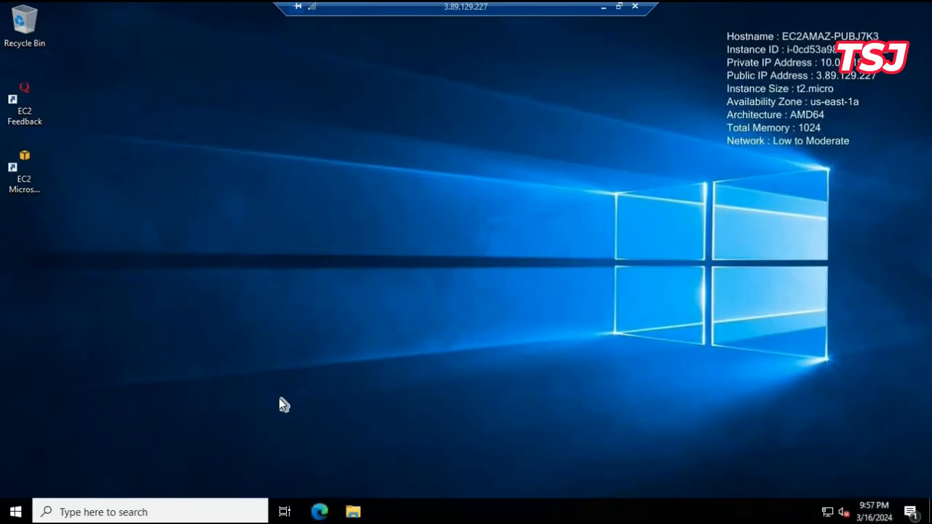
pyautogui.click(169, 513)
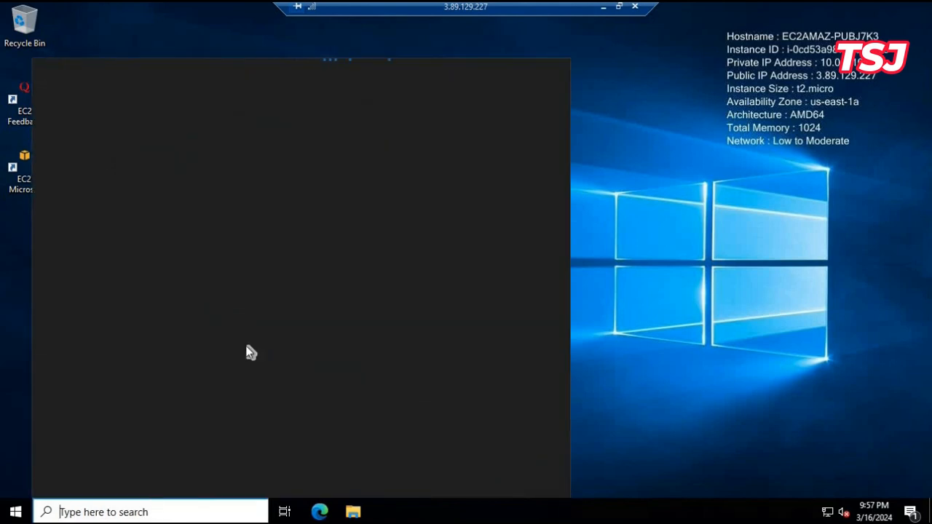
pyautogui.write('cmd')
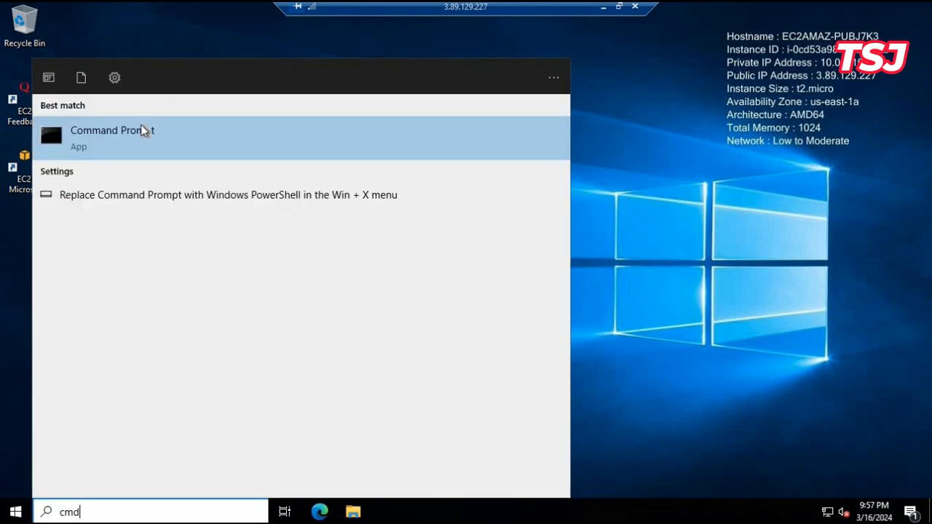
pyautogui.click(143, 129)
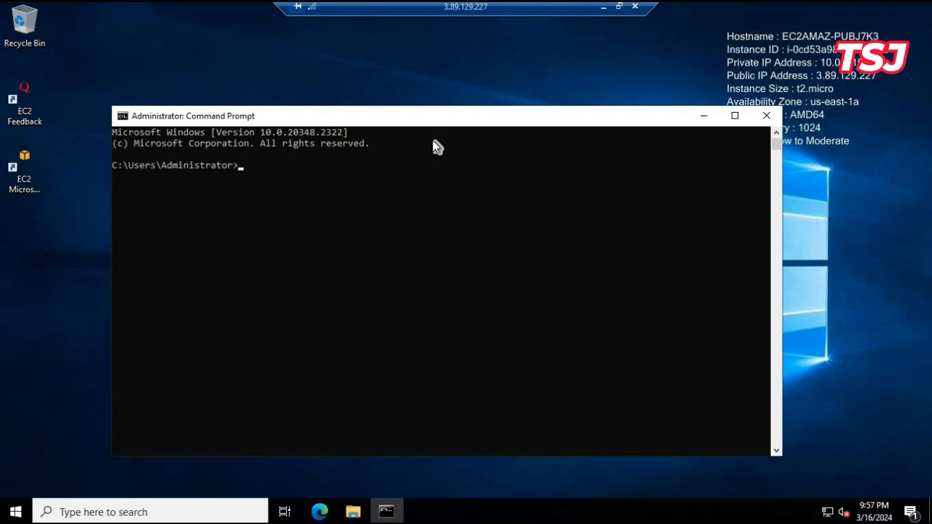
pyautogui.click(314, 176)
pyautogui.write('ping')
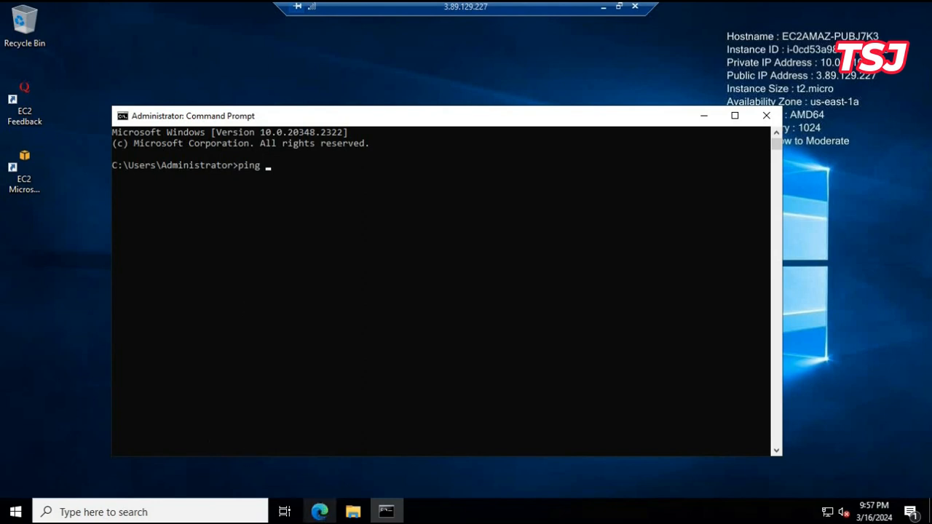
# - Minimize myserver01's session and select server 2's private IP address in the Notepad note
pyautogui.moveTo(391, 502)
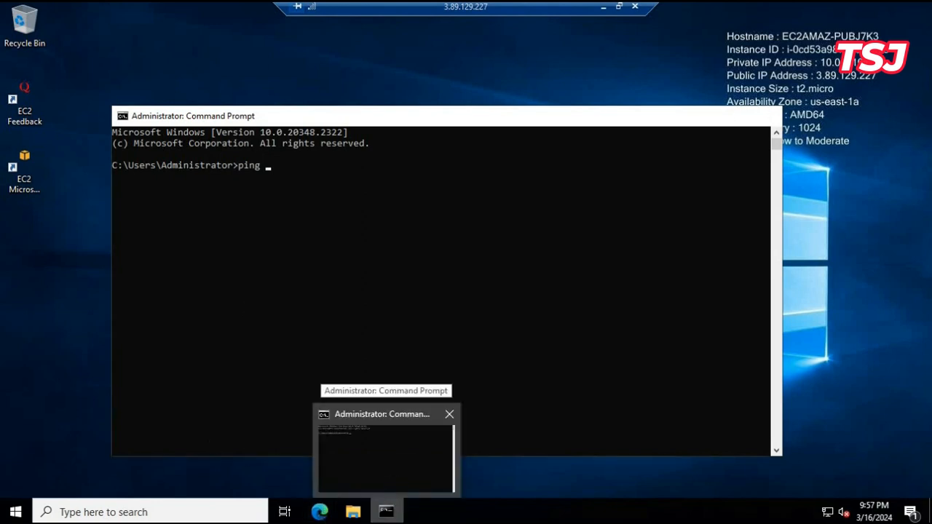
pyautogui.click(603, 7)
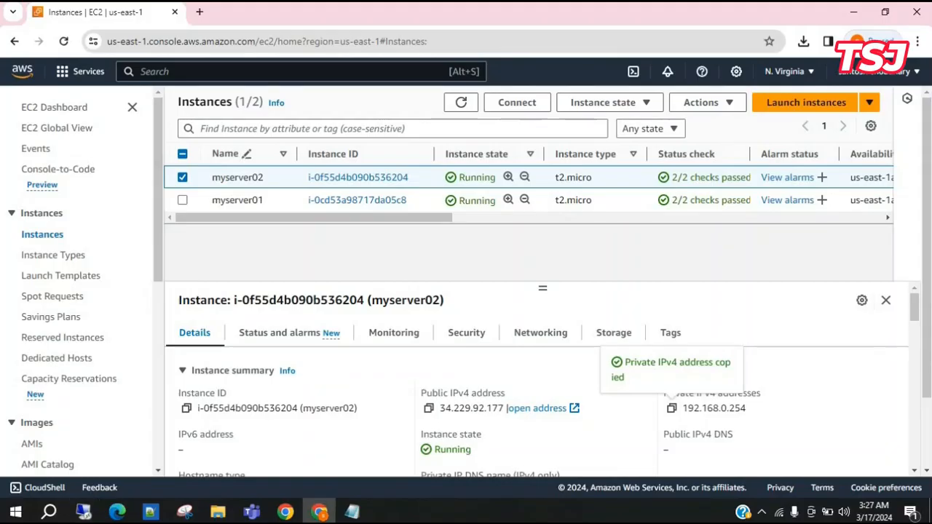
pyautogui.click(351, 511)
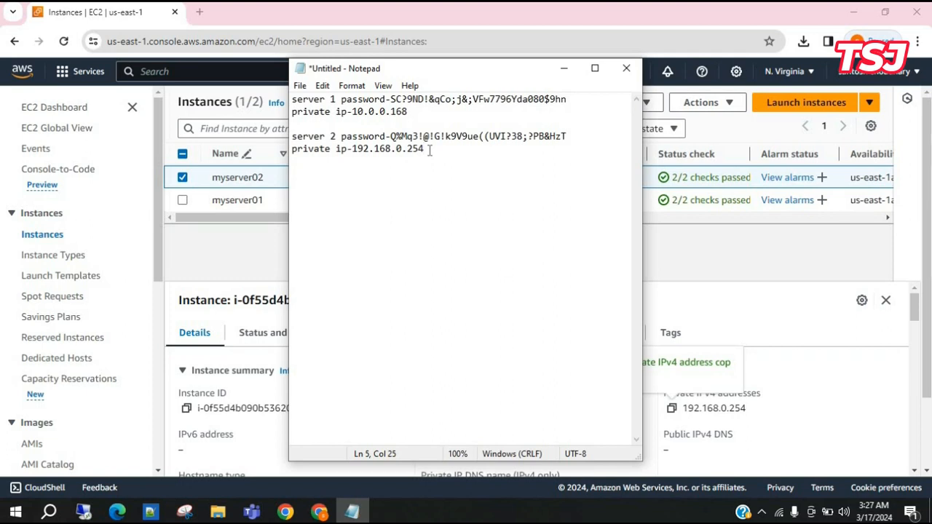
pyautogui.moveTo(430, 149); pyautogui.dragTo(352, 150)
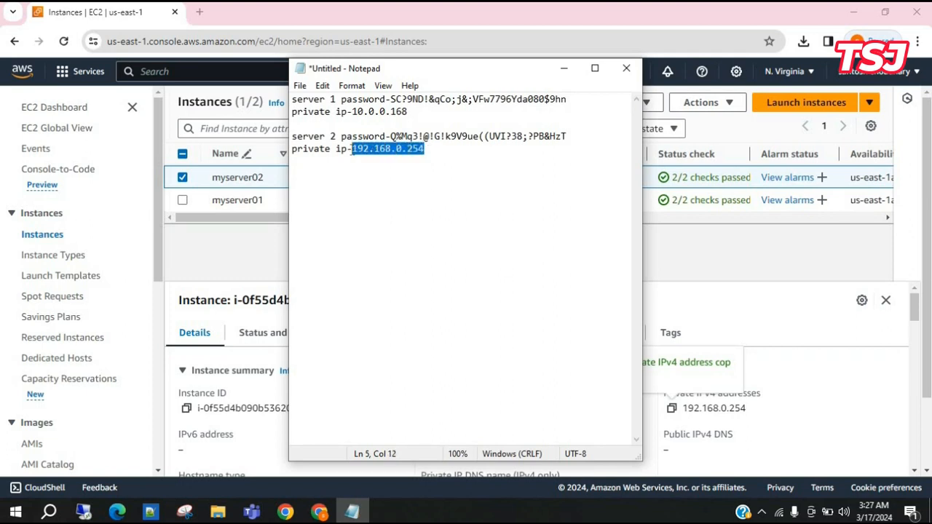
pyautogui.click(563, 69)
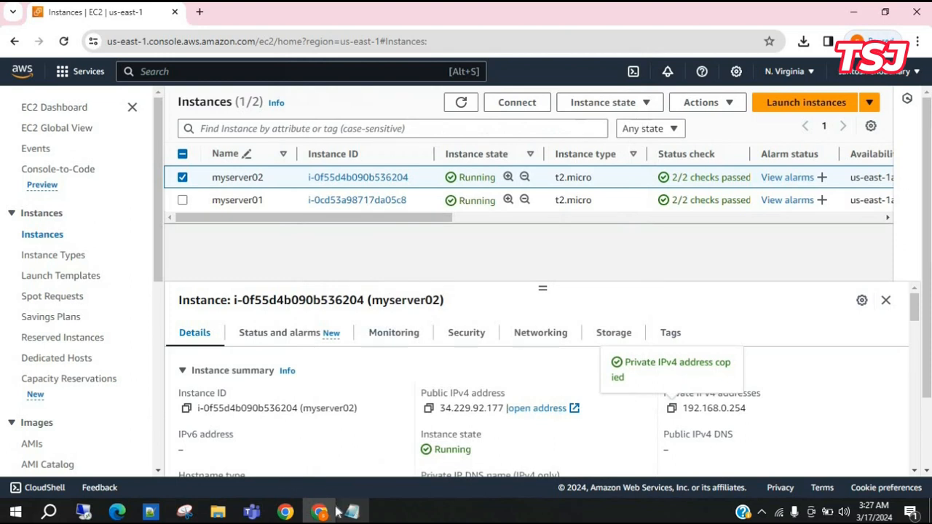
# - From myserver01's Command Prompt, ping myserver02 at 192.168.0.254, and minimize the remote session
pyautogui.moveTo(83, 514)
pyautogui.click(62, 462)
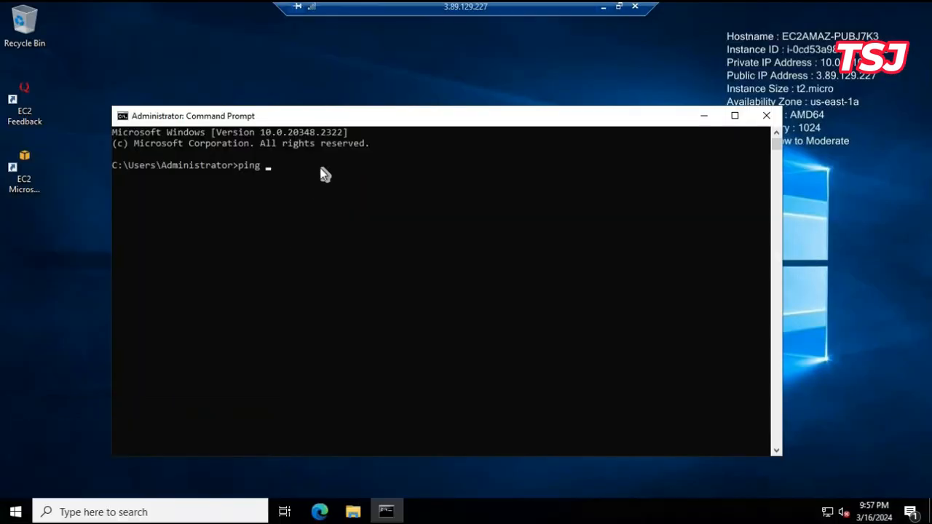
pyautogui.write('ping 192.168.0.254')
pyautogui.press('Return')
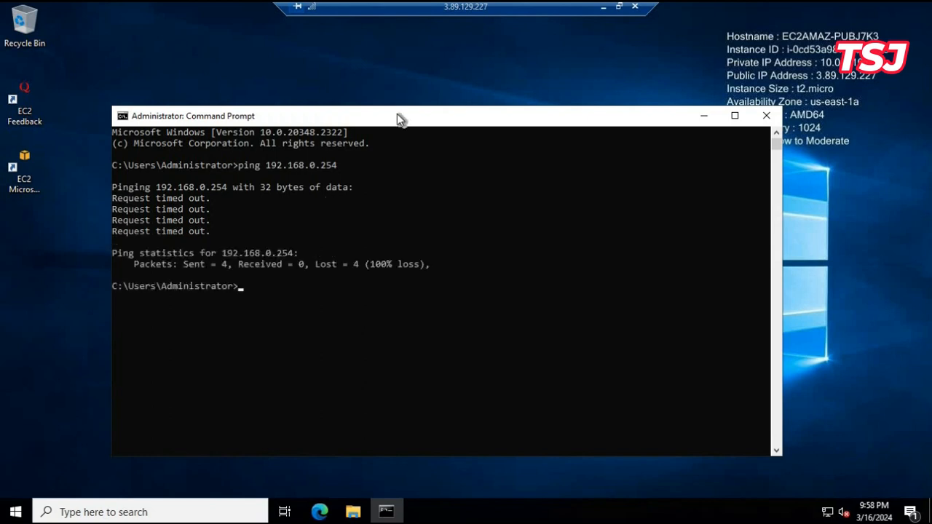
pyautogui.click(609, 7)
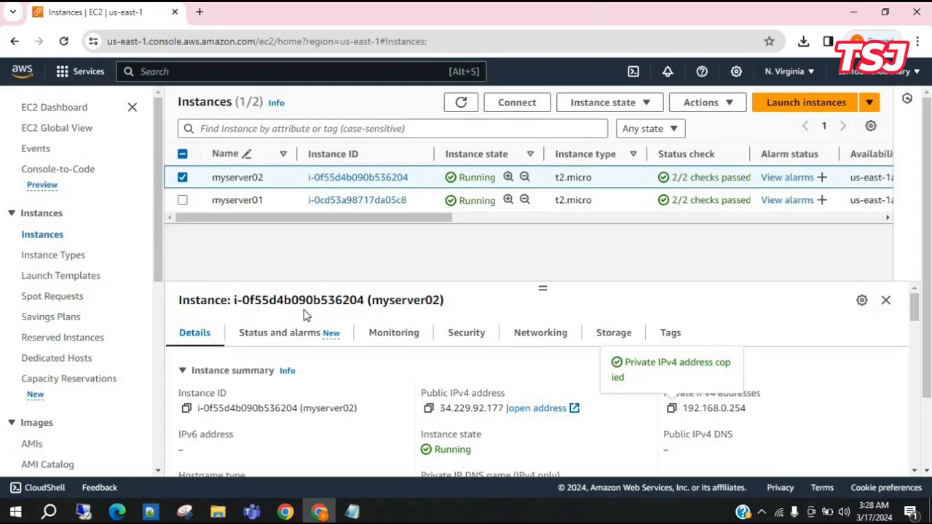
# - Go to the VPC service's peering connections and start a new peering connection named vpc-peering01-02
pyautogui.click(189, 71)
pyautogui.write('vpc')
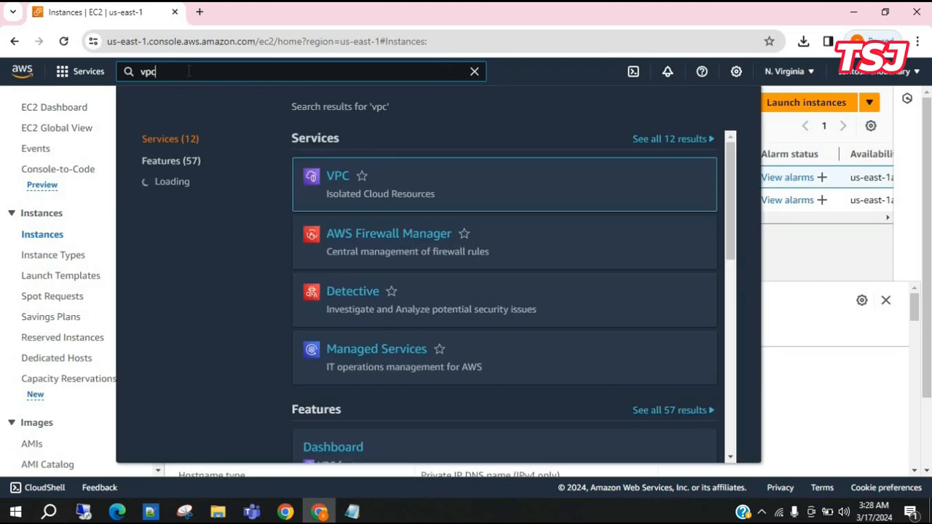
pyautogui.click(339, 176)
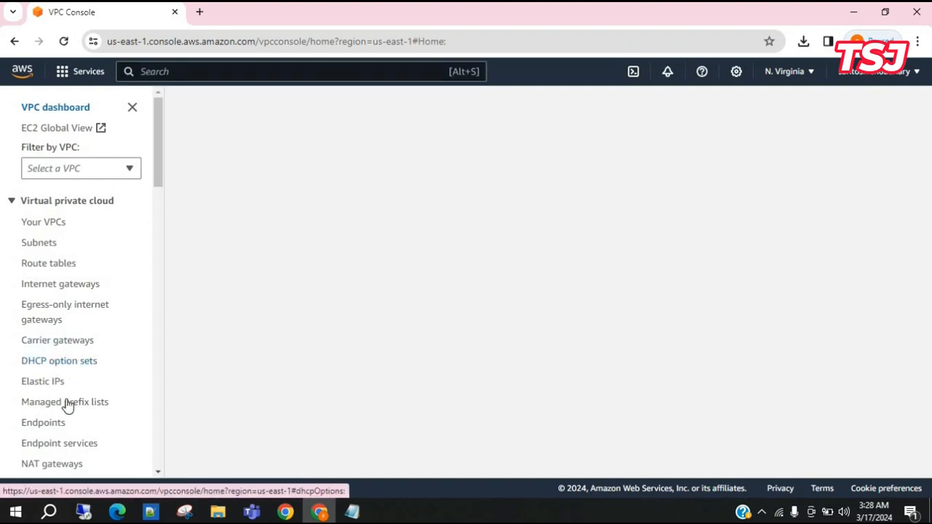
pyautogui.scroll(-3, 67, 405)
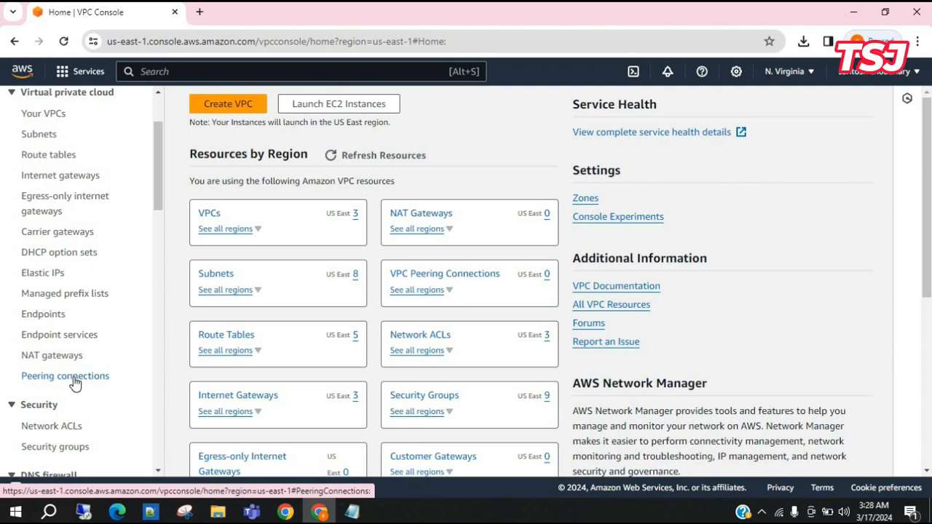
pyautogui.click(85, 378)
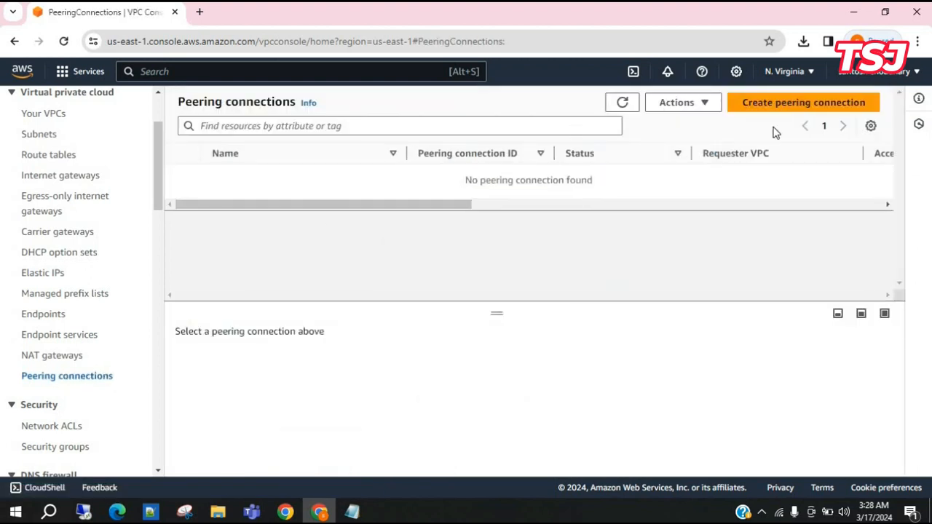
pyautogui.click(804, 104)
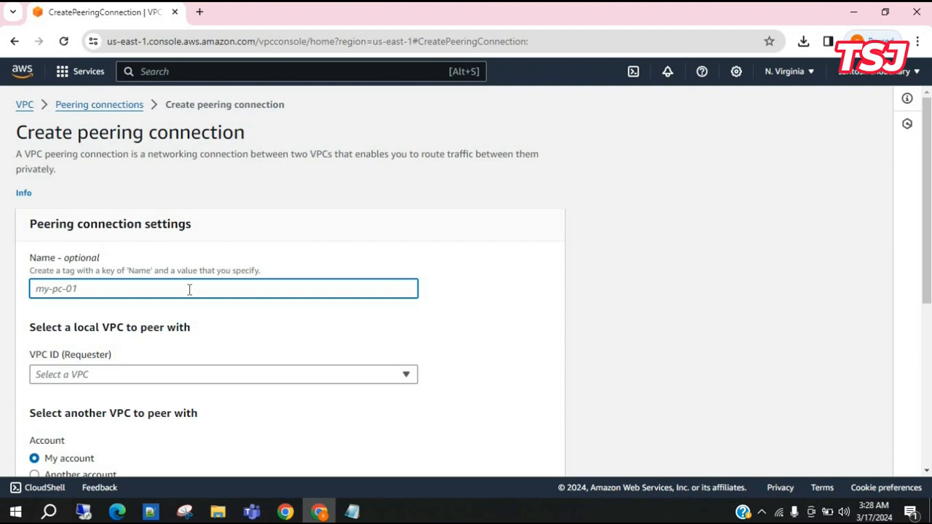
pyautogui.write('vpc-peering01-02')
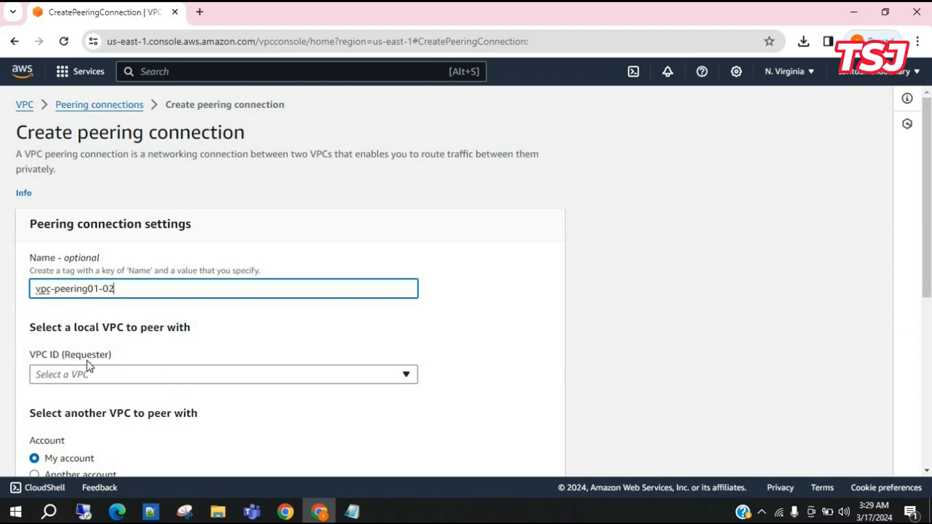
# - Set myvpc01 as the requester VPC and myvpc02 as the accepter VPC, and create the peering connection
pyautogui.click(142, 374)
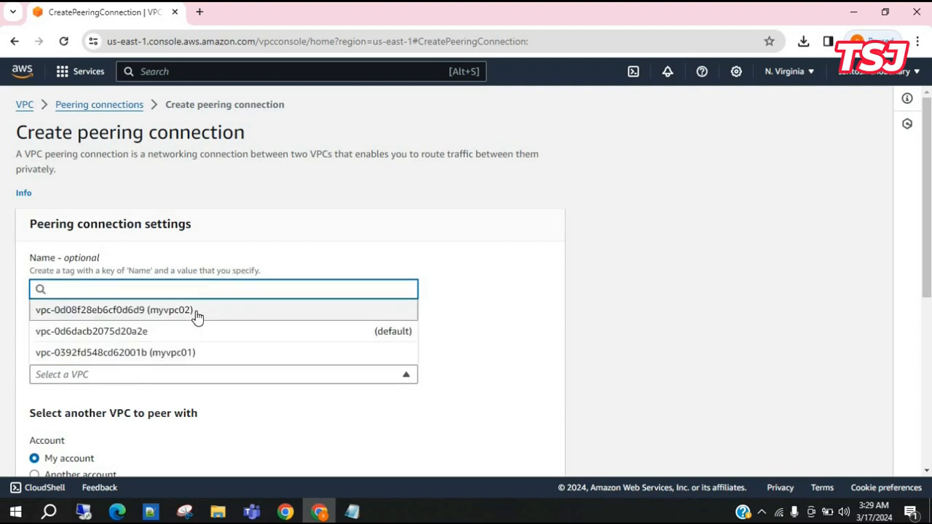
pyautogui.click(194, 354)
pyautogui.scroll(-3, 364, 347)
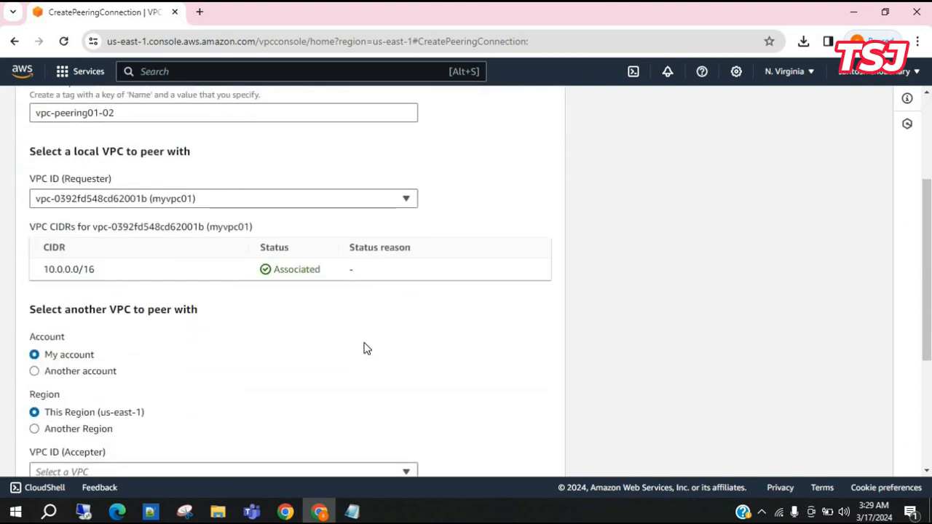
pyautogui.scroll(-1, 367, 348)
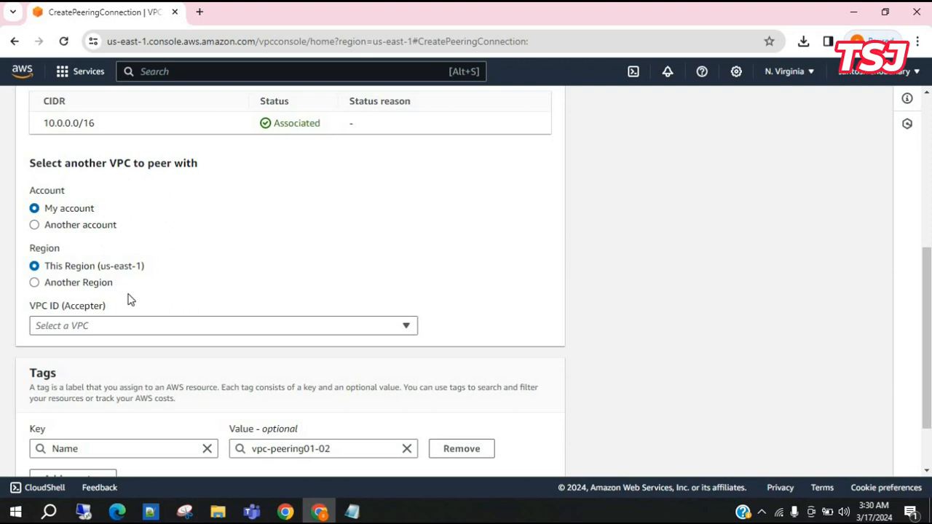
pyautogui.click(171, 331)
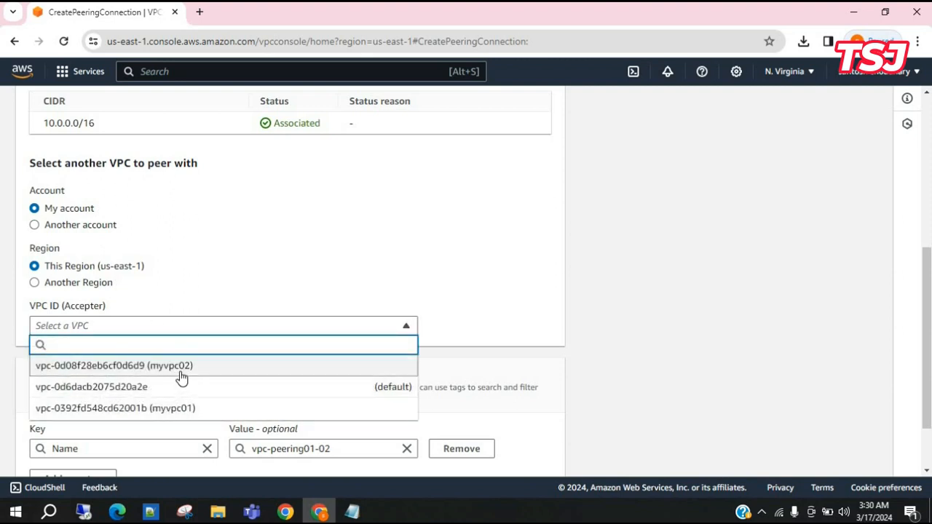
pyautogui.click(182, 376)
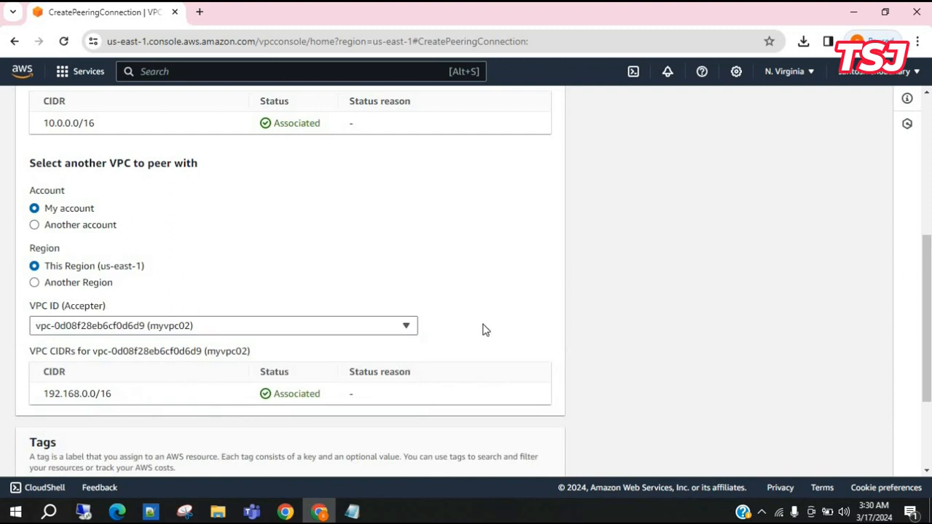
pyautogui.scroll(-3, 510, 351)
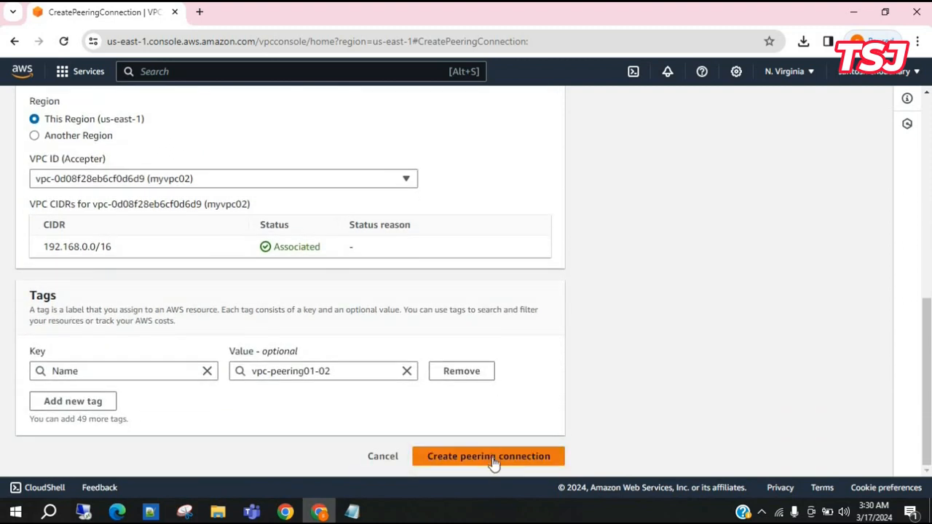
pyautogui.click(493, 457)
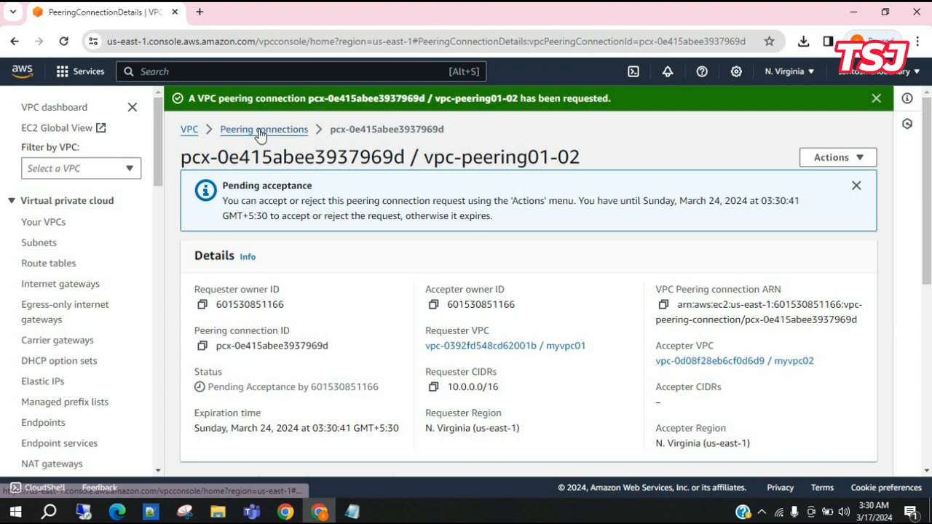
# - Accept the pending request for the vpc-peering01-02 peering connection from the peering connections list
pyautogui.click(258, 129)
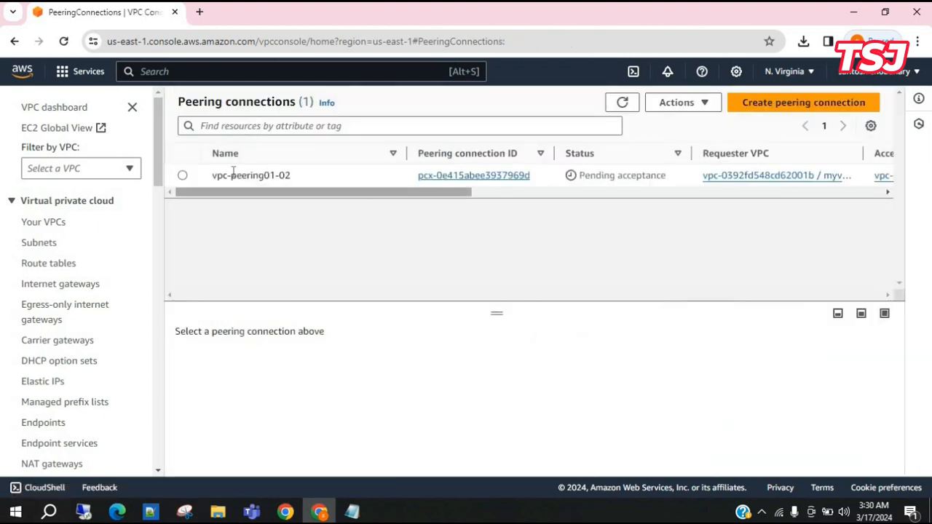
pyautogui.click(182, 177)
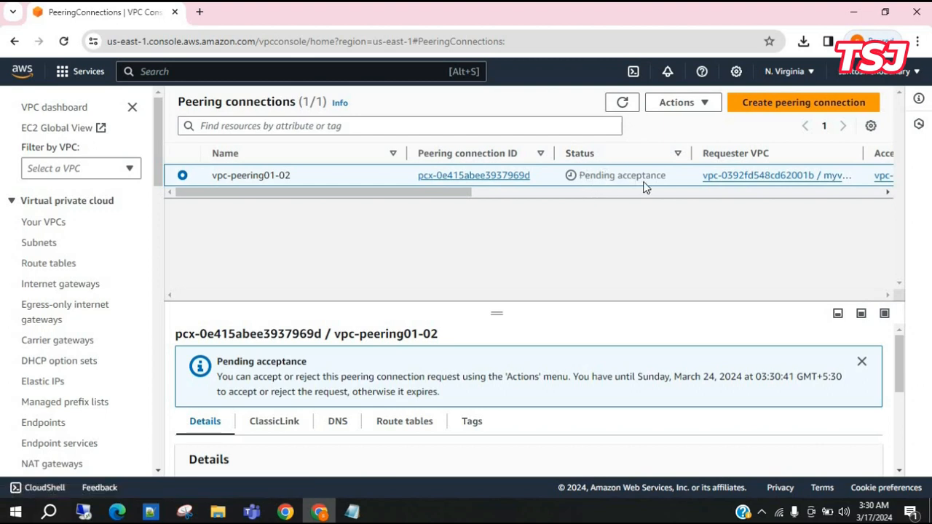
pyautogui.click(703, 109)
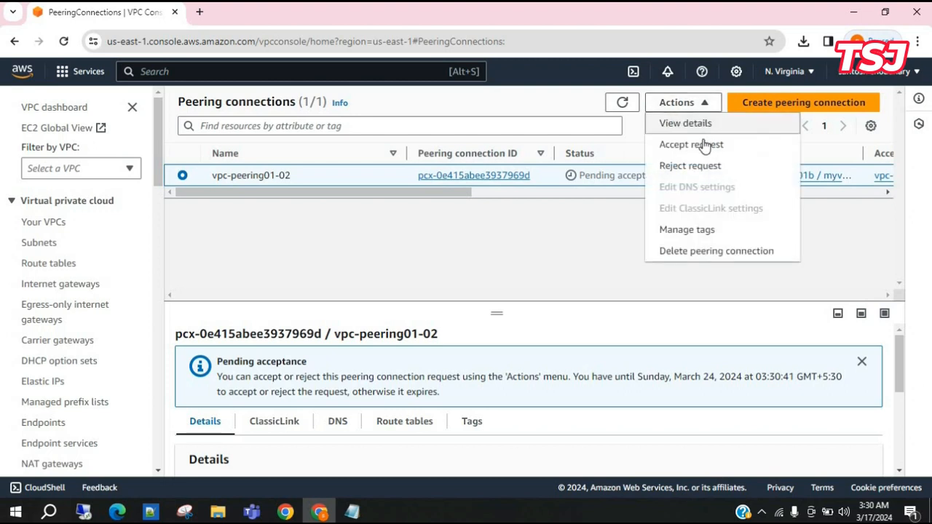
pyautogui.click(704, 145)
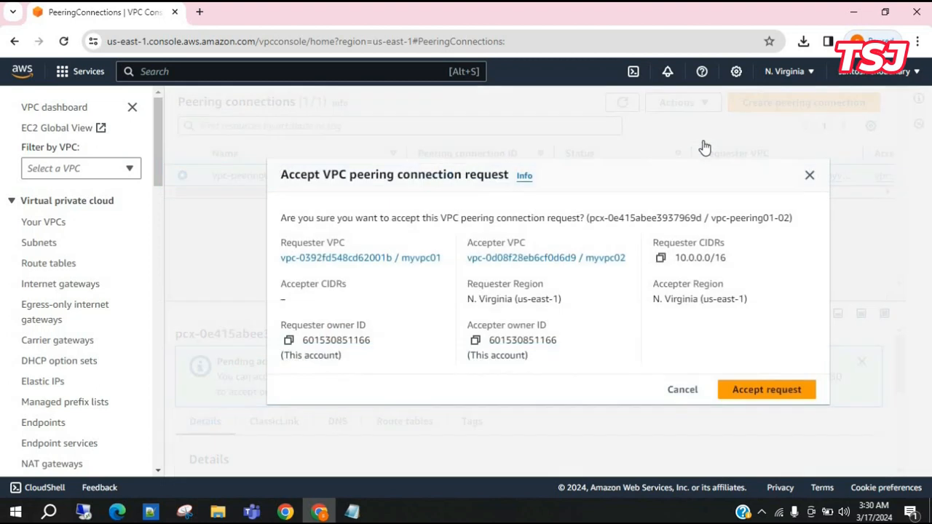
pyautogui.click(758, 397)
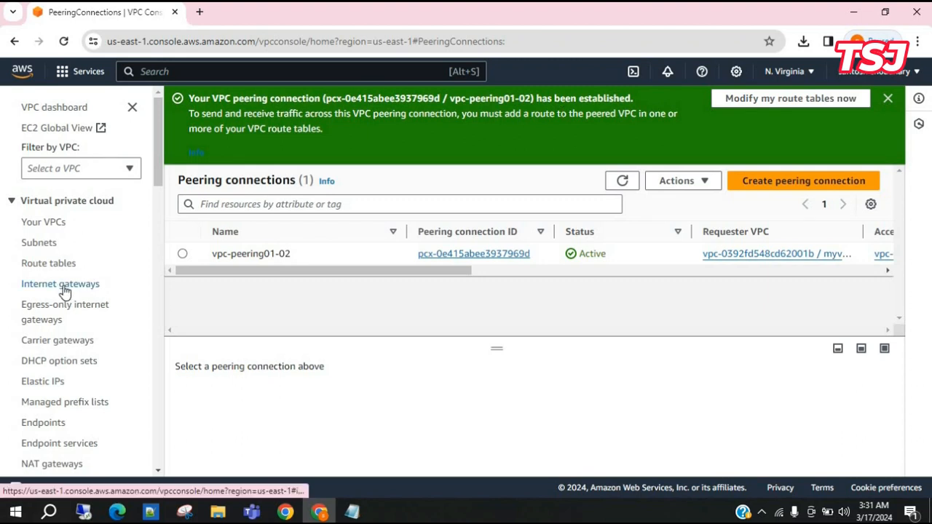
# - In the route tables list, select only myroute01 and open its routes for editing
pyautogui.click(51, 263)
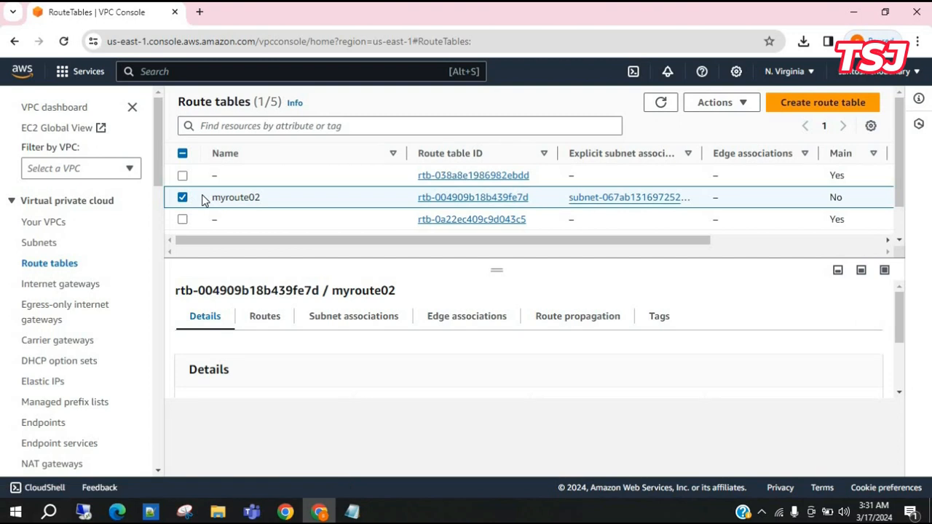
pyautogui.scroll(-2, 181, 198)
pyautogui.click(182, 201)
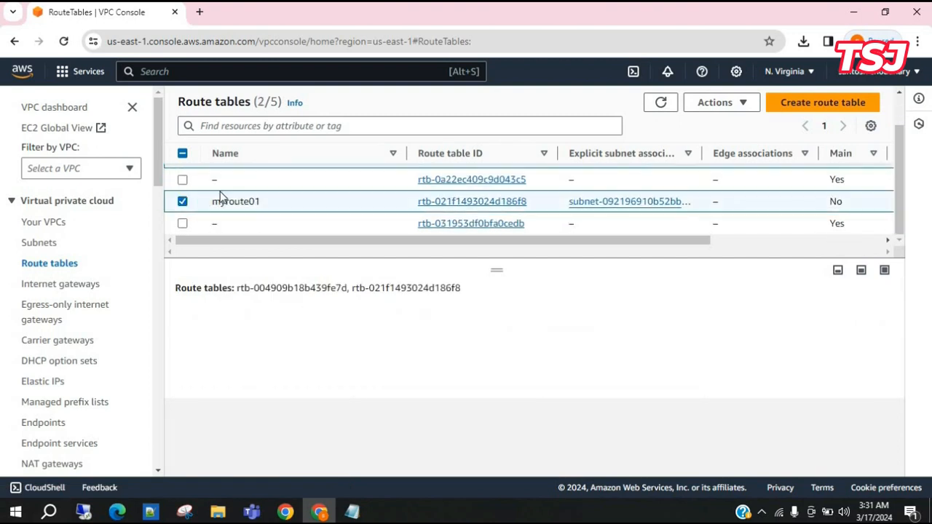
pyautogui.scroll(2, 182, 200)
pyautogui.click(183, 198)
pyautogui.scroll(-2, 284, 212)
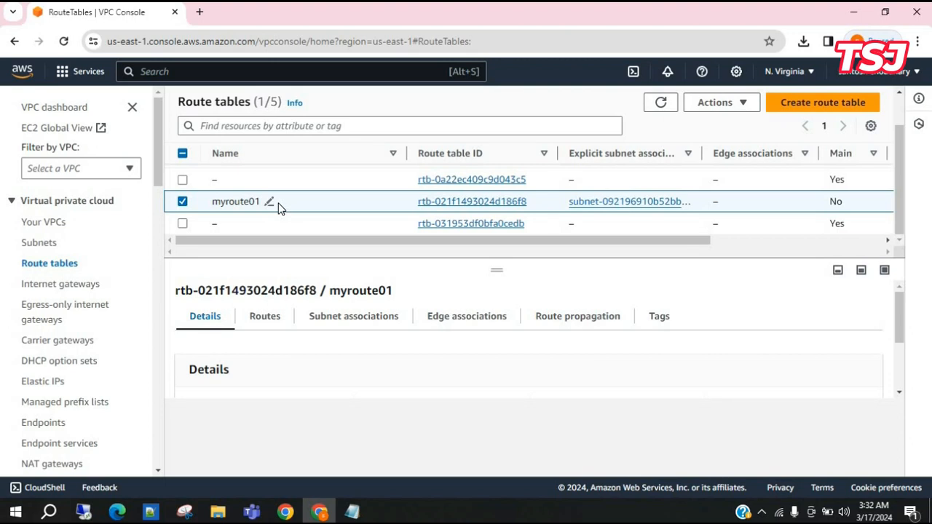
pyautogui.click(261, 322)
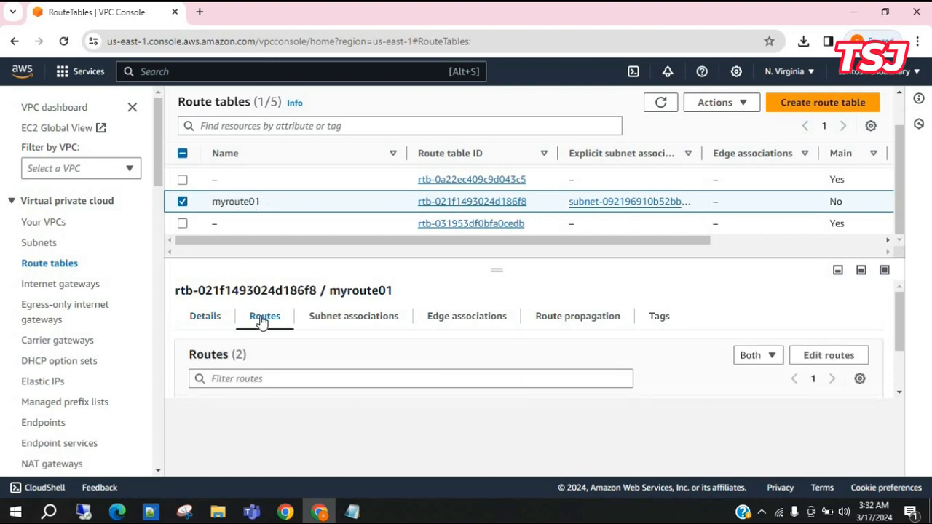
pyautogui.click(808, 357)
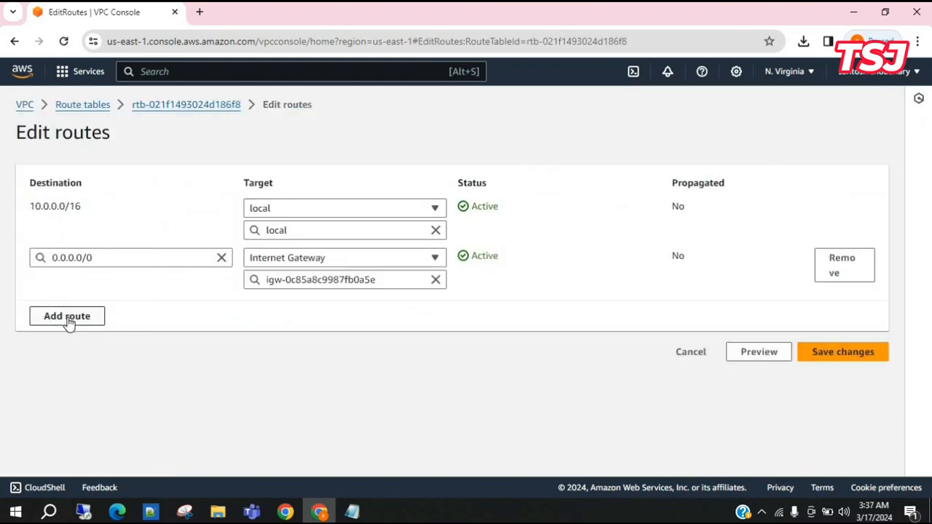
# - Add a route to 192.168.0.0/16 in myroute01 targeting the peering connection vpc-peering01-02, and save the changes
pyautogui.click(67, 317)
pyautogui.click(101, 307)
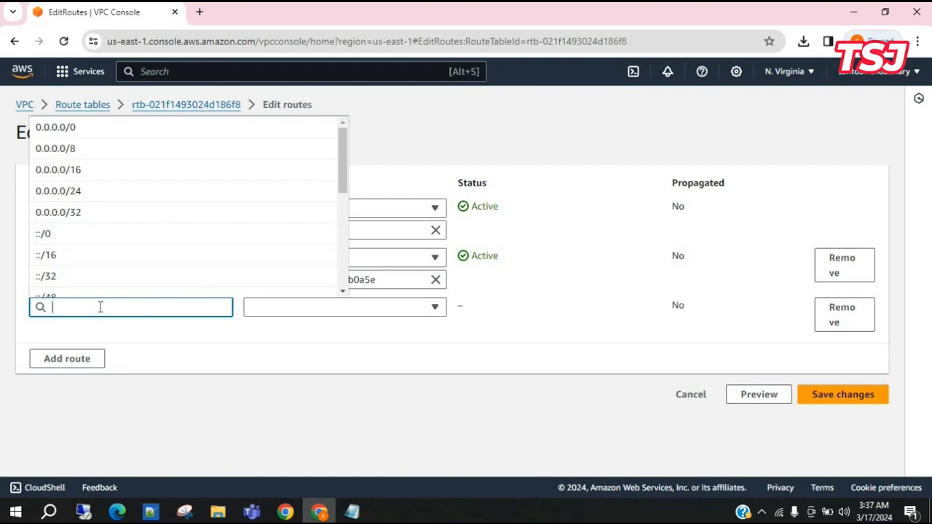
pyautogui.write('192')
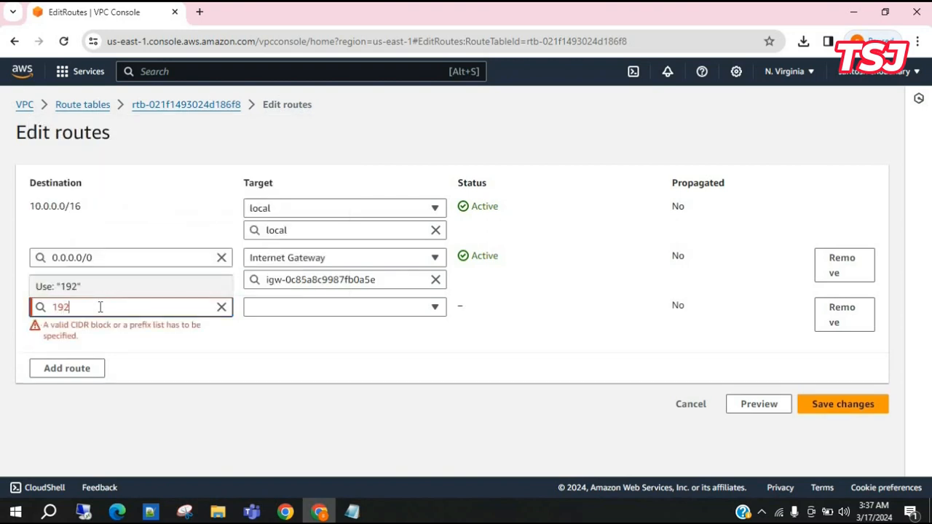
pyautogui.write('.168.0.0/16')
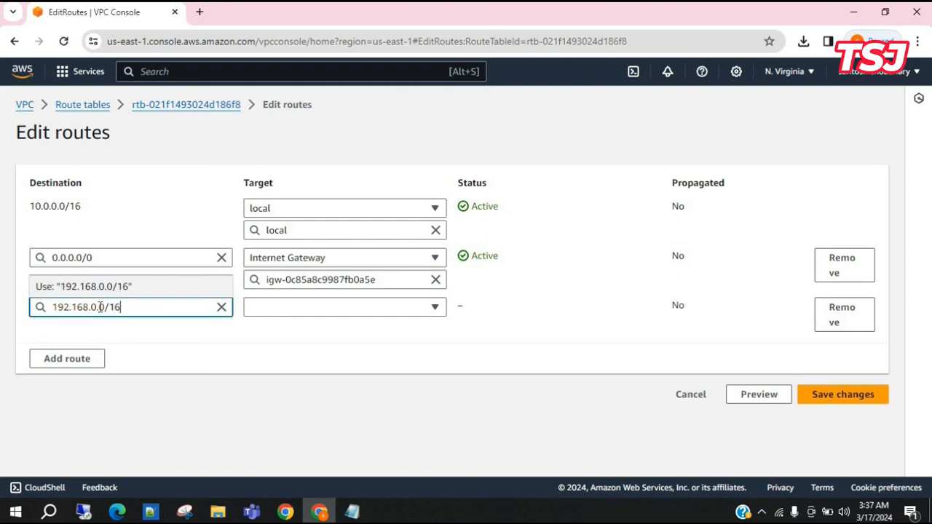
pyautogui.click(335, 308)
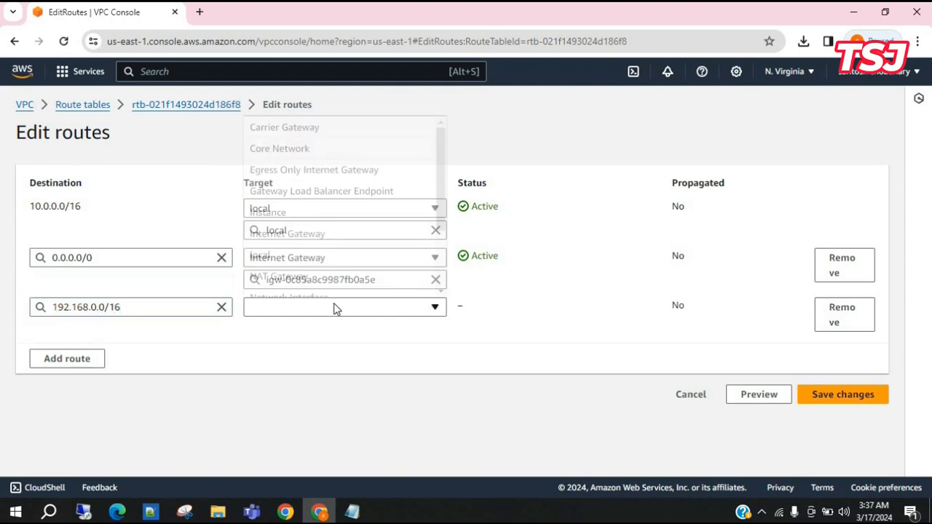
pyautogui.scroll(-3, 335, 260)
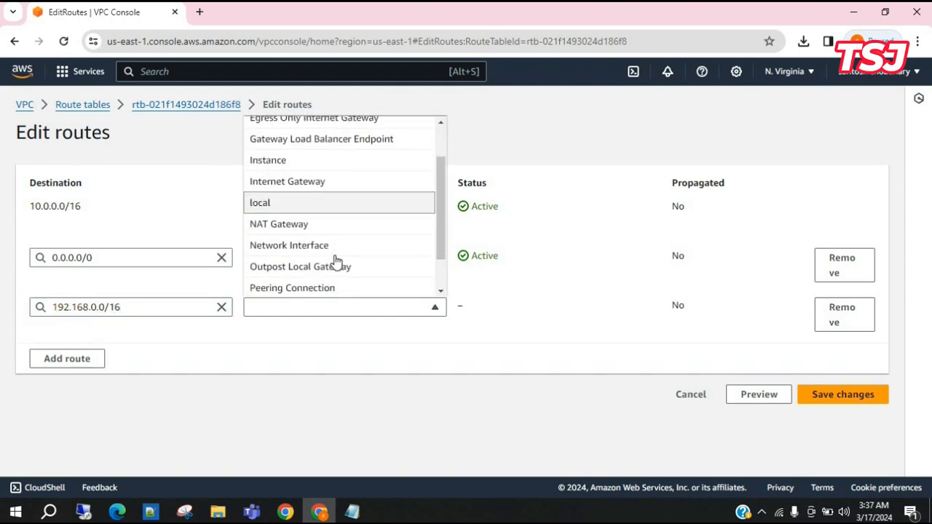
pyautogui.click(337, 249)
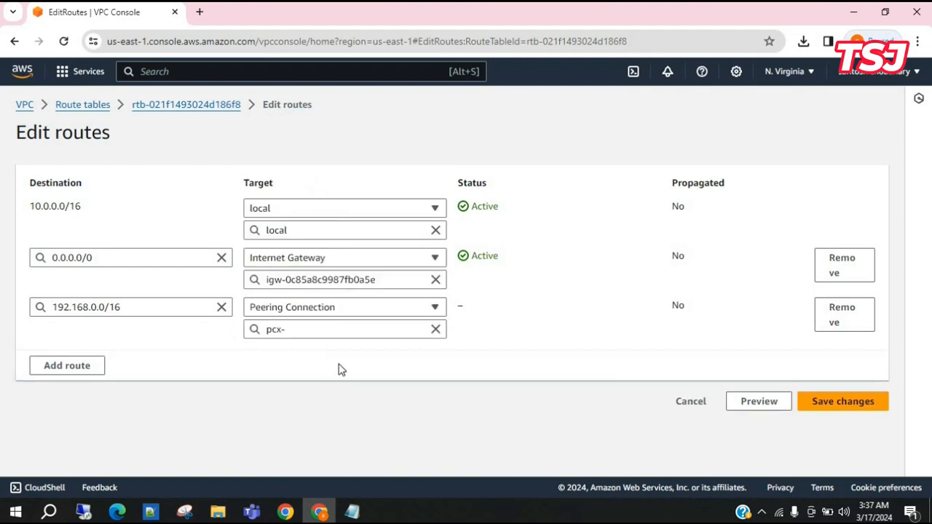
pyautogui.click(352, 332)
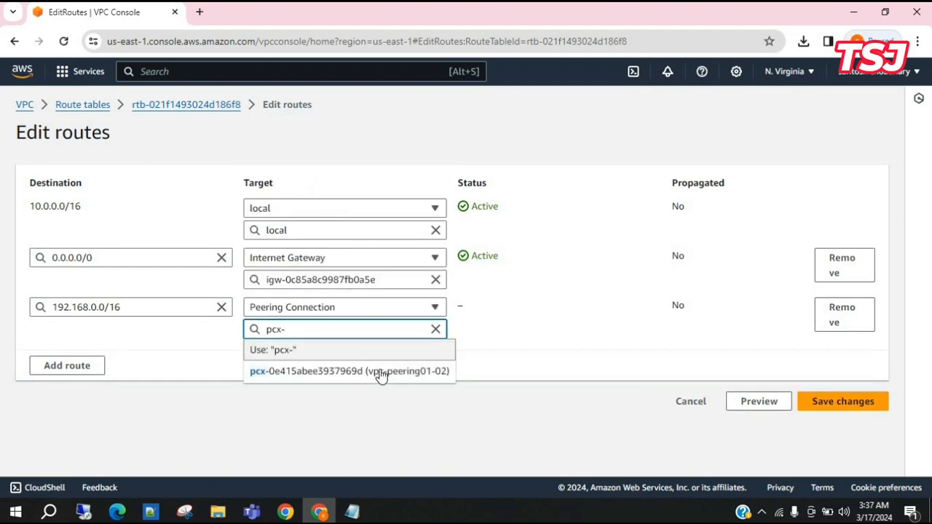
pyautogui.click(379, 373)
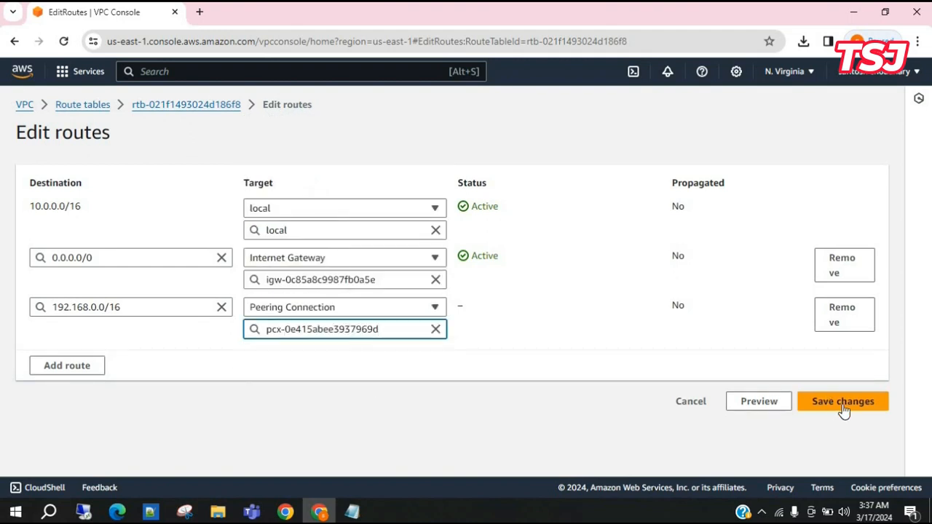
pyautogui.click(846, 410)
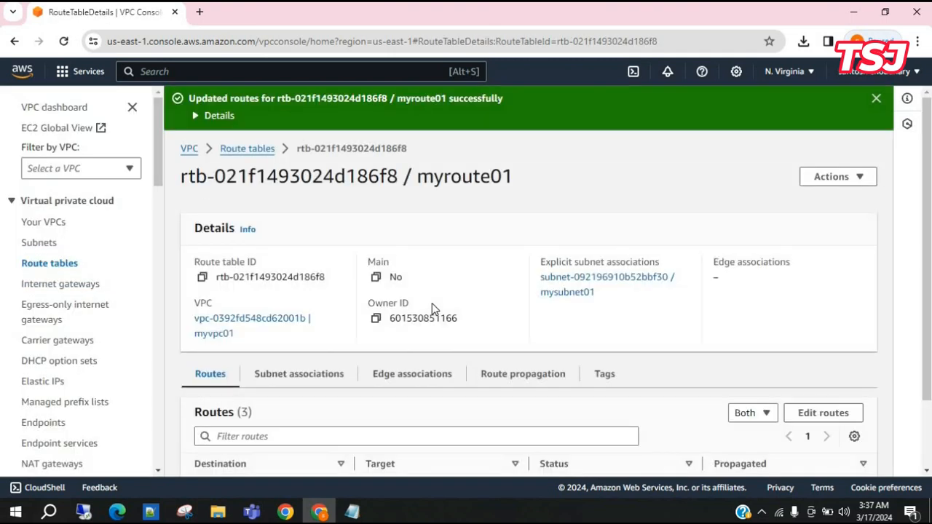
# - Return to the route tables list, select only myroute02 and open its routes for editing
pyautogui.click(246, 148)
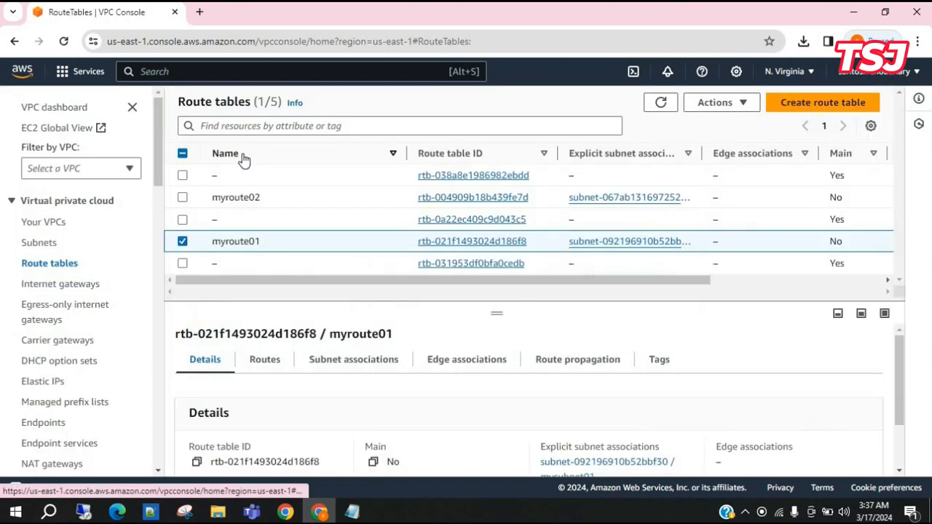
pyautogui.click(182, 198)
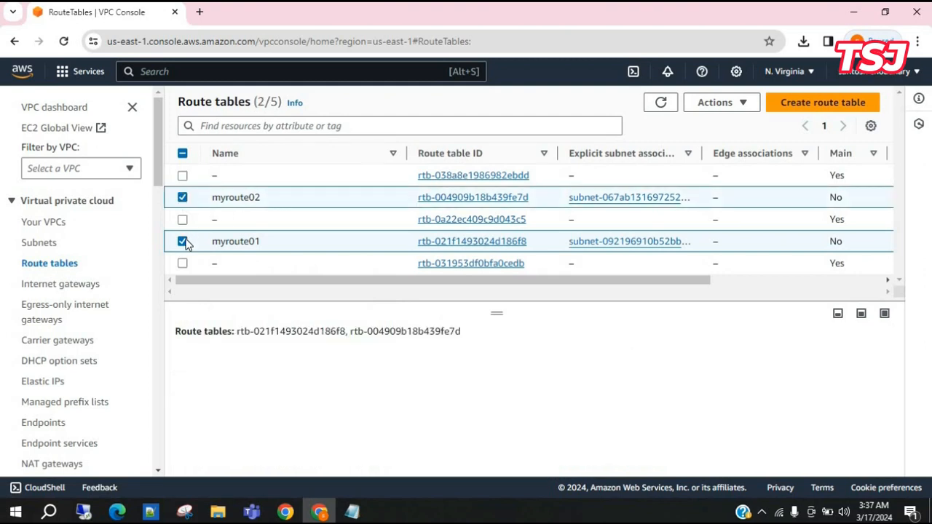
pyautogui.click(182, 242)
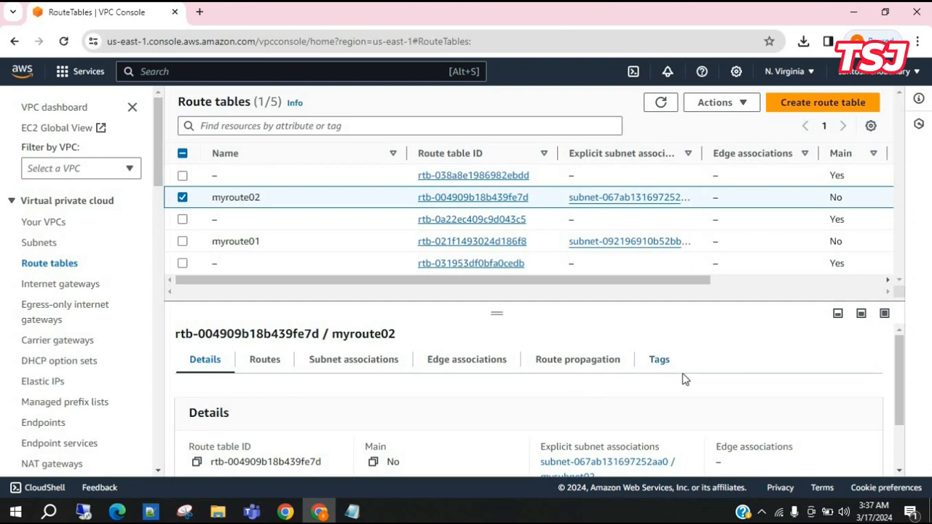
pyautogui.click(264, 361)
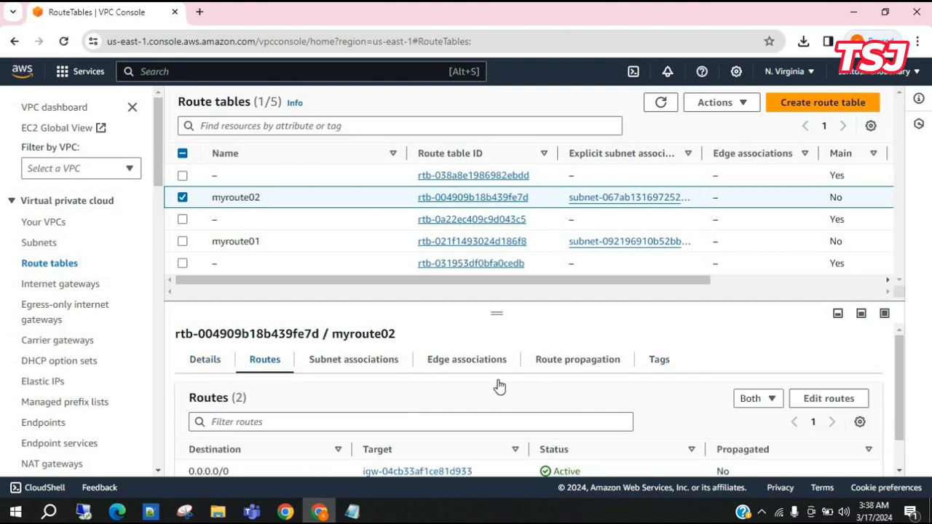
pyautogui.click(828, 399)
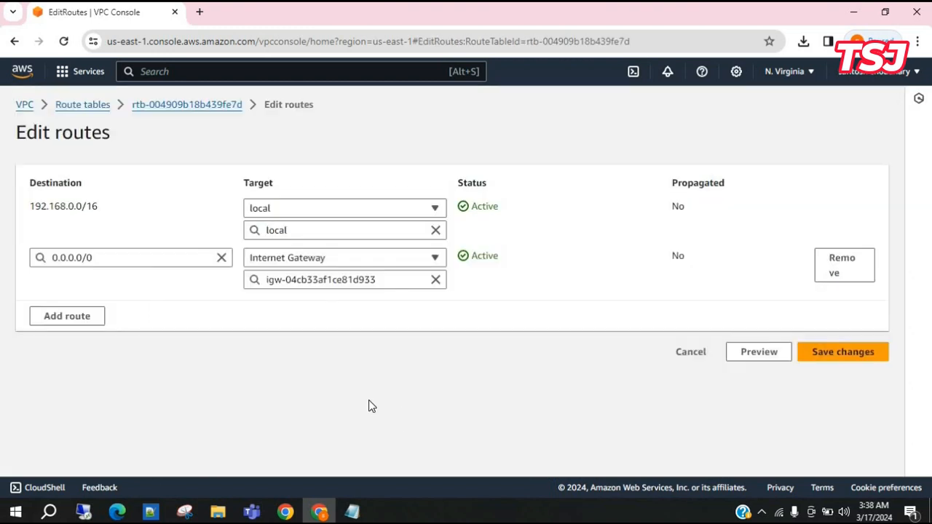
# - Add a new route to myroute02 with the destination 10.0.0.0/16
pyautogui.click(65, 327)
pyautogui.click(107, 307)
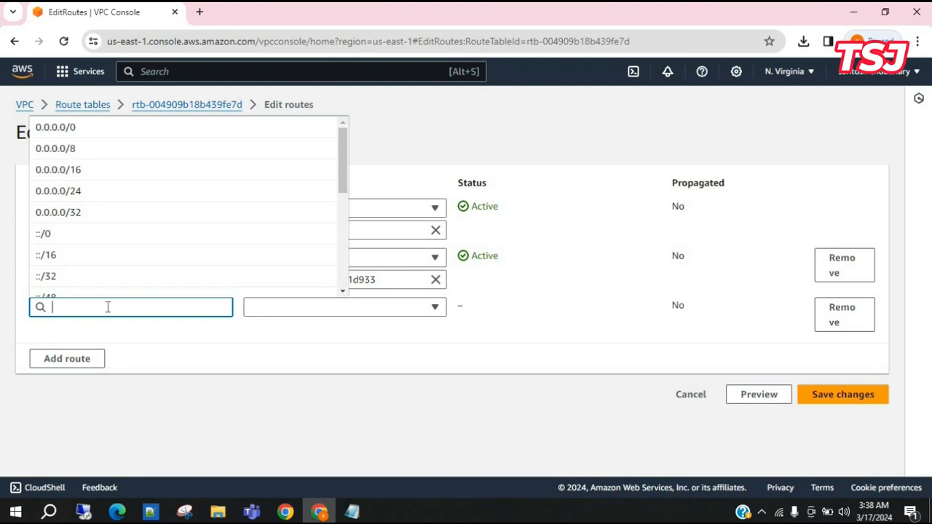
pyautogui.write('16')
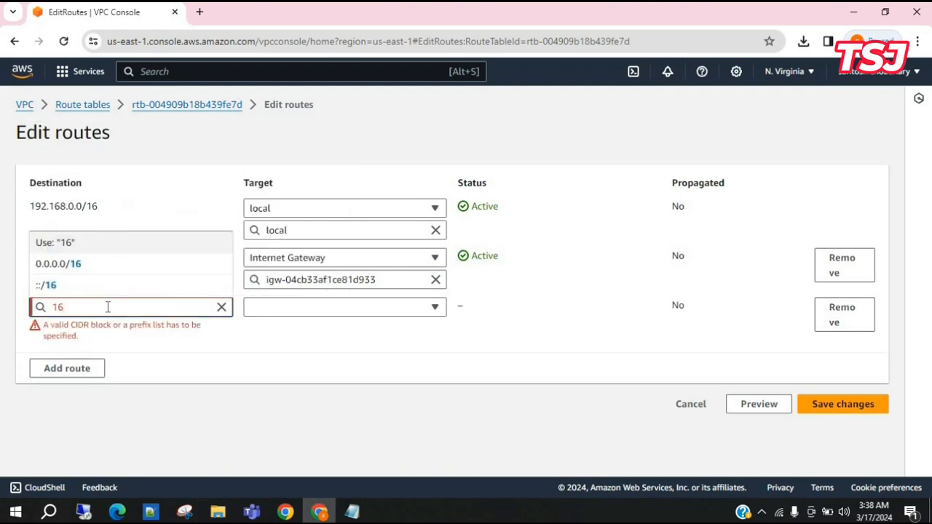
pyautogui.press('BackSpace')
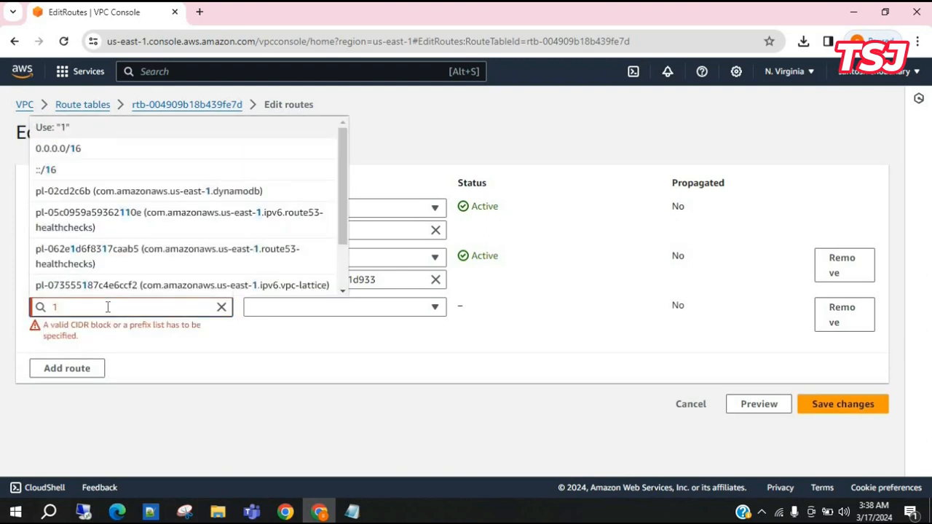
pyautogui.write('0.0.0.0')
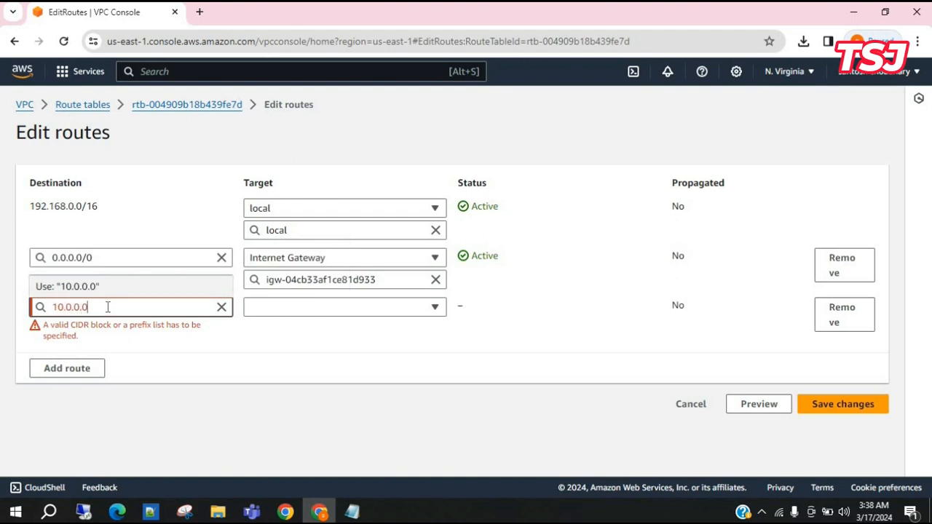
pyautogui.write('/')
pyautogui.write('16')
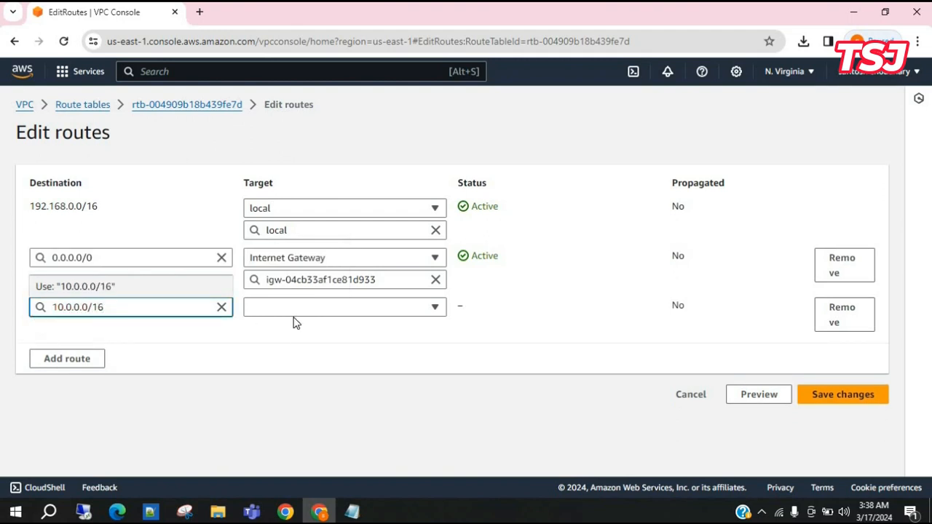
pyautogui.tripleClick(204, 301)
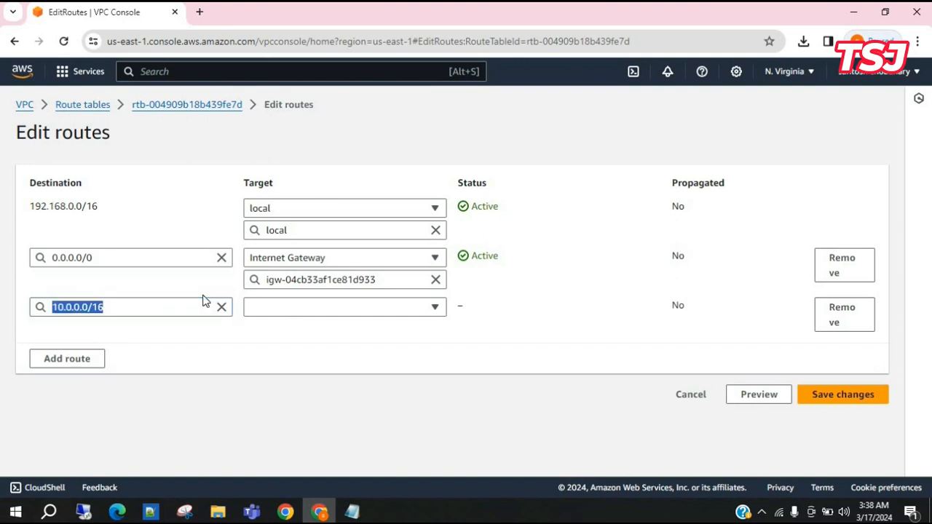
# - Target the 10.0.0.0/16 route at the peering connection vpc-peering01-02 and save the route changes
pyautogui.click(303, 313)
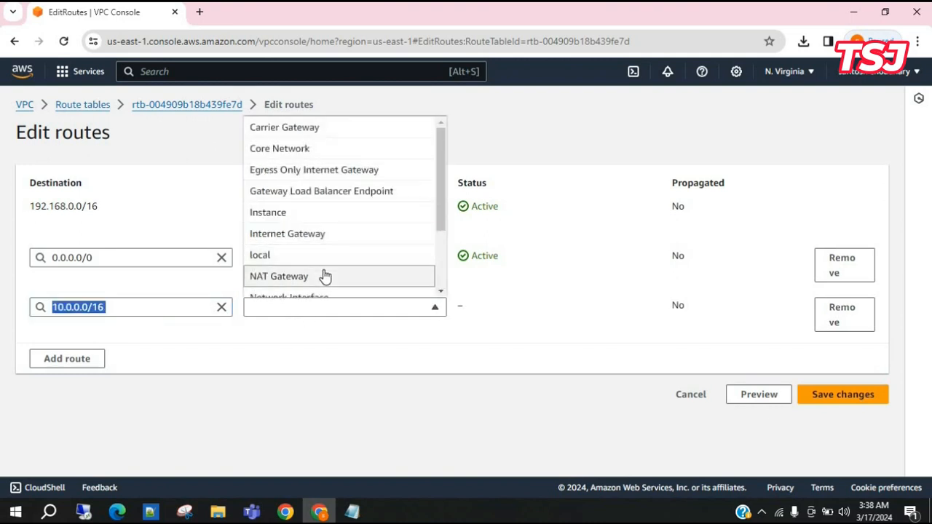
pyautogui.scroll(-1, 324, 275)
pyautogui.scroll(-1, 324, 275)
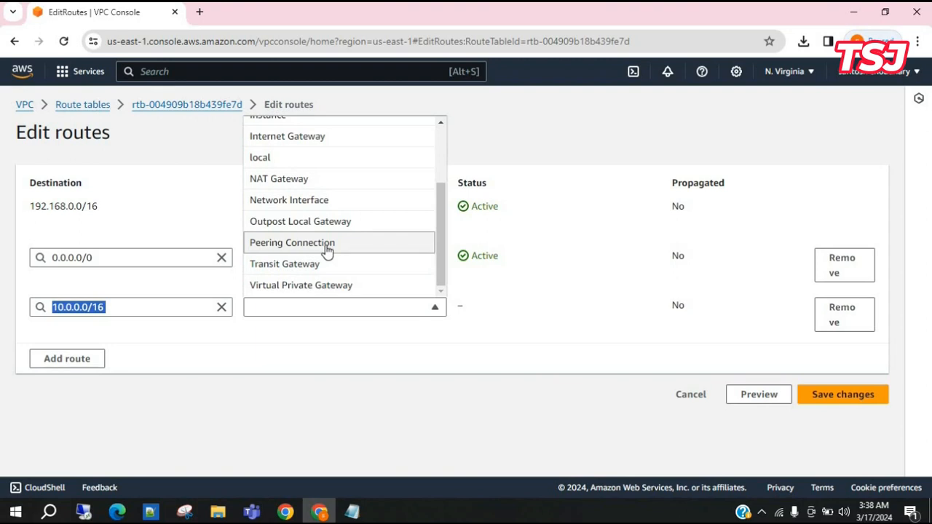
pyautogui.click(324, 252)
pyautogui.click(356, 329)
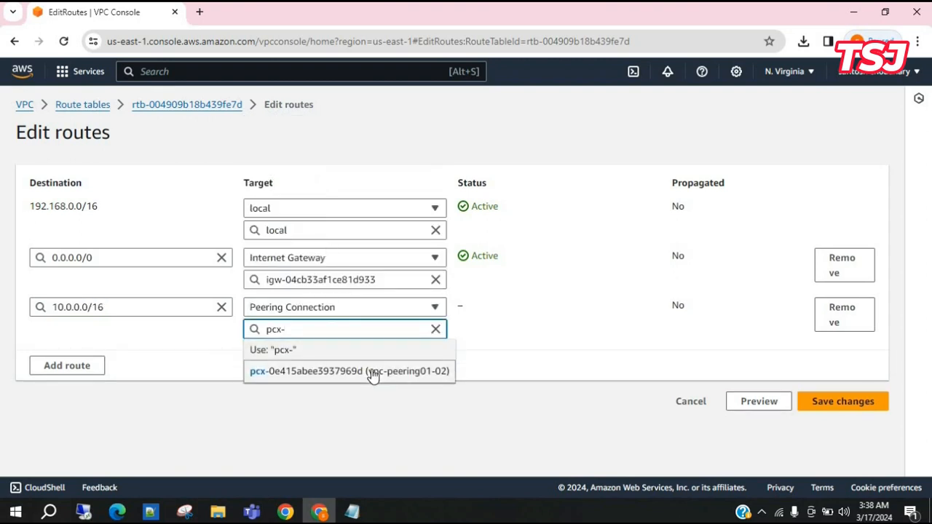
pyautogui.click(356, 370)
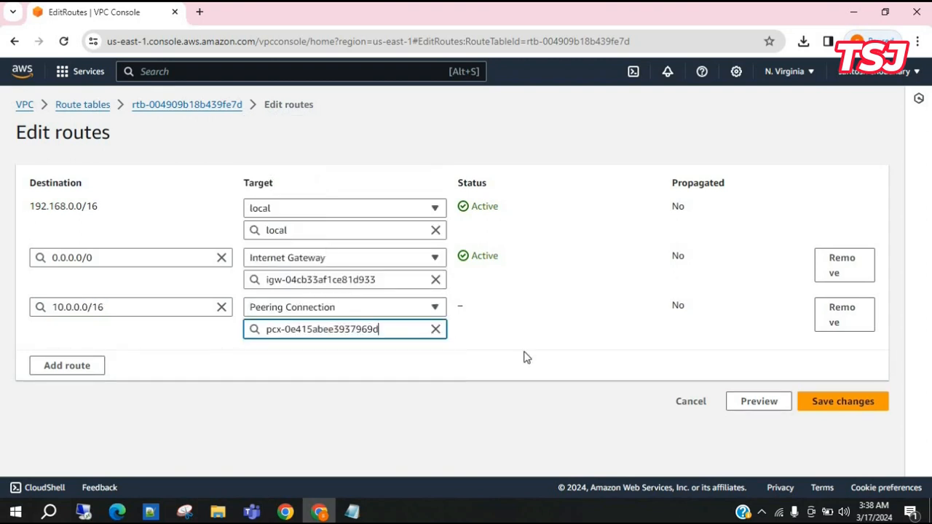
pyautogui.click(850, 400)
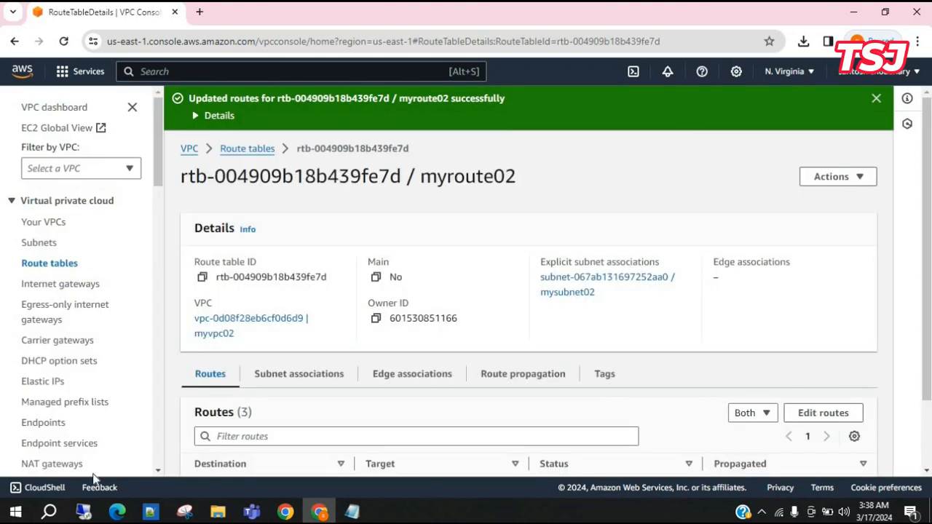
# - Switch to the myserver01 remote desktop session and ping 192.168.0.254 again from the command prompt
pyautogui.moveTo(83, 511)
pyautogui.click(66, 462)
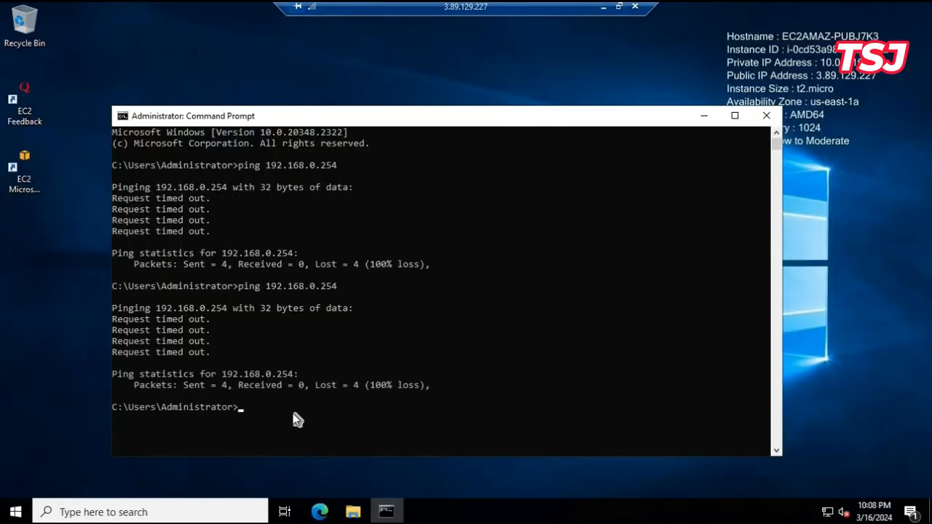
pyautogui.press('Up')
pyautogui.press('Return')
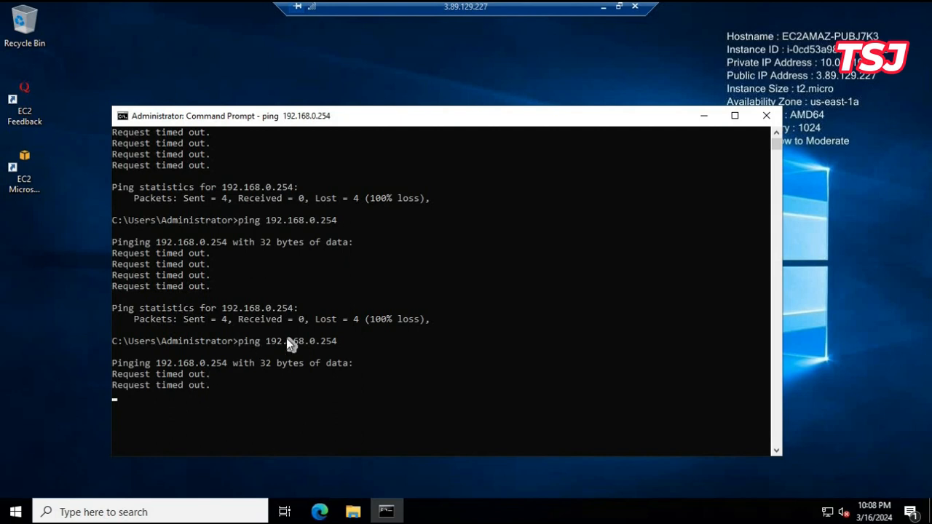
# - Turn off Windows Defender Firewall for both private and public networks on myserver01, and close the firewall window
pyautogui.click(176, 513)
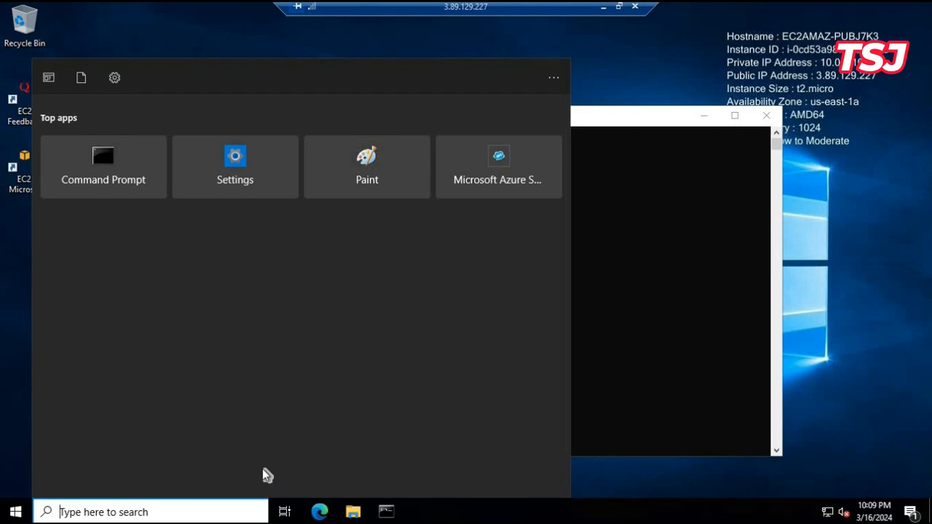
pyautogui.write('fire')
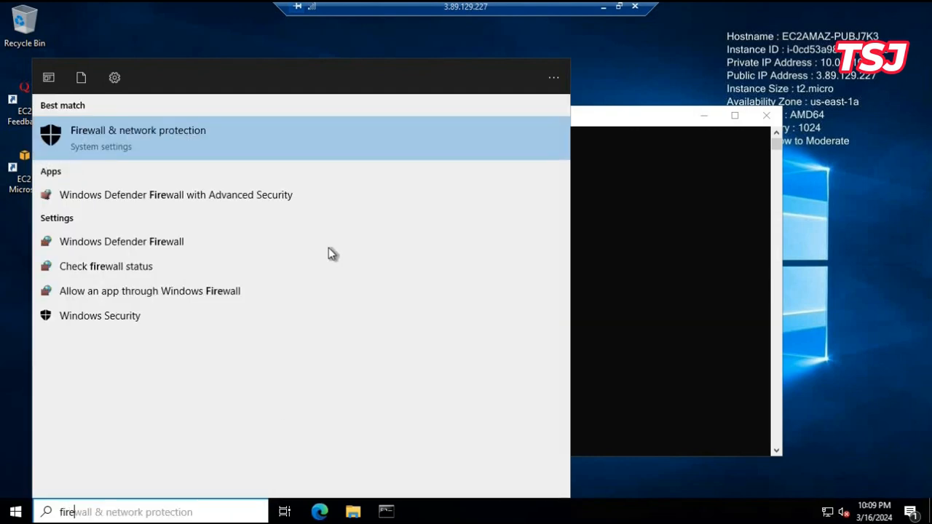
pyautogui.click(157, 243)
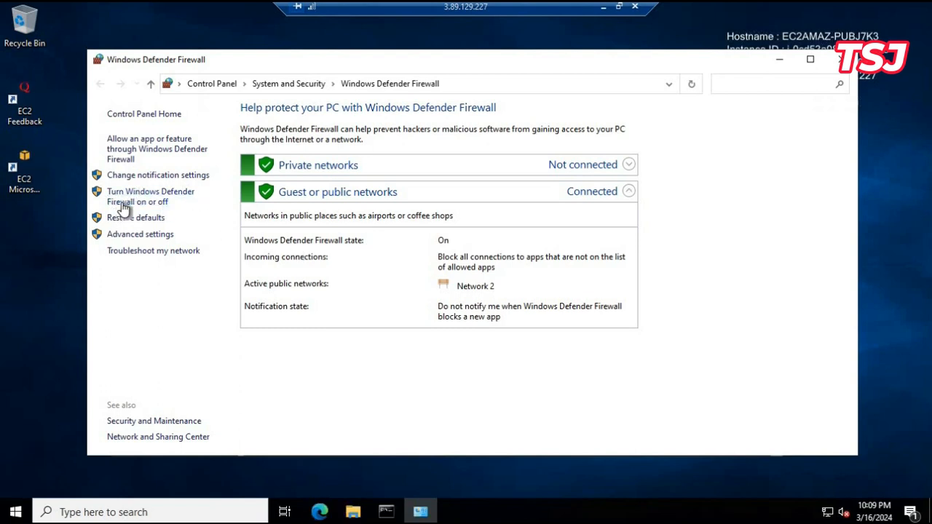
pyautogui.click(124, 207)
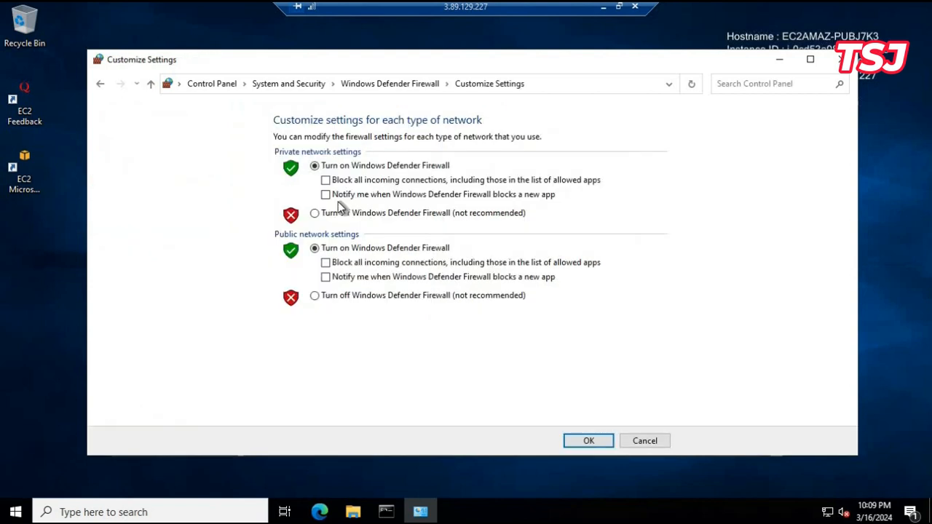
pyautogui.click(315, 214)
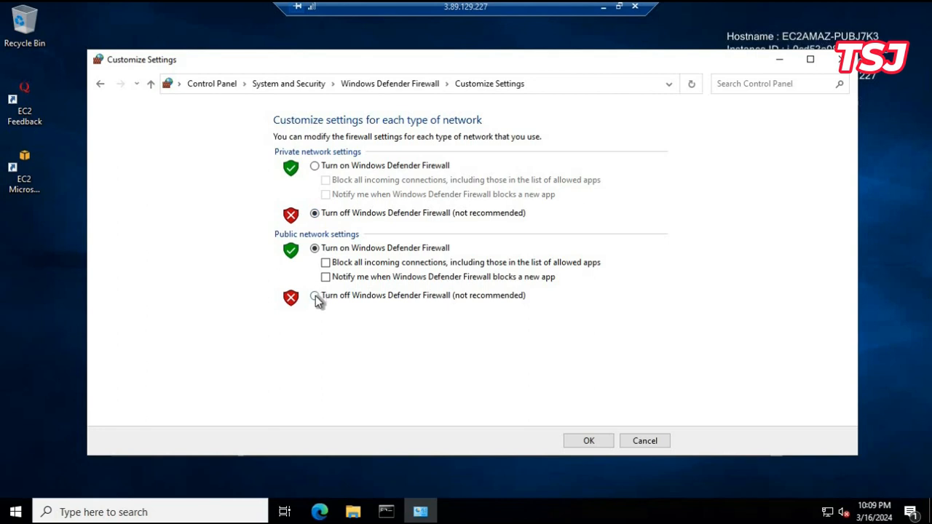
pyautogui.click(315, 296)
pyautogui.click(598, 440)
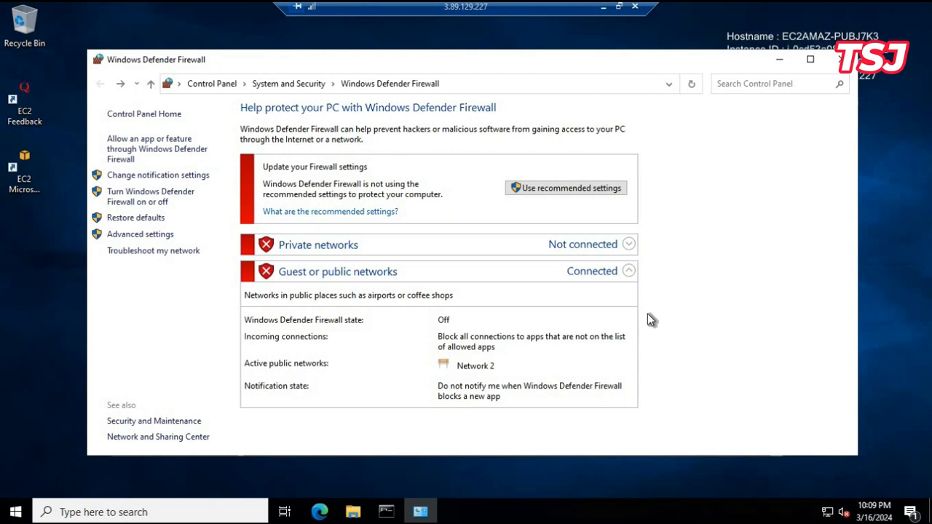
pyautogui.click(839, 59)
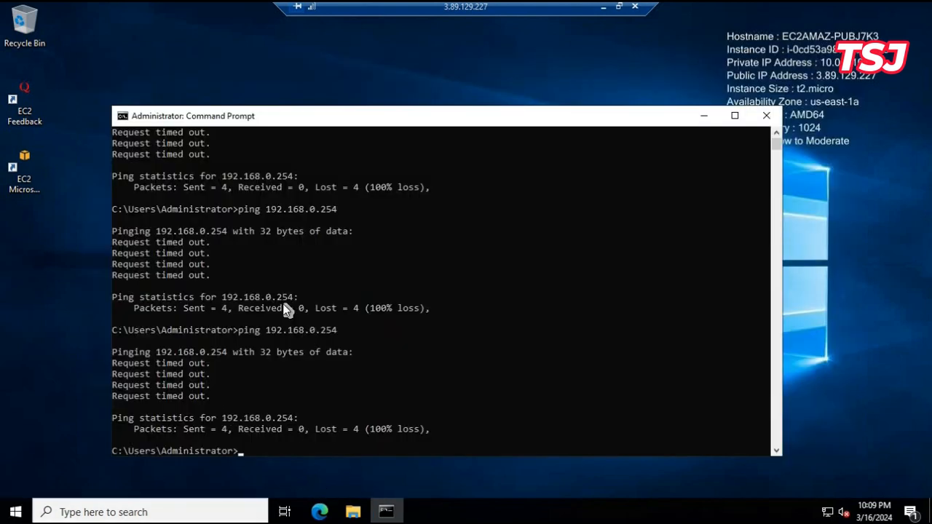
# - Switch to the myserver02 remote desktop session and turn off Windows Defender Firewall for both private and public networks there
pyautogui.click(602, 12)
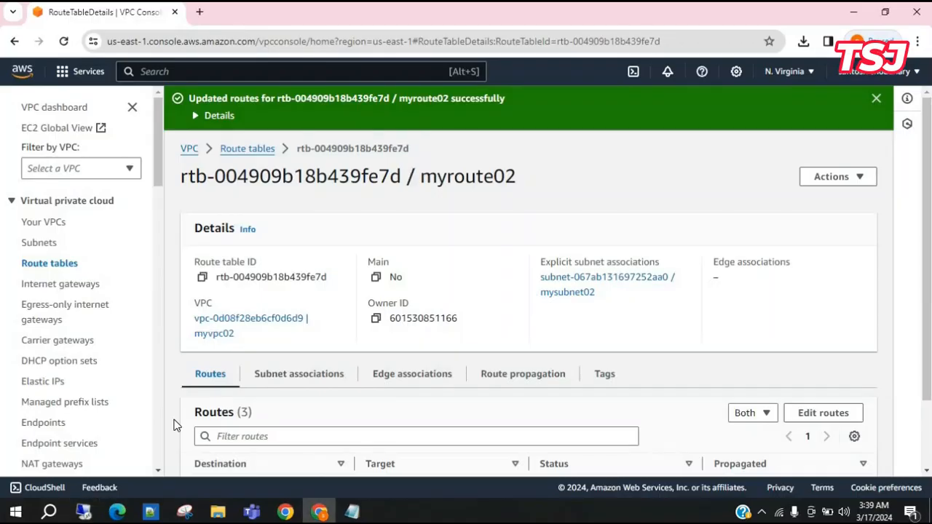
pyautogui.click(84, 512)
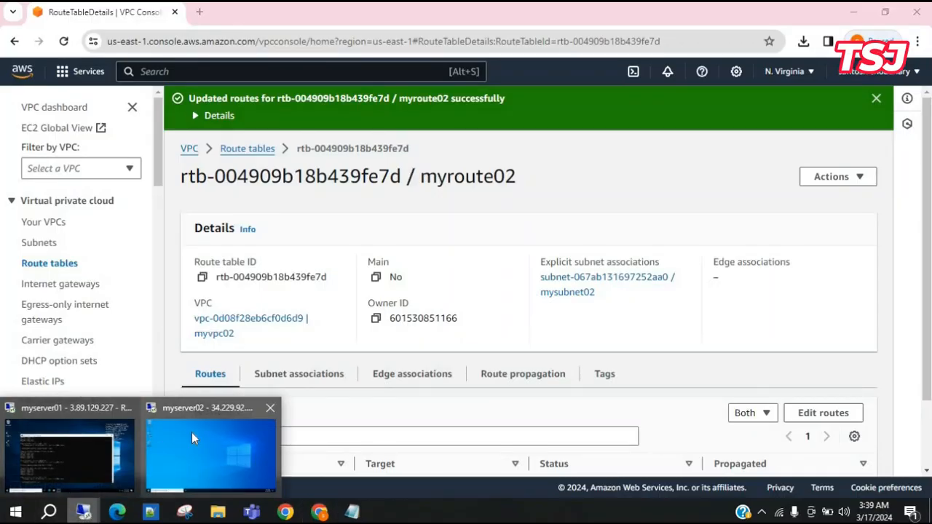
pyautogui.click(191, 433)
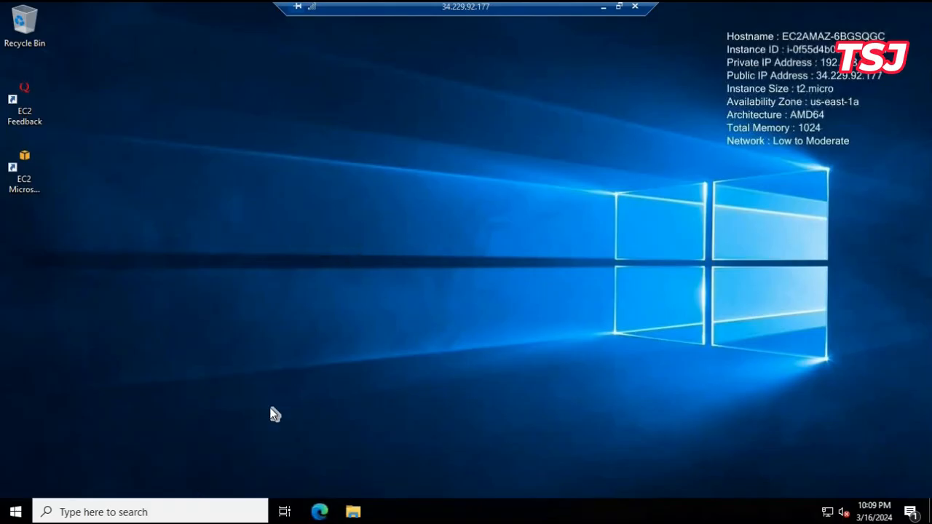
pyautogui.click(209, 511)
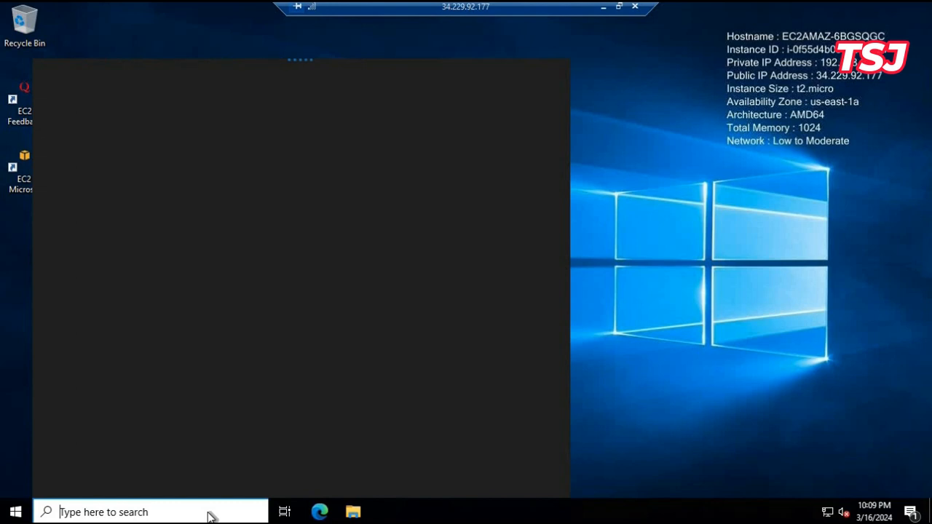
pyautogui.write('fire')
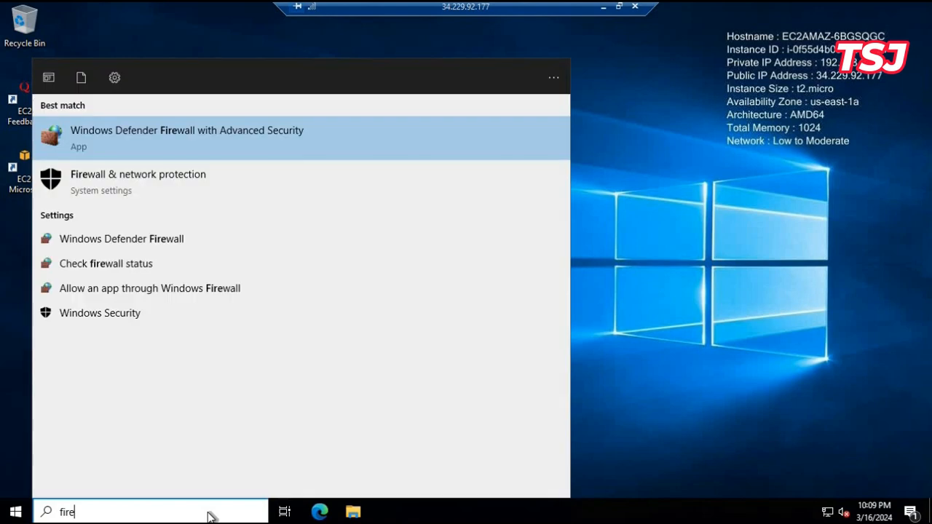
pyautogui.click(139, 242)
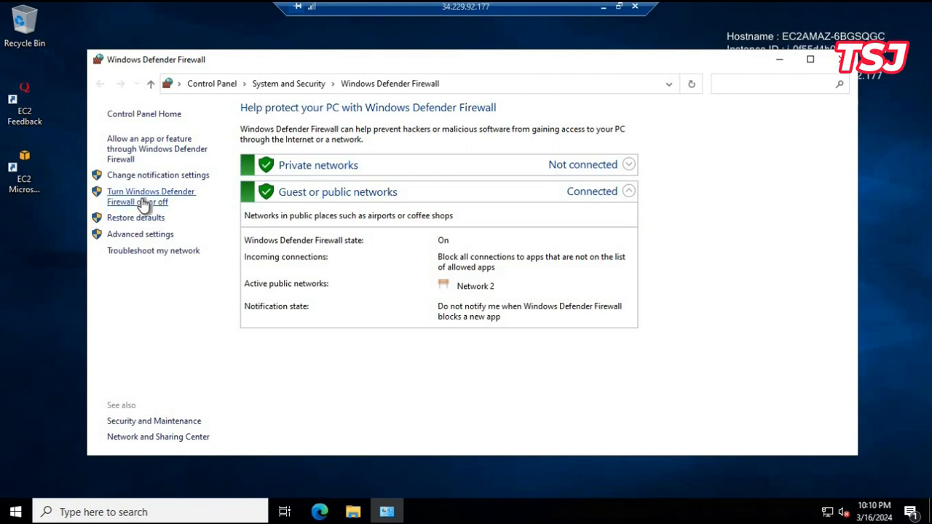
pyautogui.click(141, 202)
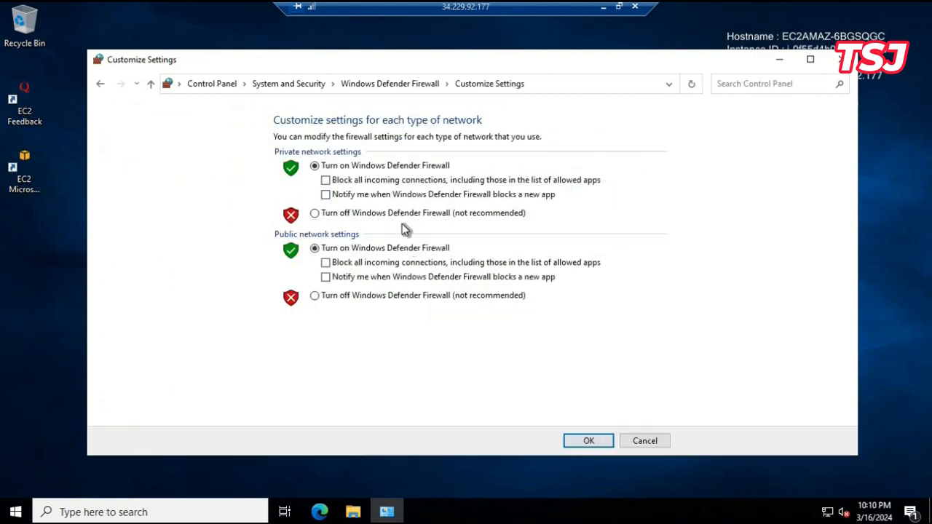
pyautogui.click(404, 214)
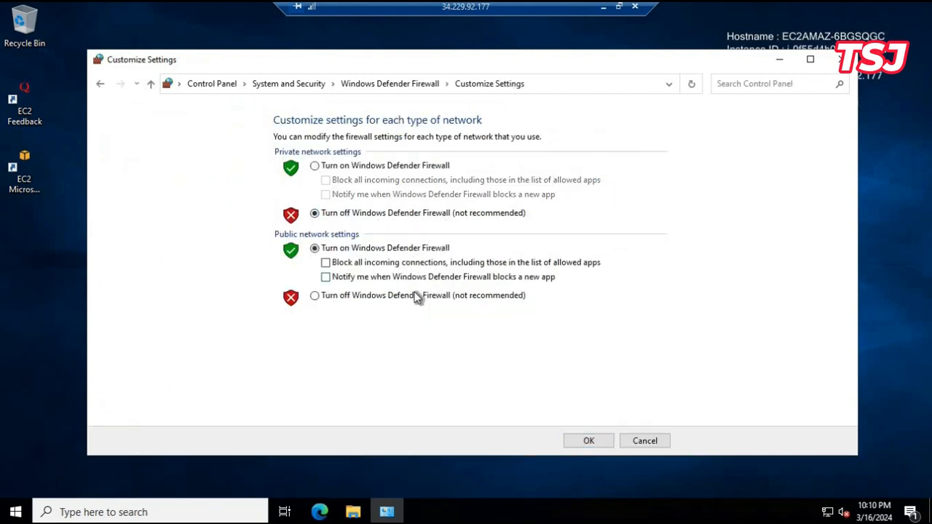
pyautogui.click(416, 297)
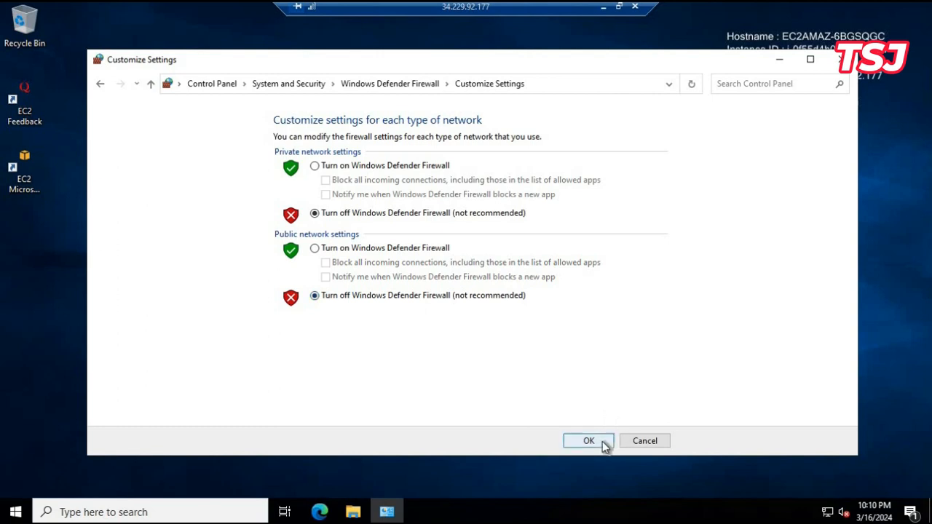
pyautogui.click(588, 441)
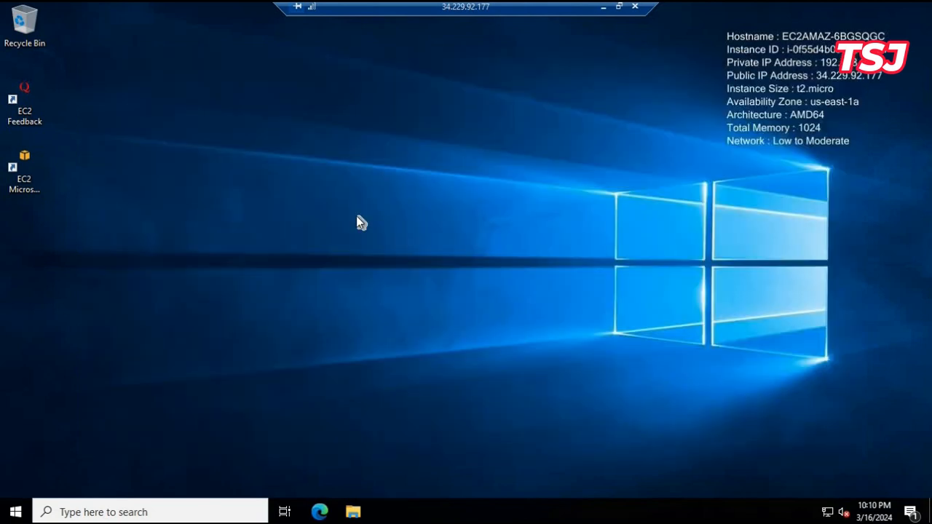
# - Switch back to the myserver01 remote desktop session and ping 192.168.0.254 again from the command prompt
pyautogui.click(843, 59)
pyautogui.click(604, 6)
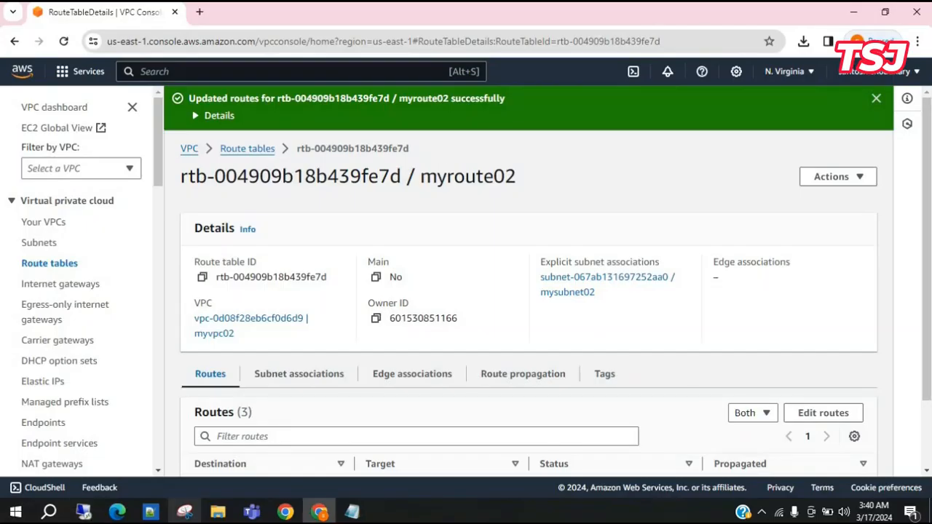
pyautogui.click(81, 511)
pyautogui.click(62, 477)
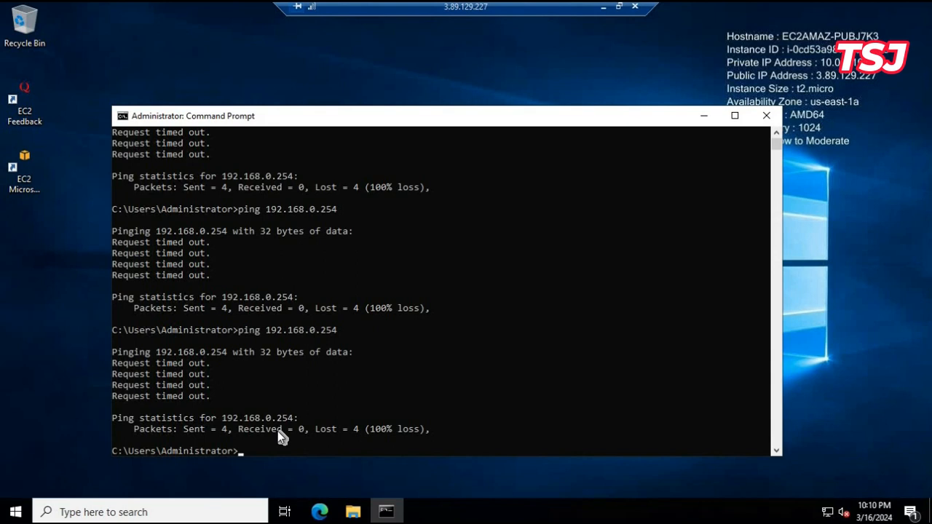
pyautogui.press('Up')
pyautogui.press('Return')
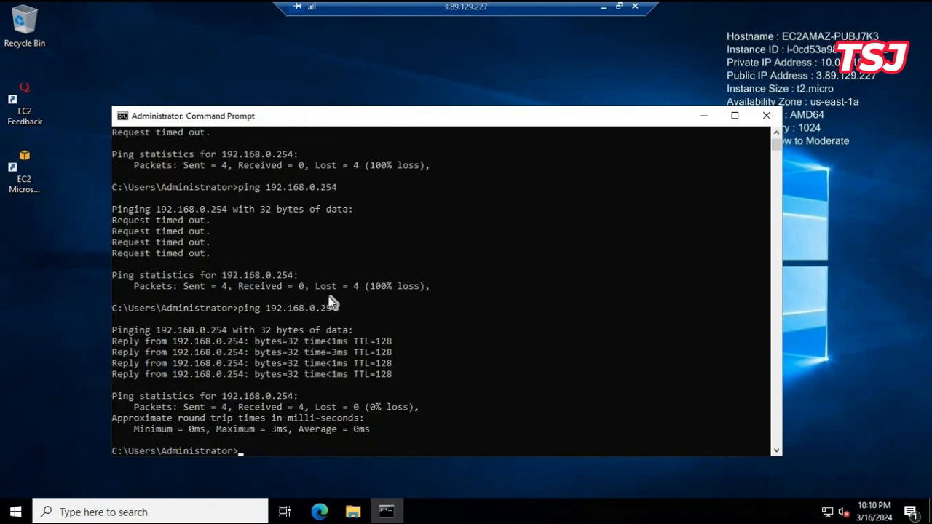
# - Switch to the myserver02 remote desktop session and open a Command Prompt there
pyautogui.click(603, 6)
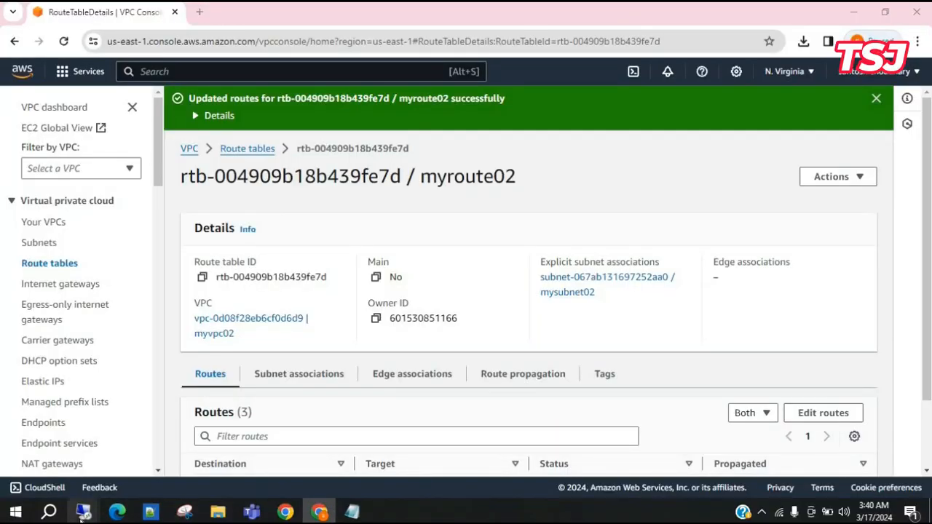
pyautogui.moveTo(85, 512)
pyautogui.click(186, 452)
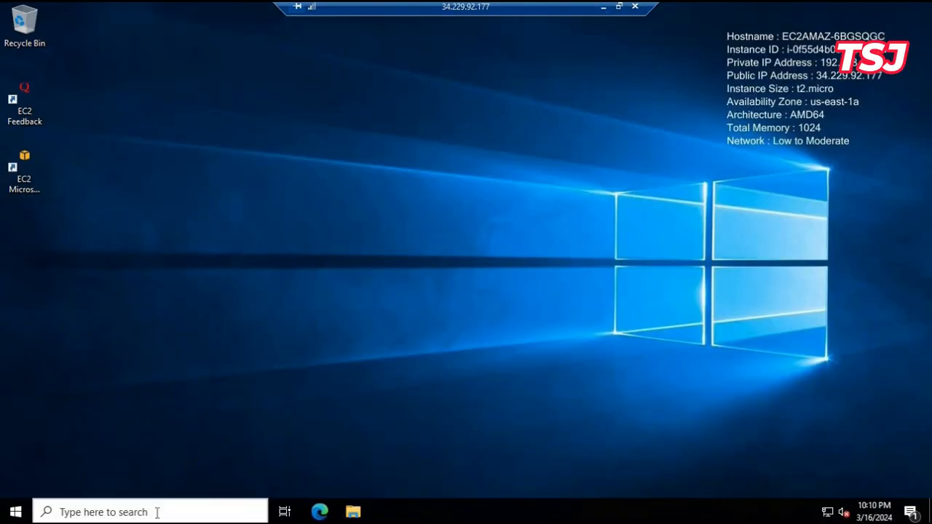
pyautogui.click(156, 513)
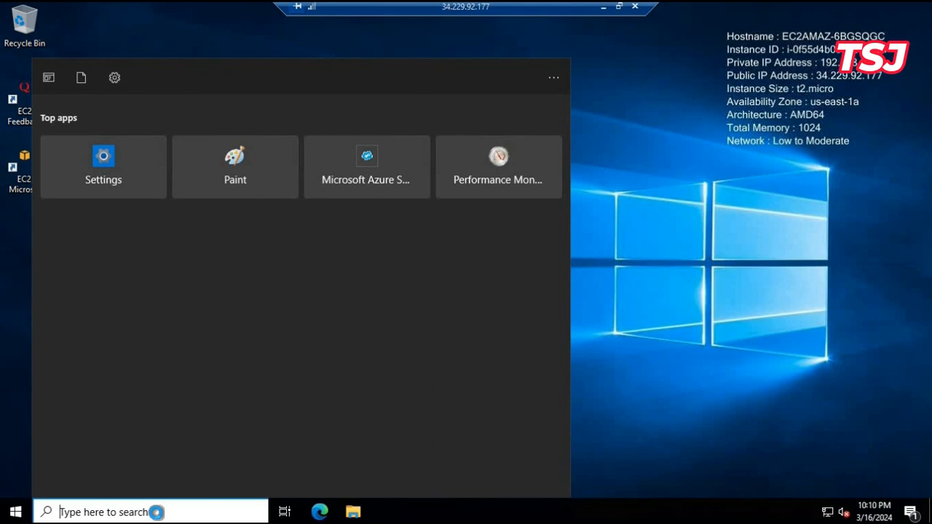
pyautogui.write('cmd')
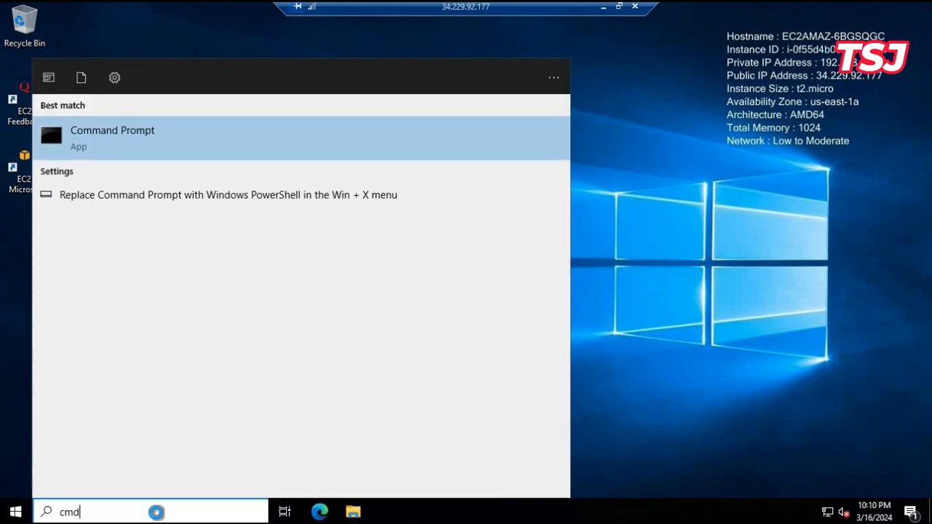
pyautogui.press('Return')
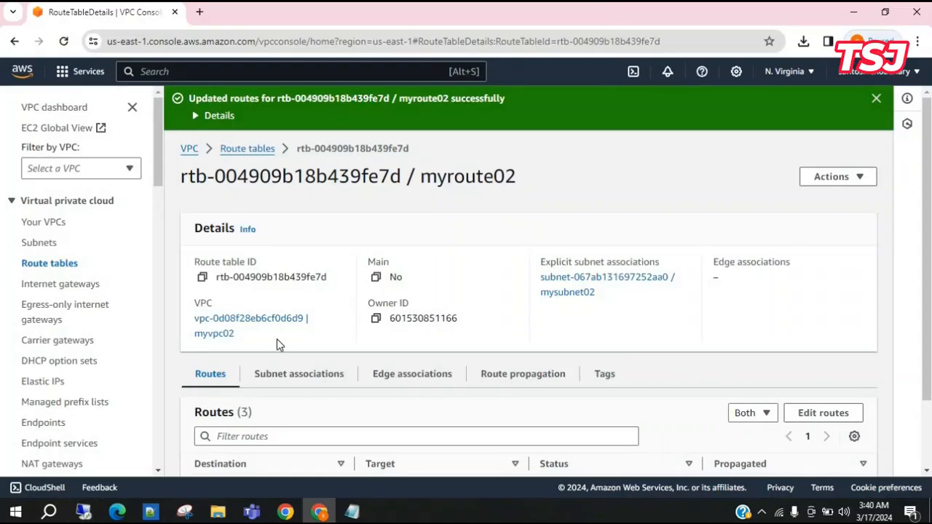
# - Look up myserver01's private IP address in its remote session, and ping 10.0.0.168 from the myserver02 command prompt
pyautogui.moveTo(83, 512)
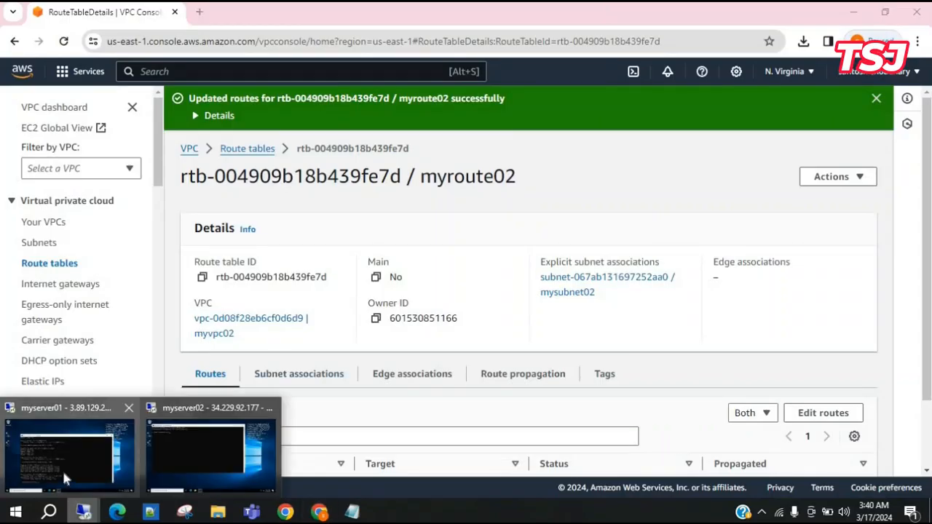
pyautogui.click(64, 474)
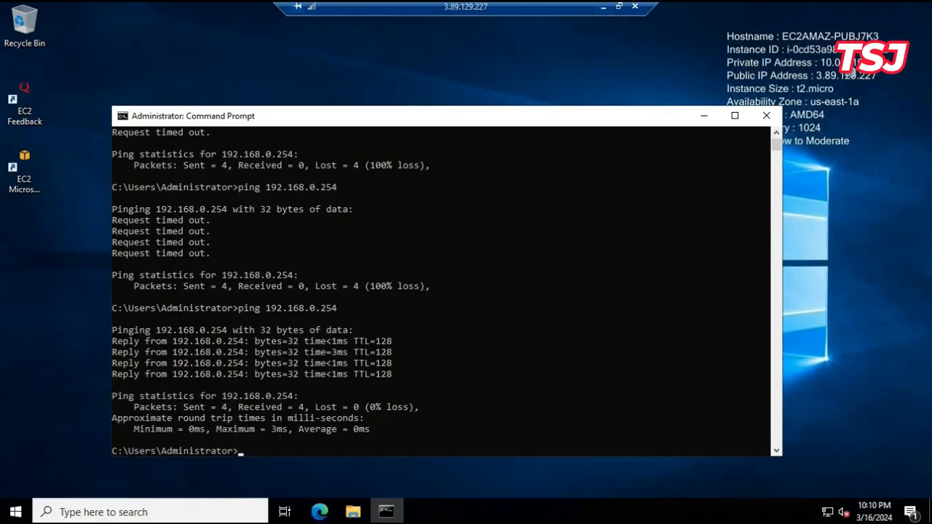
pyautogui.click(602, 7)
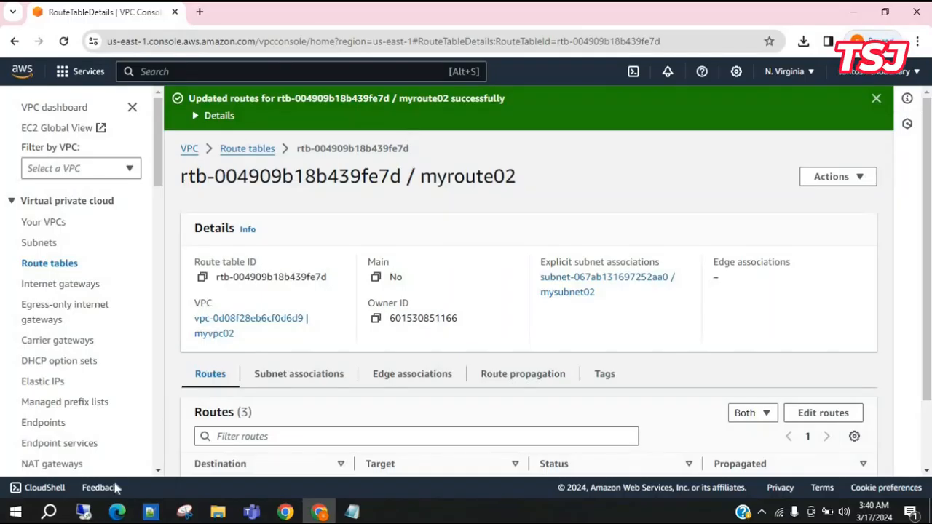
pyautogui.moveTo(83, 512)
pyautogui.click(179, 455)
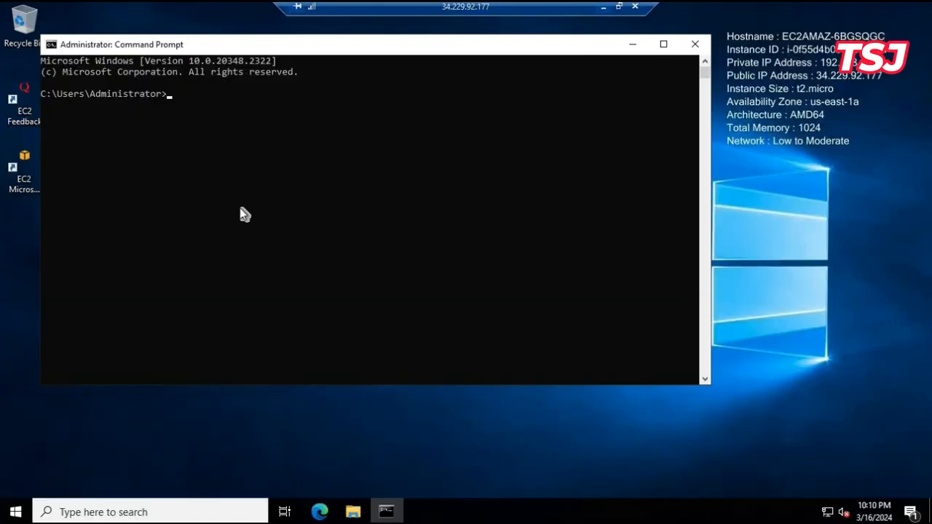
pyautogui.click(243, 142)
pyautogui.write('ping 10.0.0.168')
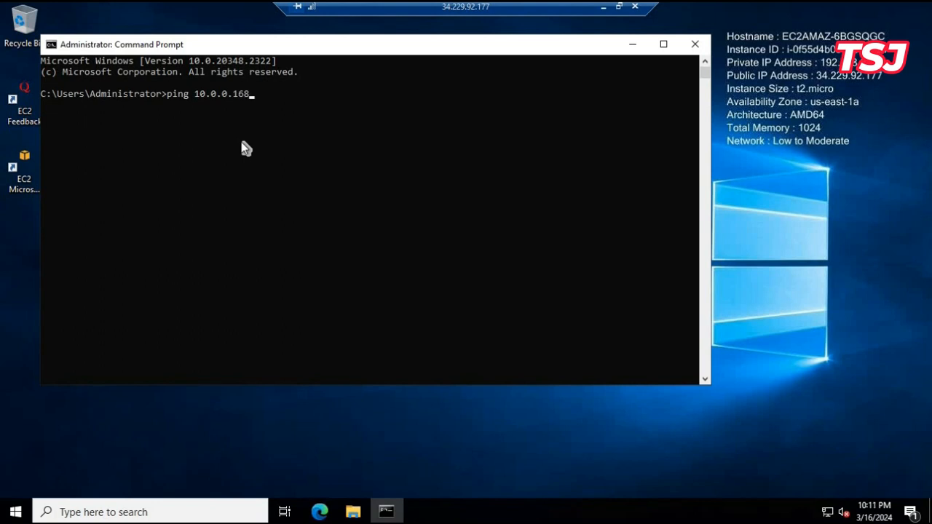
pyautogui.press('Return')
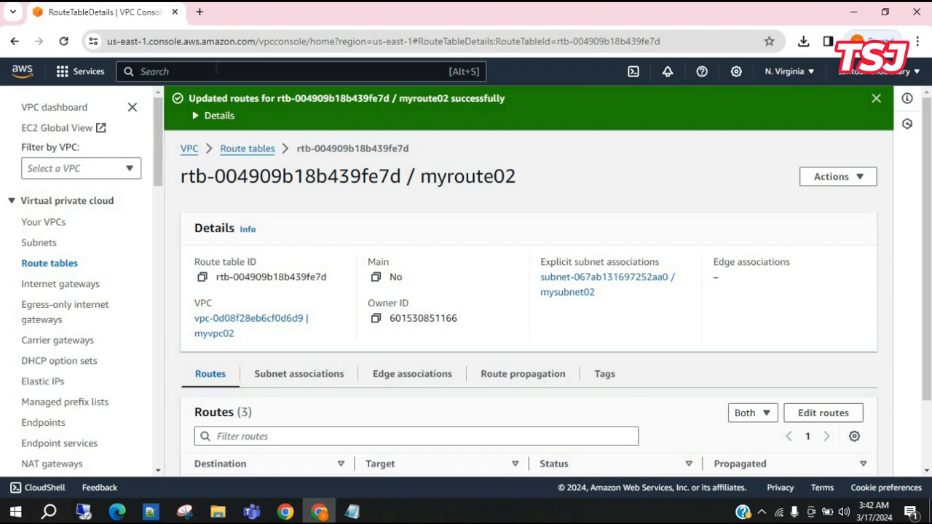
# - Go to the EC2 service in the AWS console and open the list of running instances
pyautogui.click(216, 69)
pyautogui.write('ec2')
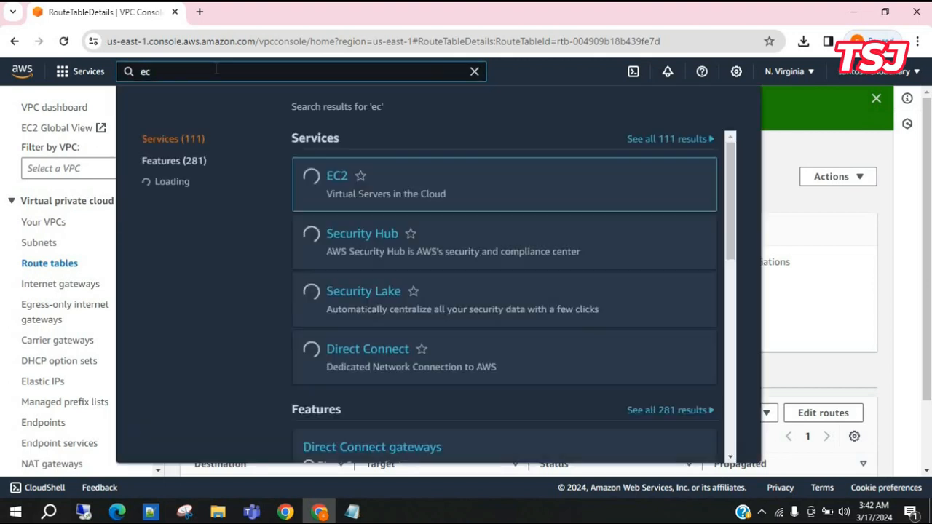
pyautogui.click(340, 177)
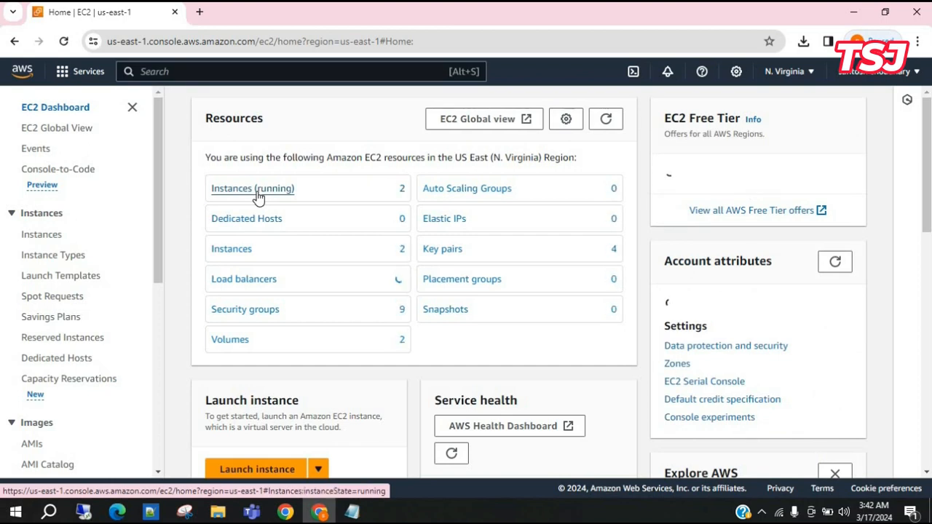
pyautogui.click(256, 191)
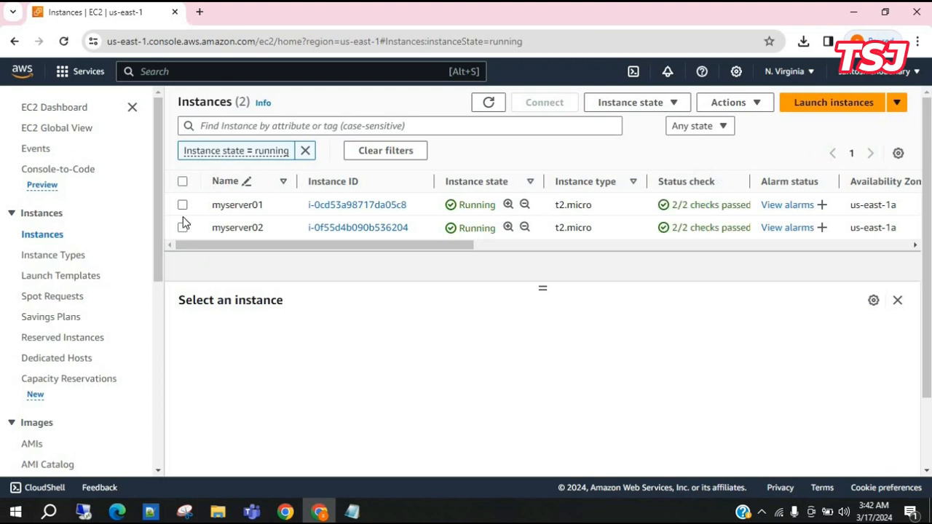
# - Terminate both the myserver01 and myserver02 instances and confirm the termination
pyautogui.click(182, 206)
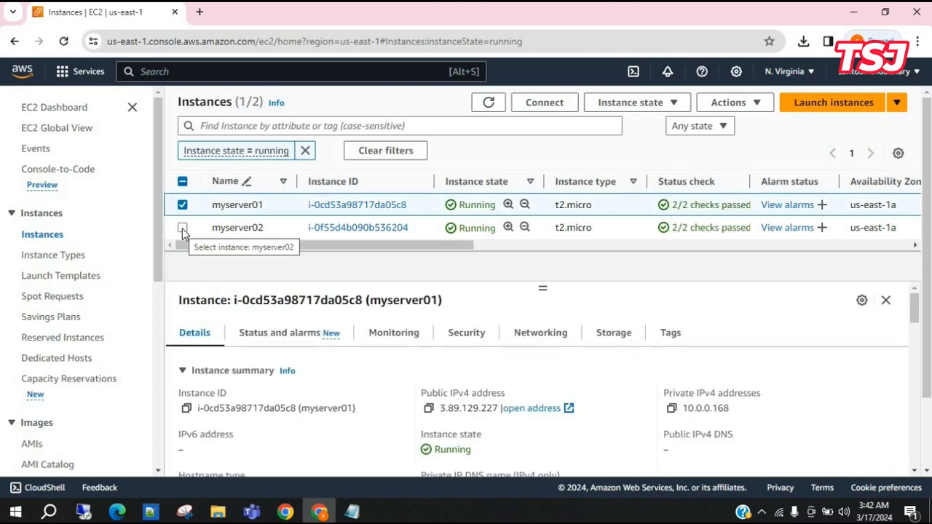
pyautogui.click(182, 227)
pyautogui.click(635, 103)
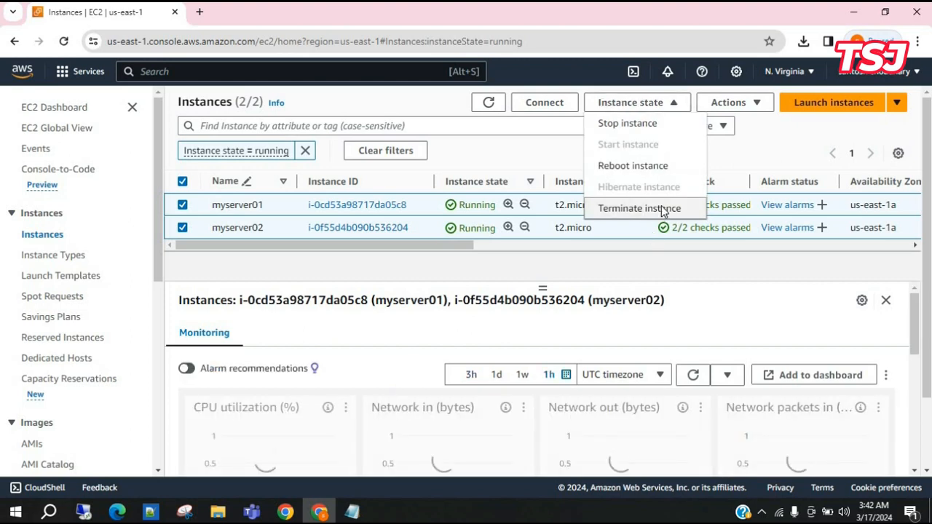
pyautogui.click(662, 209)
pyautogui.click(770, 398)
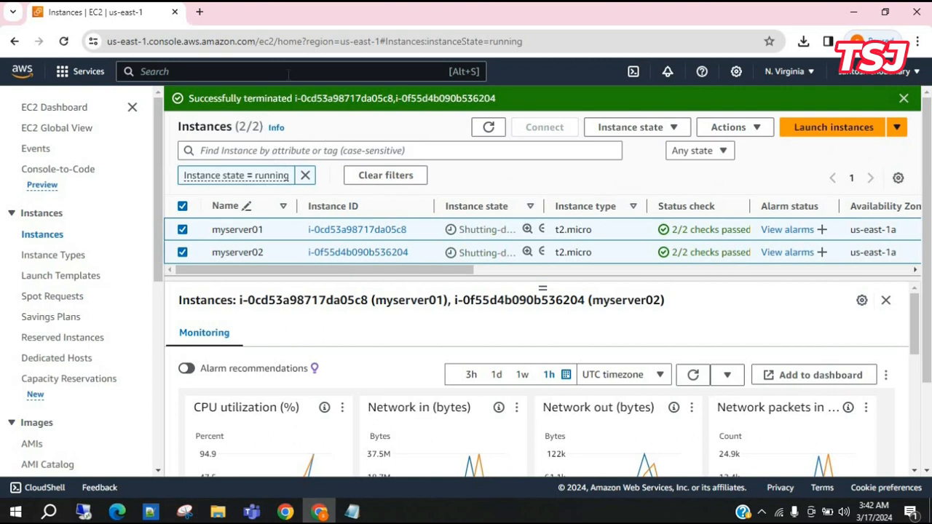
# - Go to the VPC service and open its peering connections, dismissing the ended remote desktop session message
pyautogui.write('vpc')
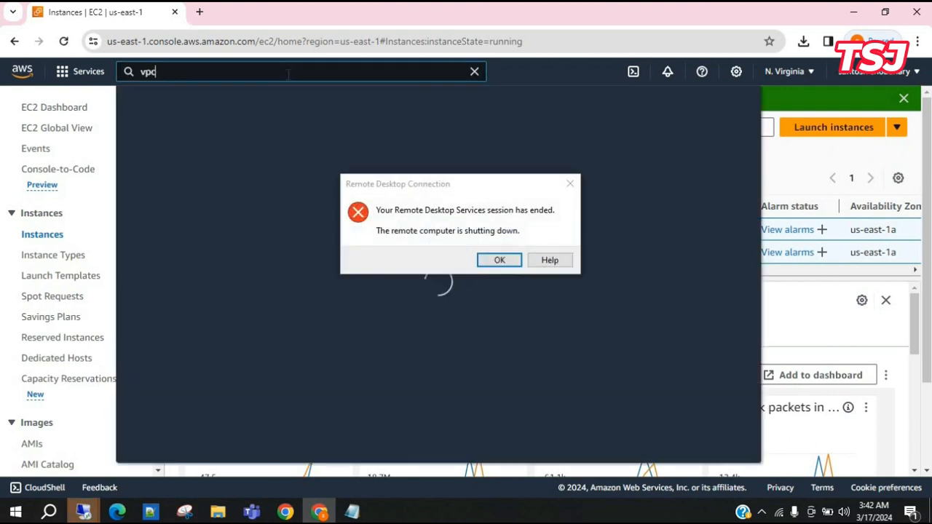
pyautogui.click(487, 260)
pyautogui.moveTo(339, 176)
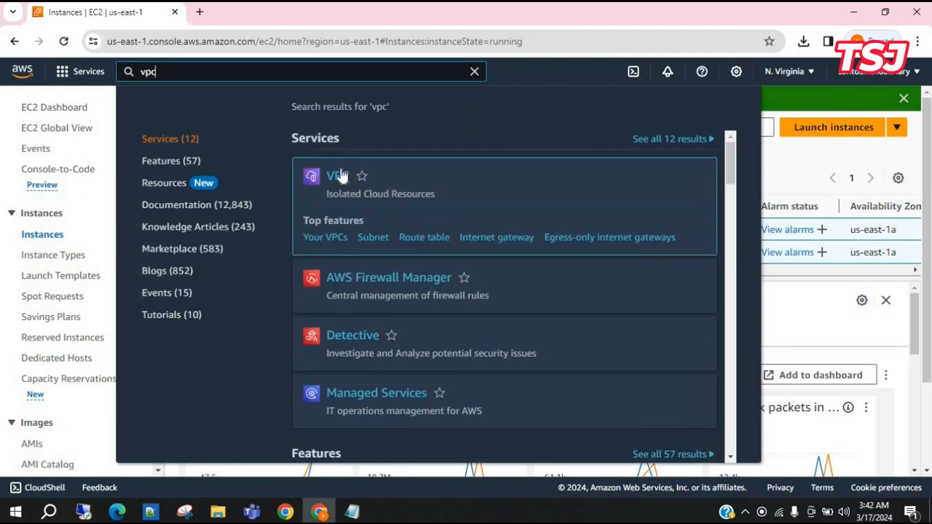
pyautogui.click(339, 176)
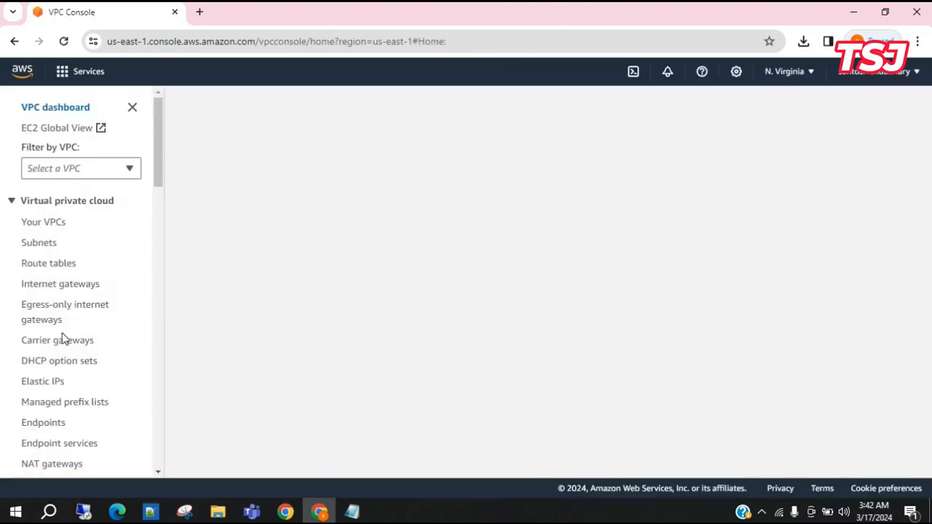
pyautogui.scroll(-3, 59, 369)
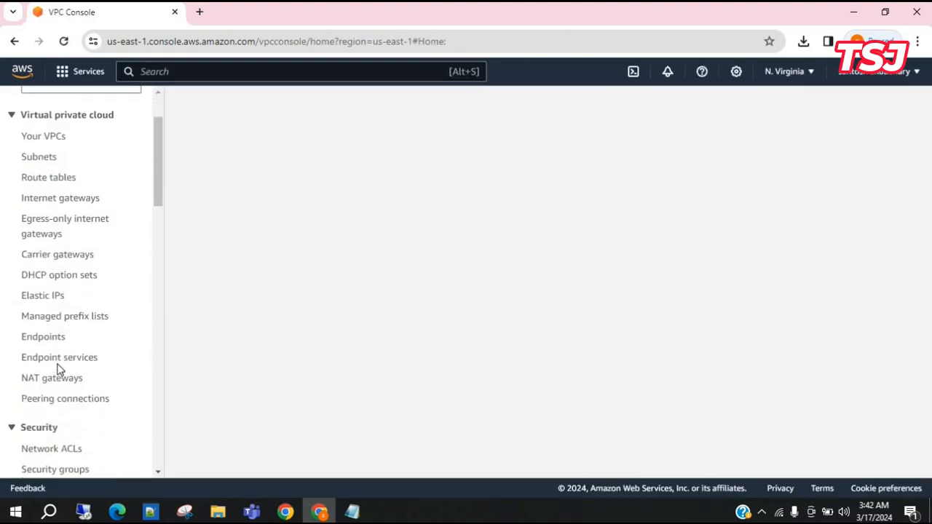
pyautogui.click(70, 340)
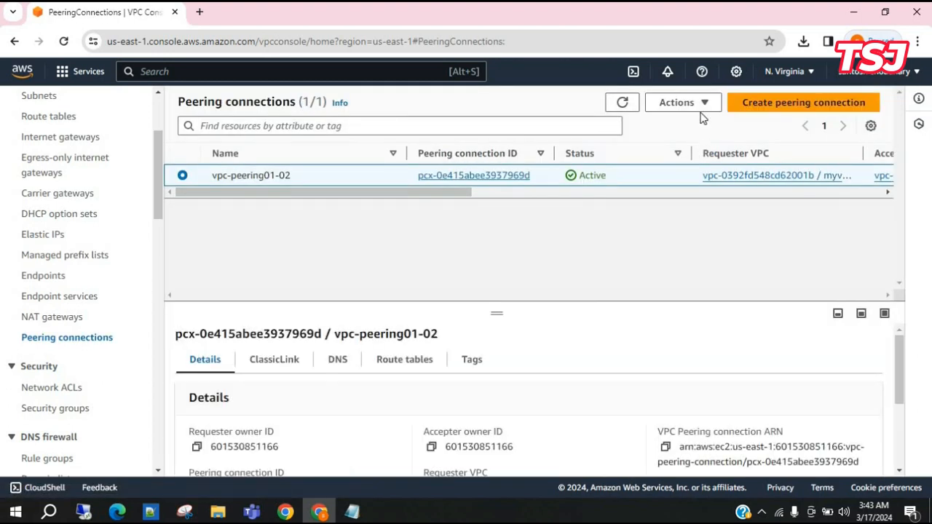
# - Delete the peering connection vpc-peering01-02 together with its related route table entries, confirming with the word "delete"
pyautogui.click(703, 102)
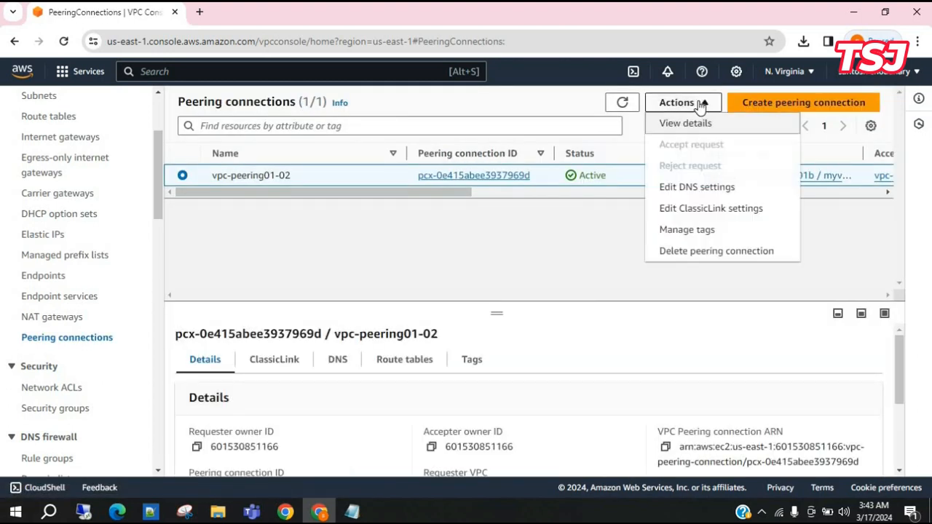
pyautogui.click(717, 250)
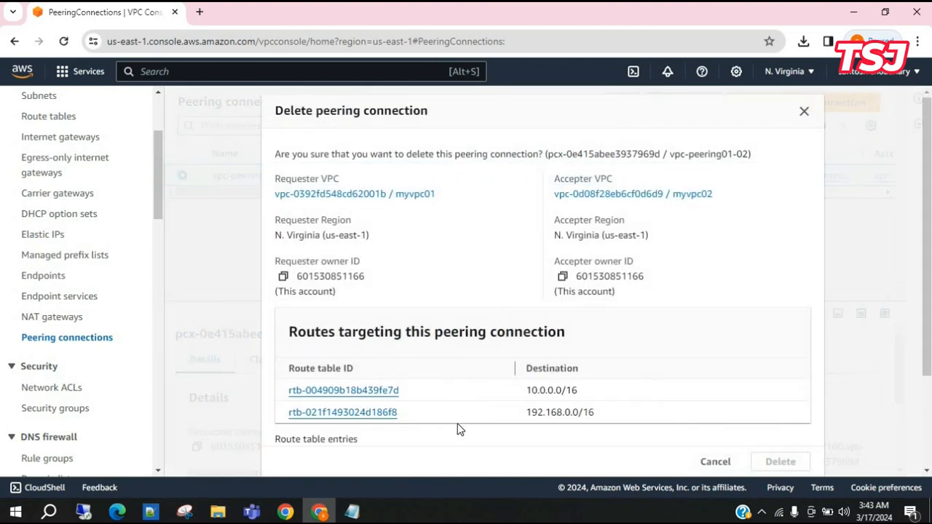
pyautogui.scroll(-3, 634, 375)
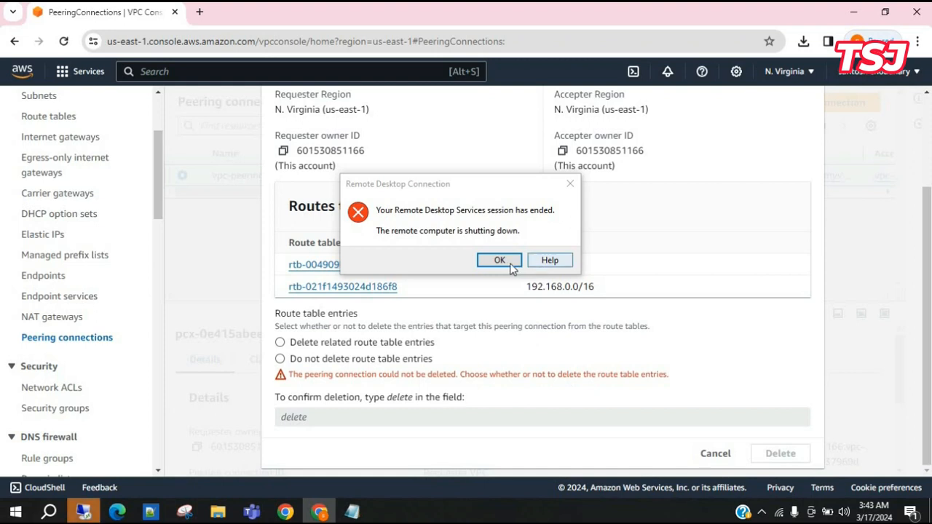
pyautogui.click(502, 262)
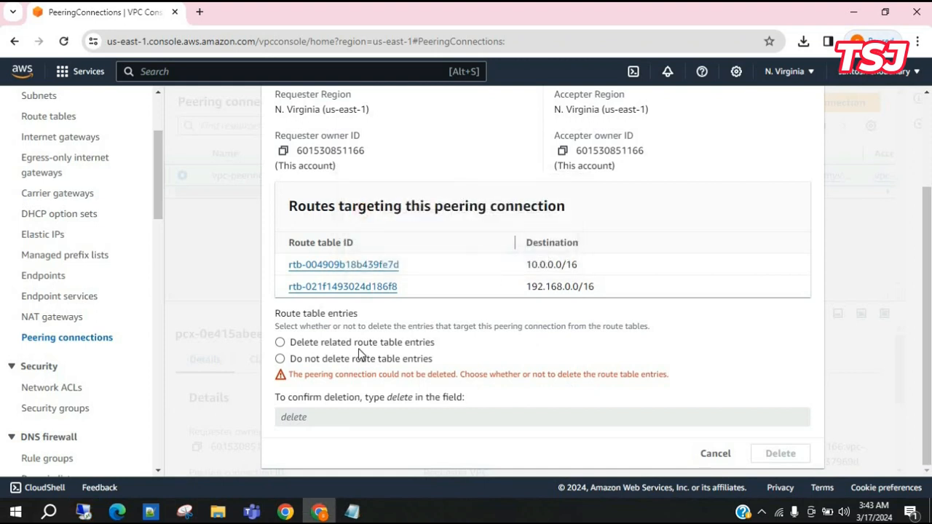
pyautogui.click(358, 345)
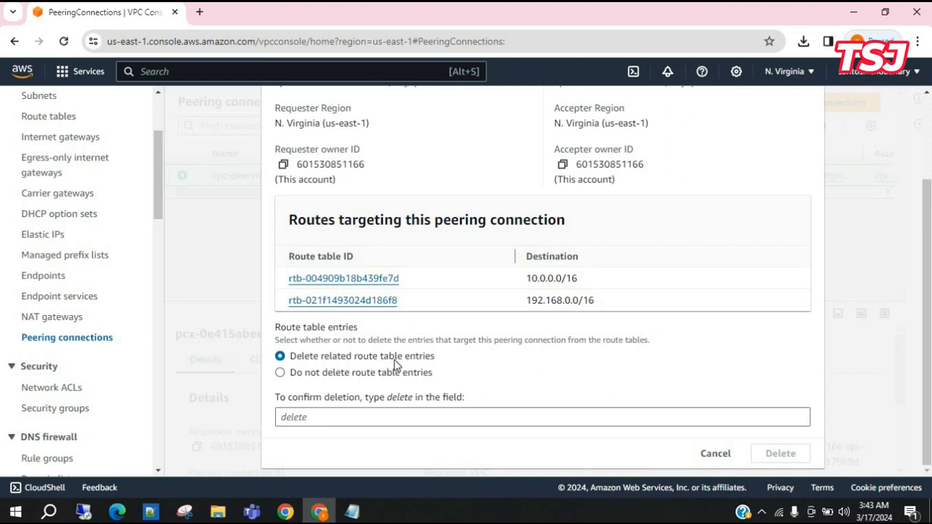
pyautogui.click(408, 420)
pyautogui.write('dele')
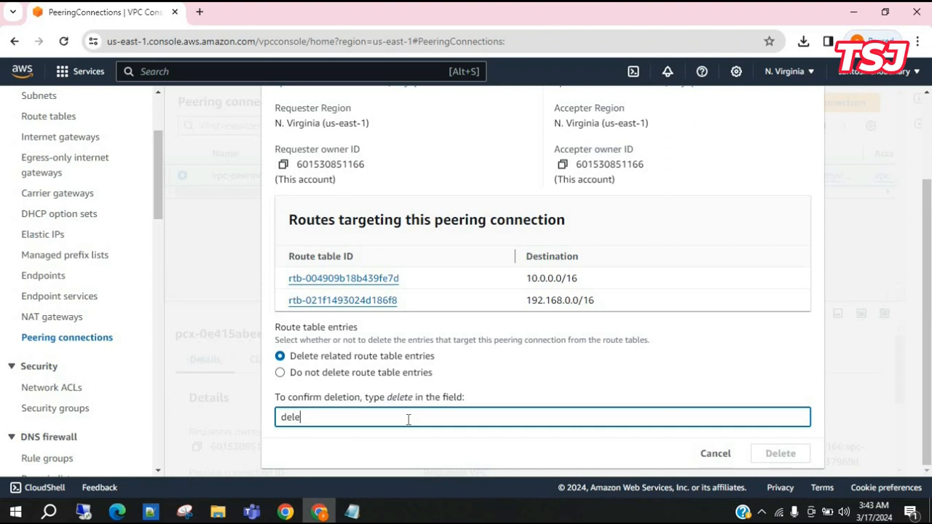
pyautogui.write('te')
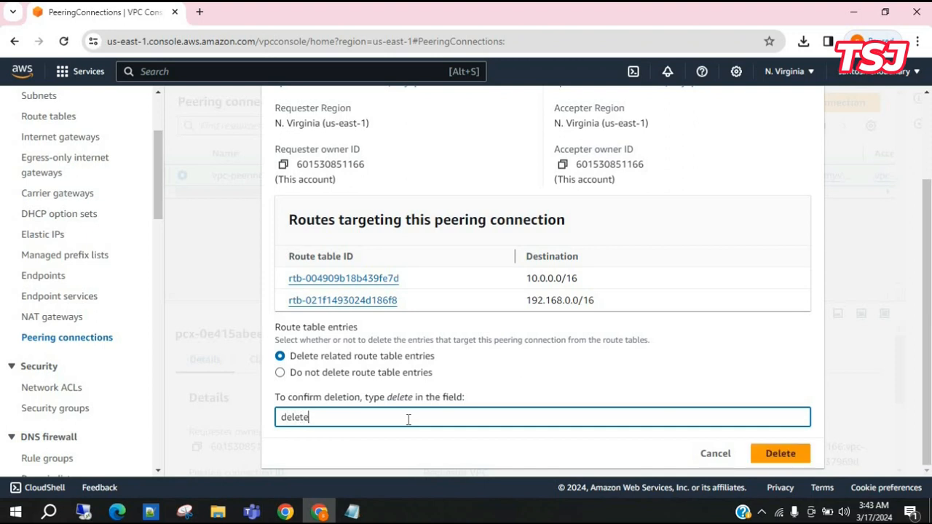
pyautogui.click(779, 454)
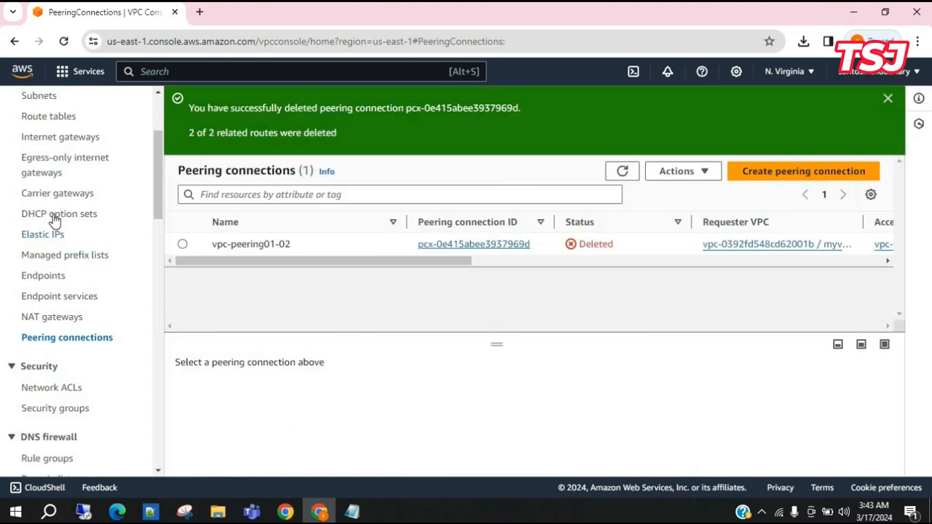
# - Go to the list of VPCs in the VPC service
pyautogui.scroll(3, 55, 220)
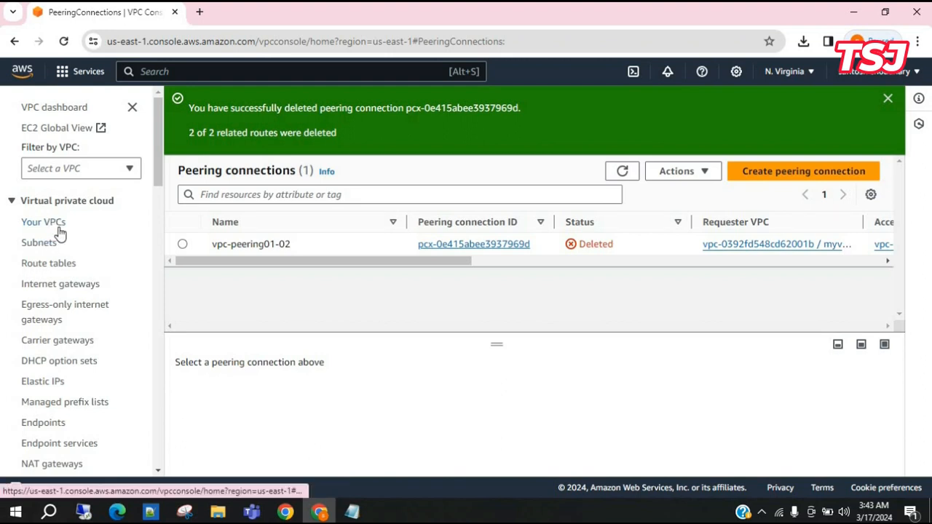
pyautogui.click(60, 228)
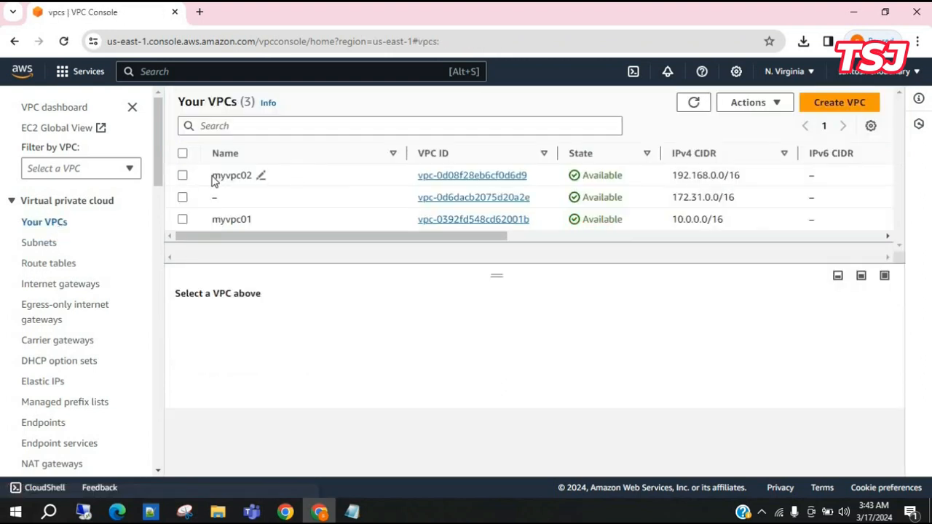
# - Try to delete the VPC myvpc02 on its own, leaving myvpc01 out of the selection, and close the deletion dialog
pyautogui.click(182, 176)
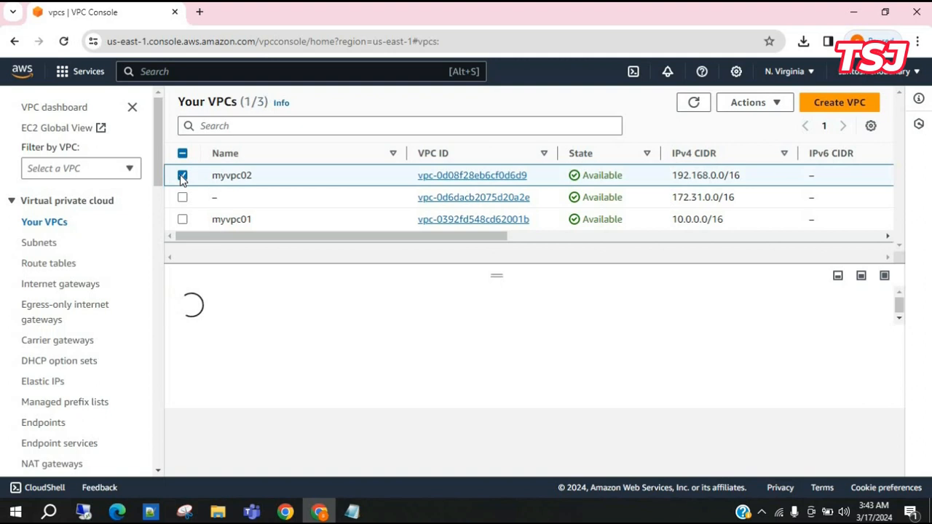
pyautogui.click(183, 220)
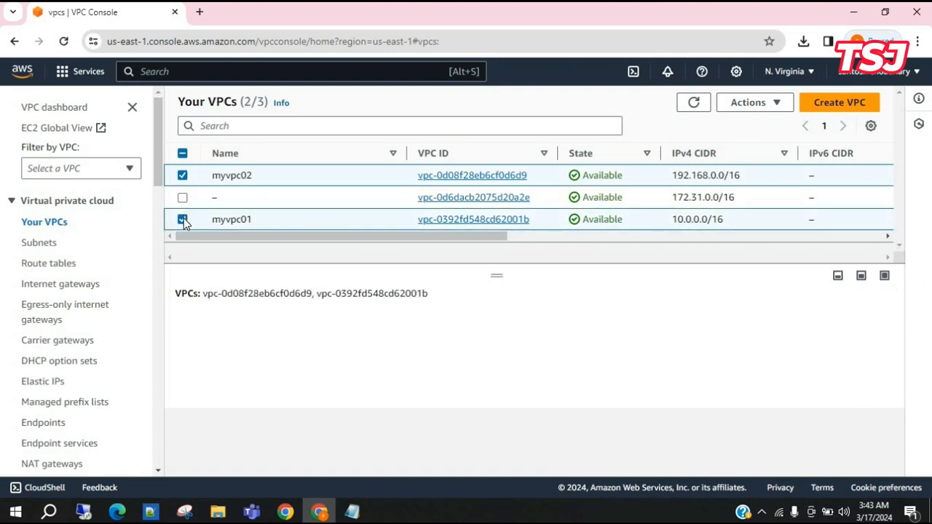
pyautogui.click(182, 219)
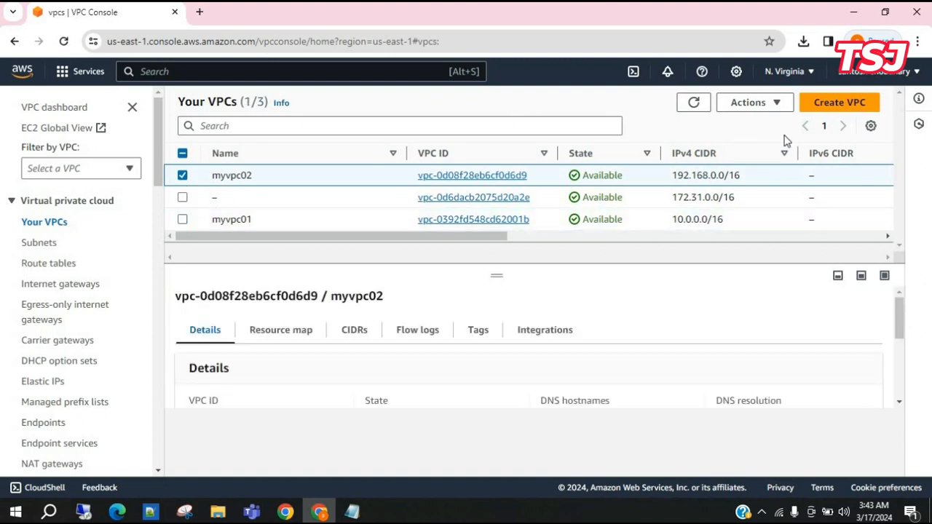
pyautogui.click(758, 104)
pyautogui.click(763, 260)
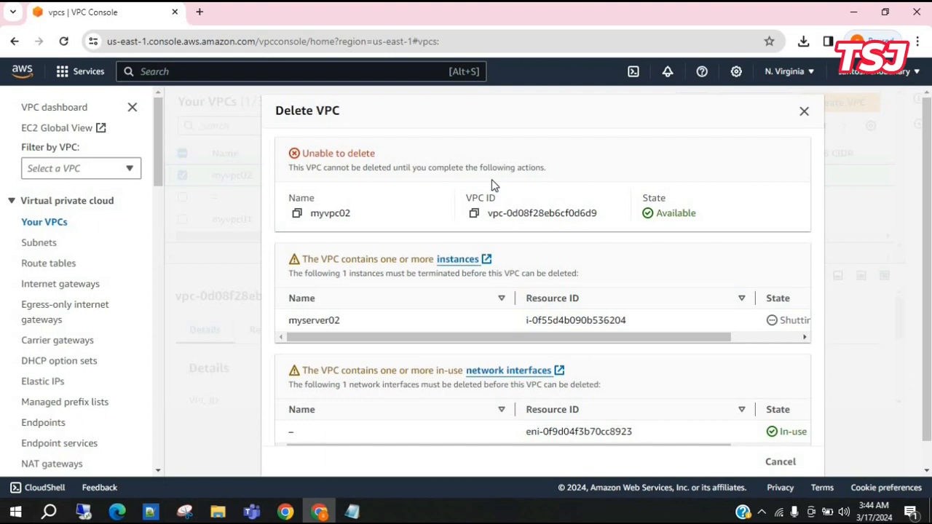
pyautogui.click(773, 464)
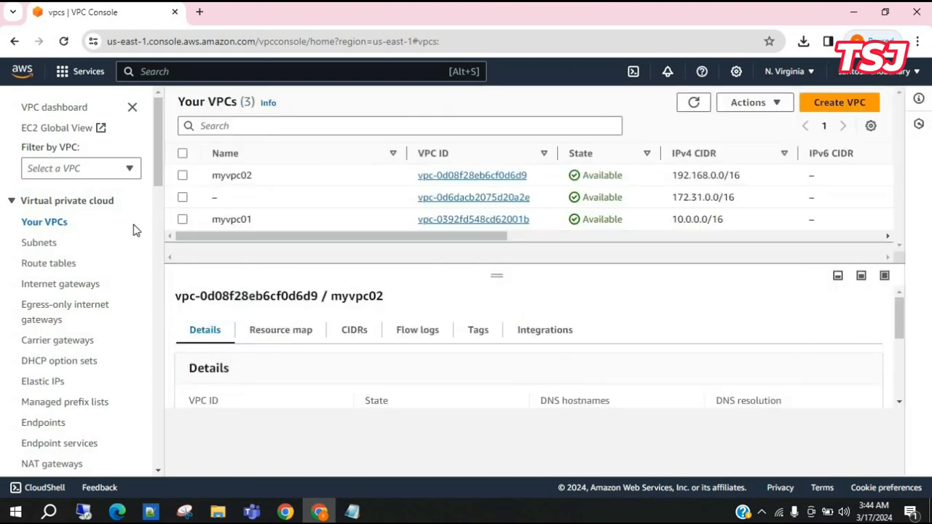
# - Reload the VPC list and delete only myvpc01 together with its associated resources, confirming with the word "delete"
pyautogui.click(64, 41)
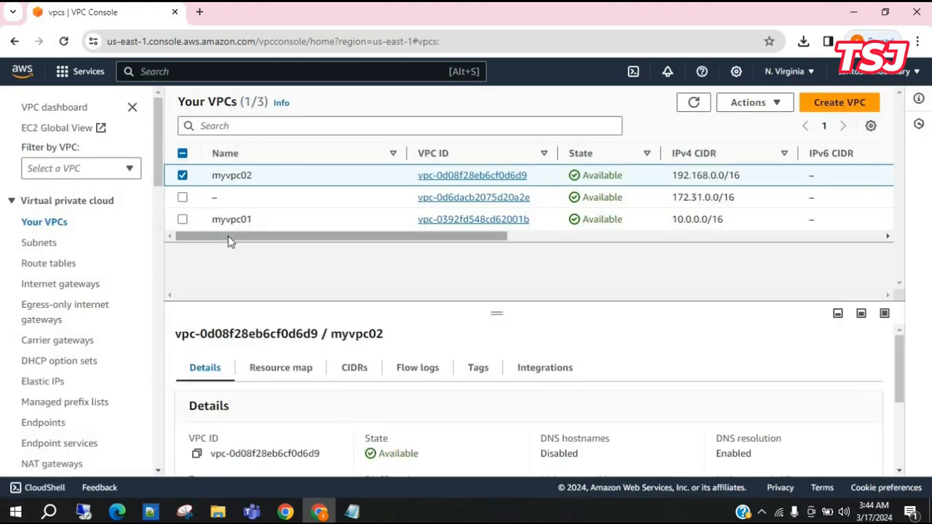
pyautogui.click(182, 219)
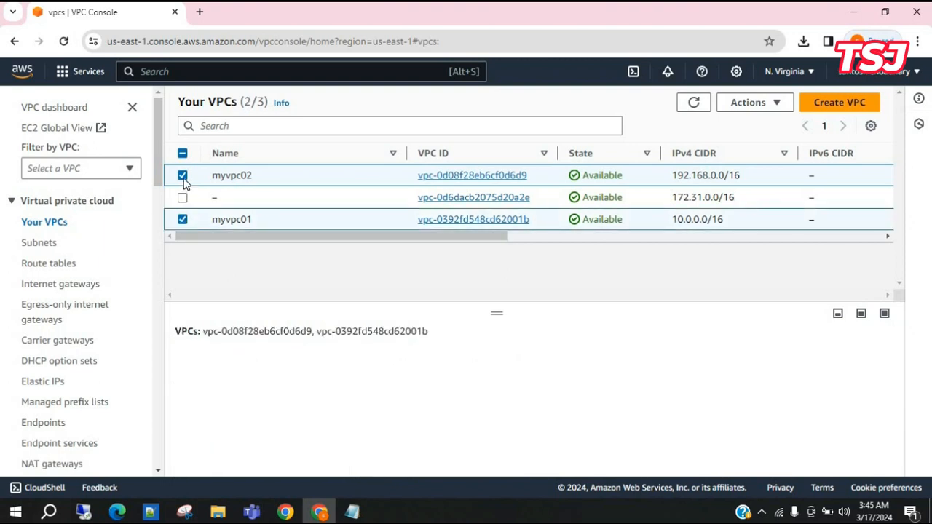
pyautogui.click(182, 176)
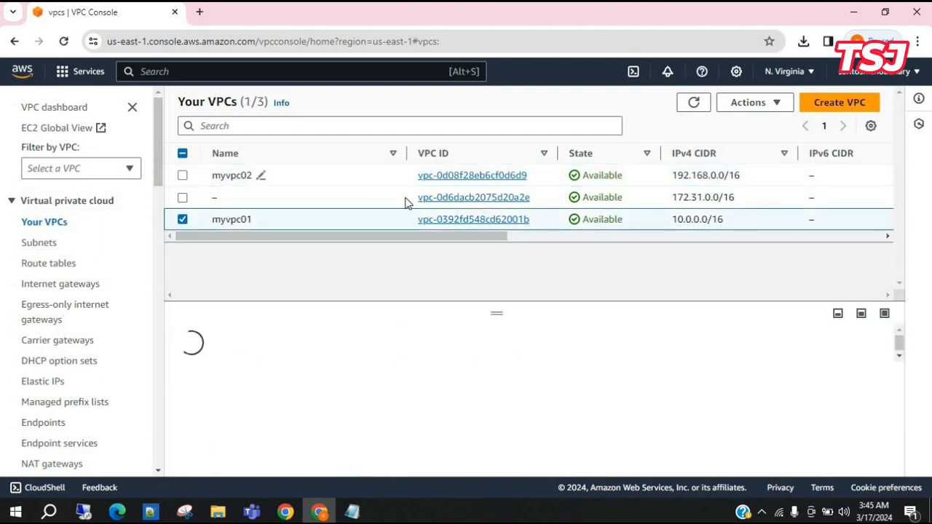
pyautogui.click(776, 106)
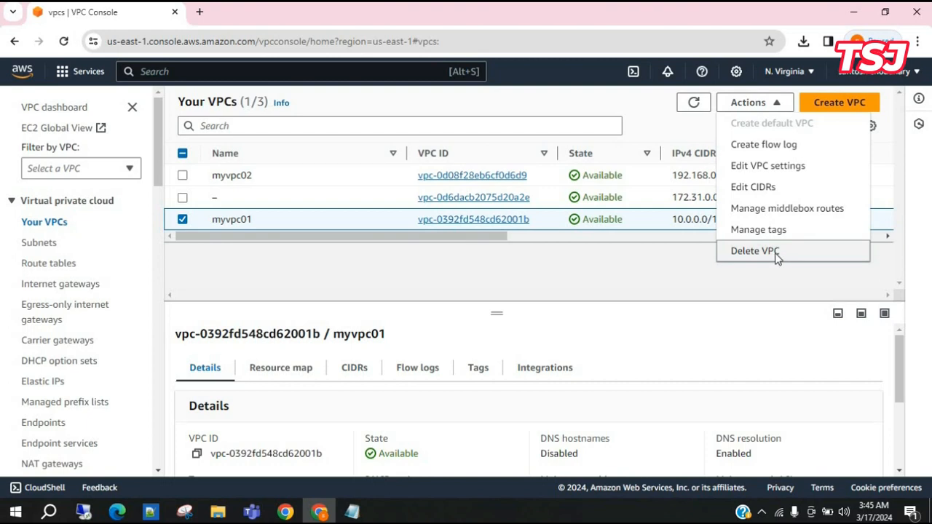
pyautogui.click(755, 251)
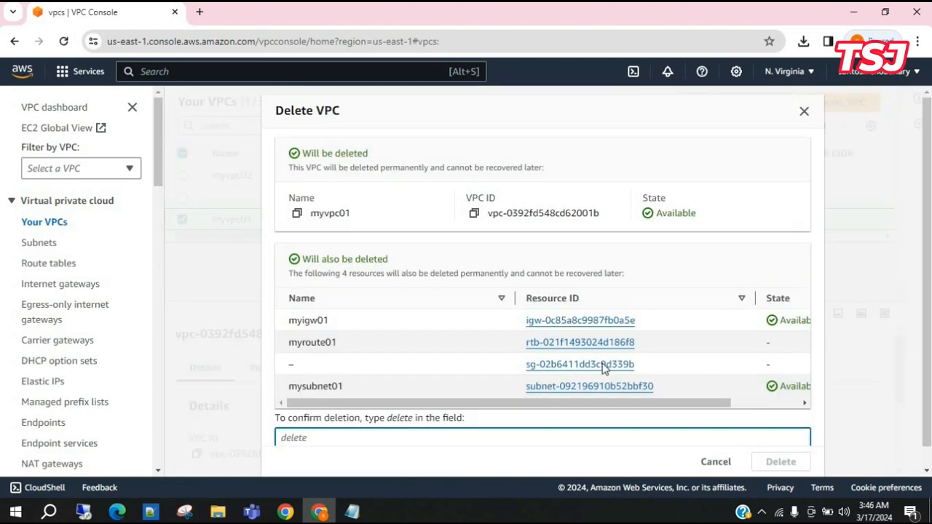
pyautogui.scroll(-1, 536, 395)
pyautogui.write('delete')
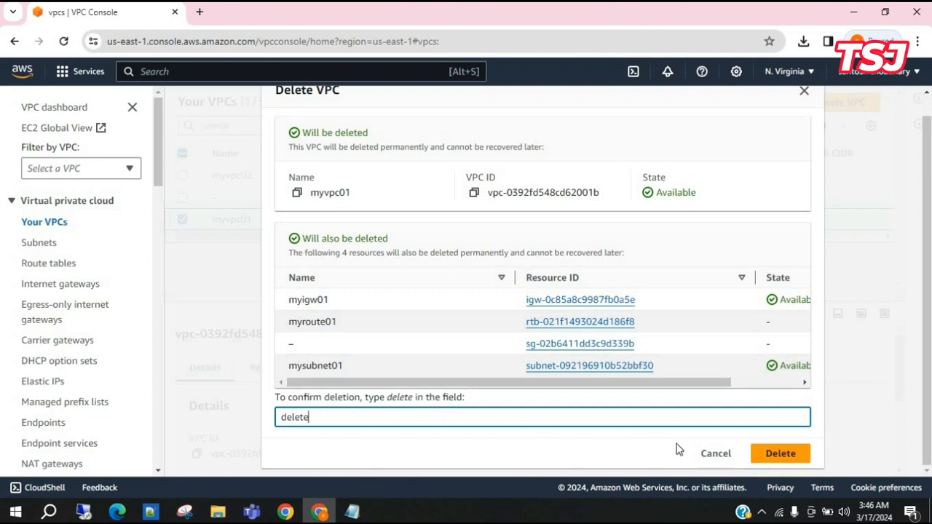
pyautogui.click(778, 453)
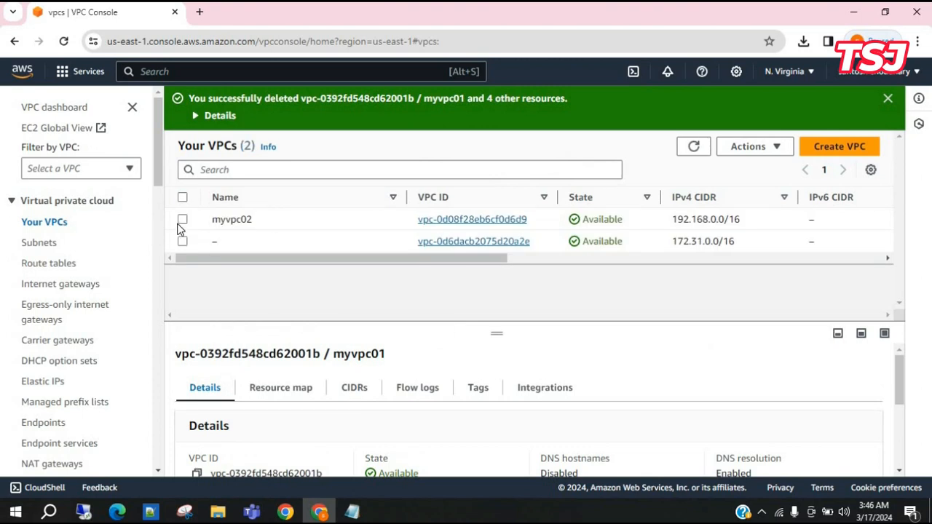
# - Delete the VPC myvpc02 with its associated resources, confirming with the word "delete", and open the route tables list to check the cleanup
pyautogui.click(182, 219)
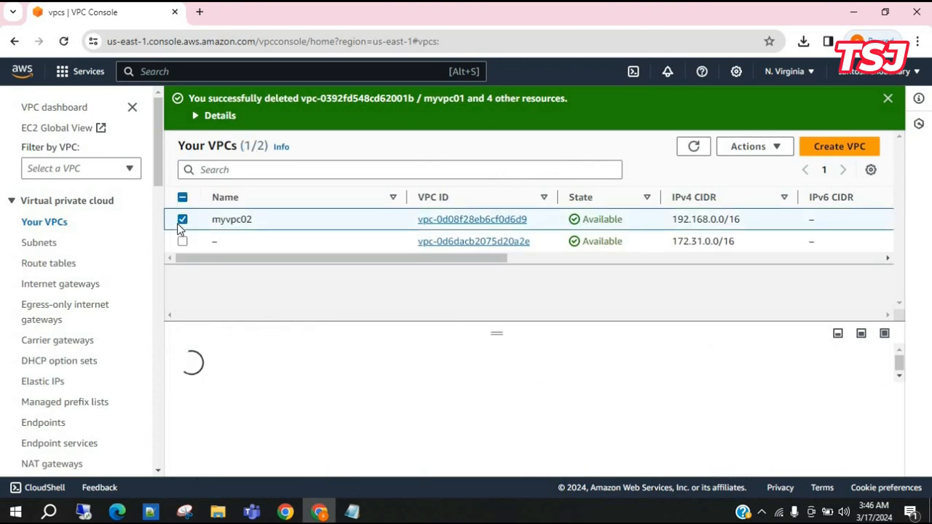
pyautogui.click(776, 148)
pyautogui.click(757, 296)
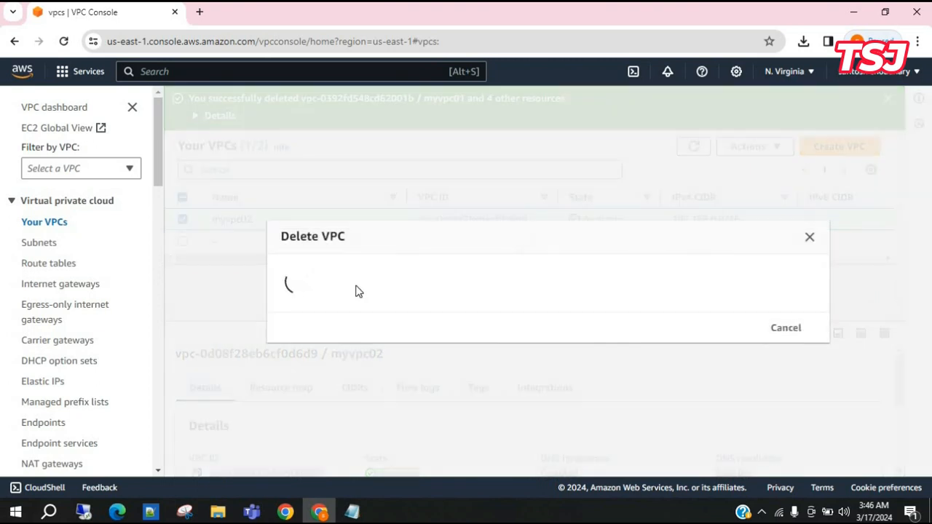
pyautogui.write('d')
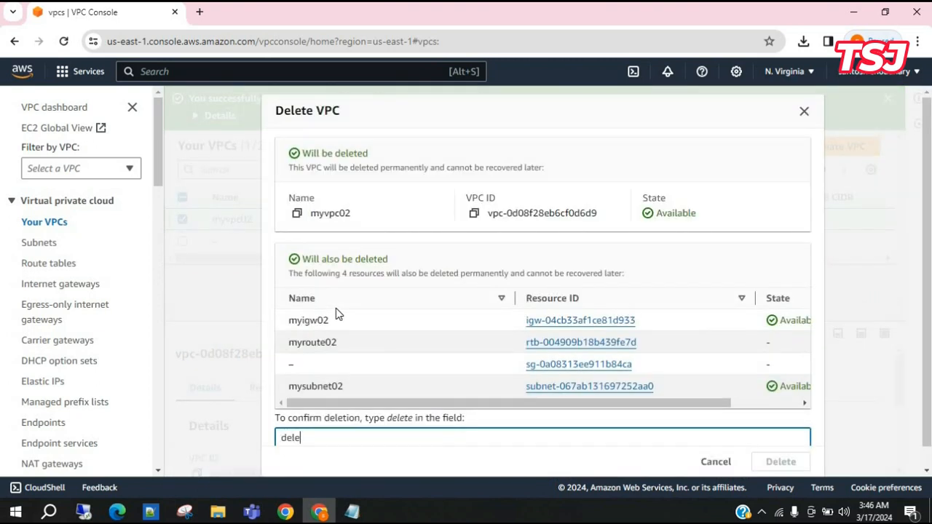
pyautogui.write('elete')
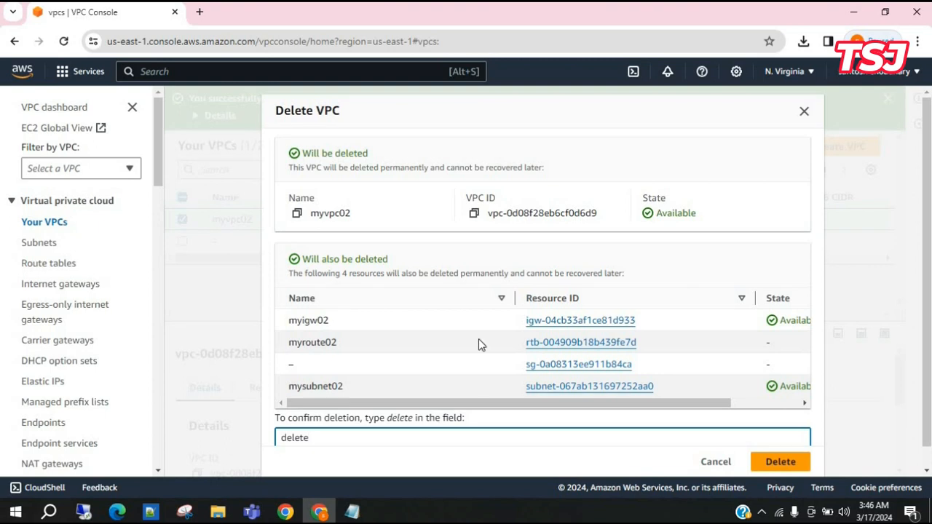
pyautogui.click(783, 463)
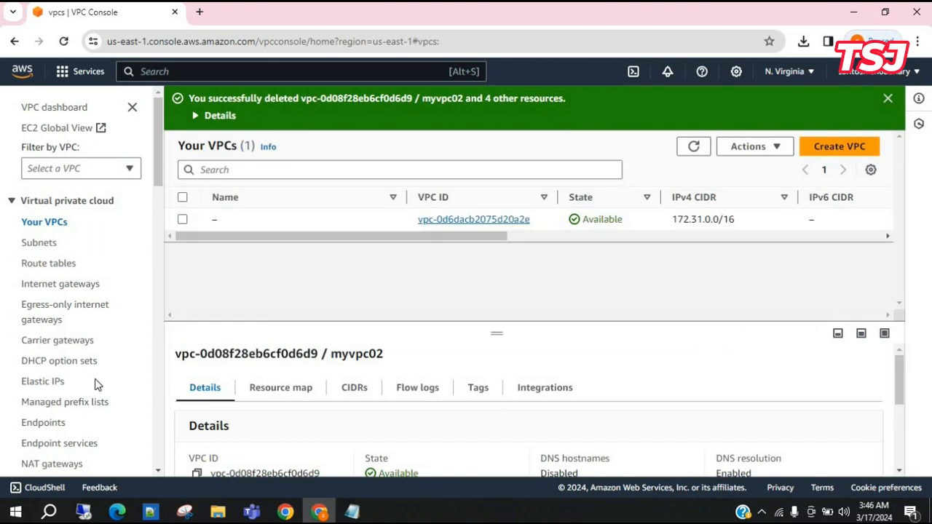
pyautogui.click(48, 263)
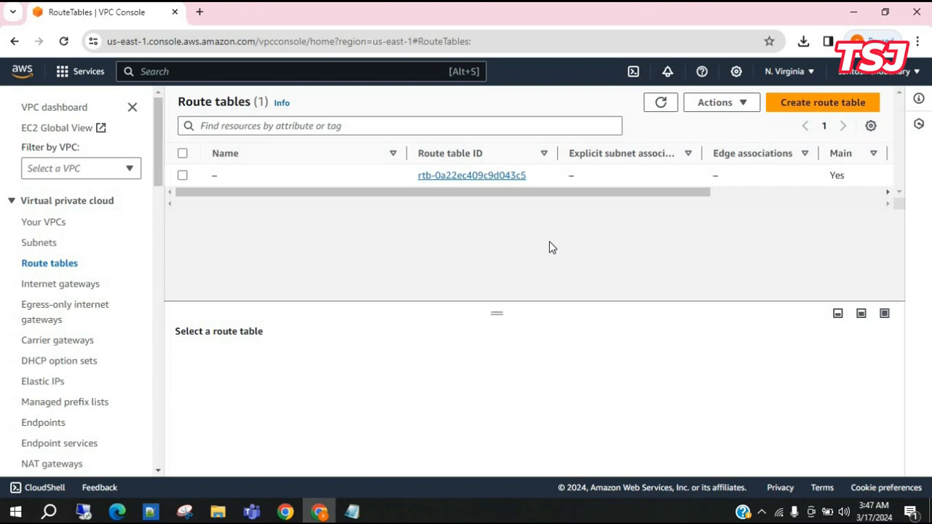